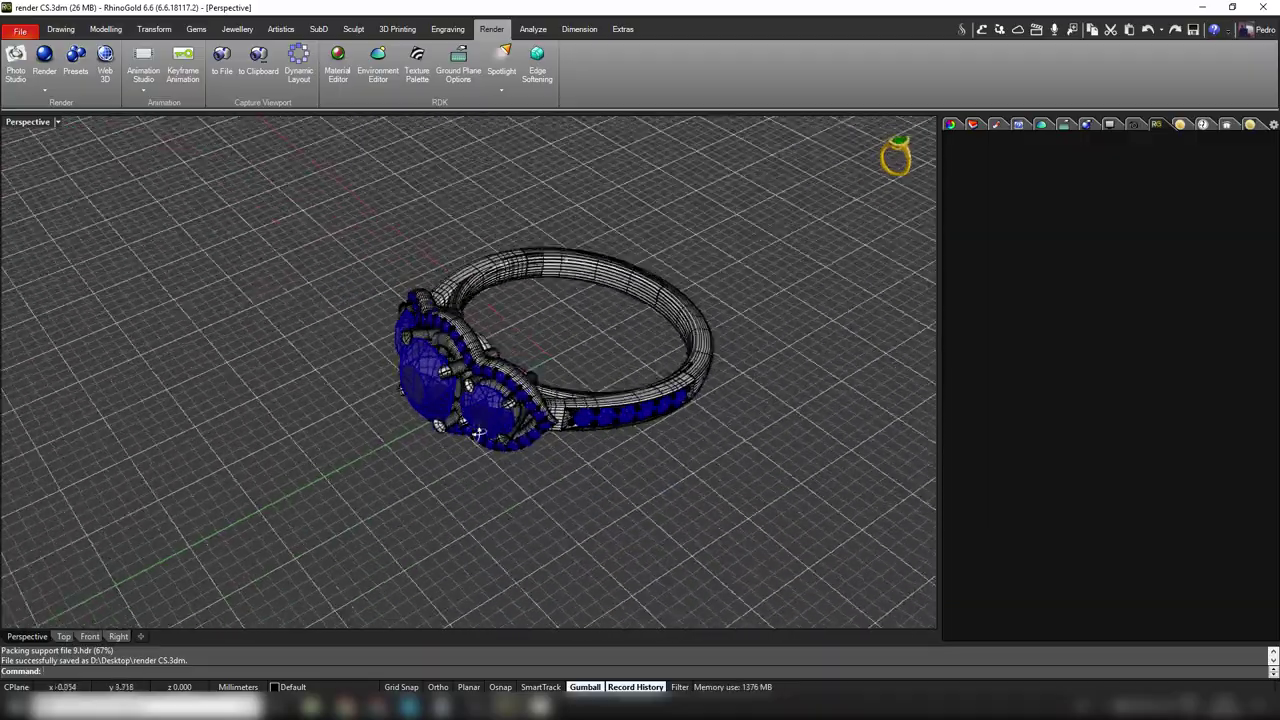
Step: Orbit and zoom onto the ring, then start a live Photo Studio render of it
right_drag(478, 432, 548, 385)
scroll(490, 353, up, 3)
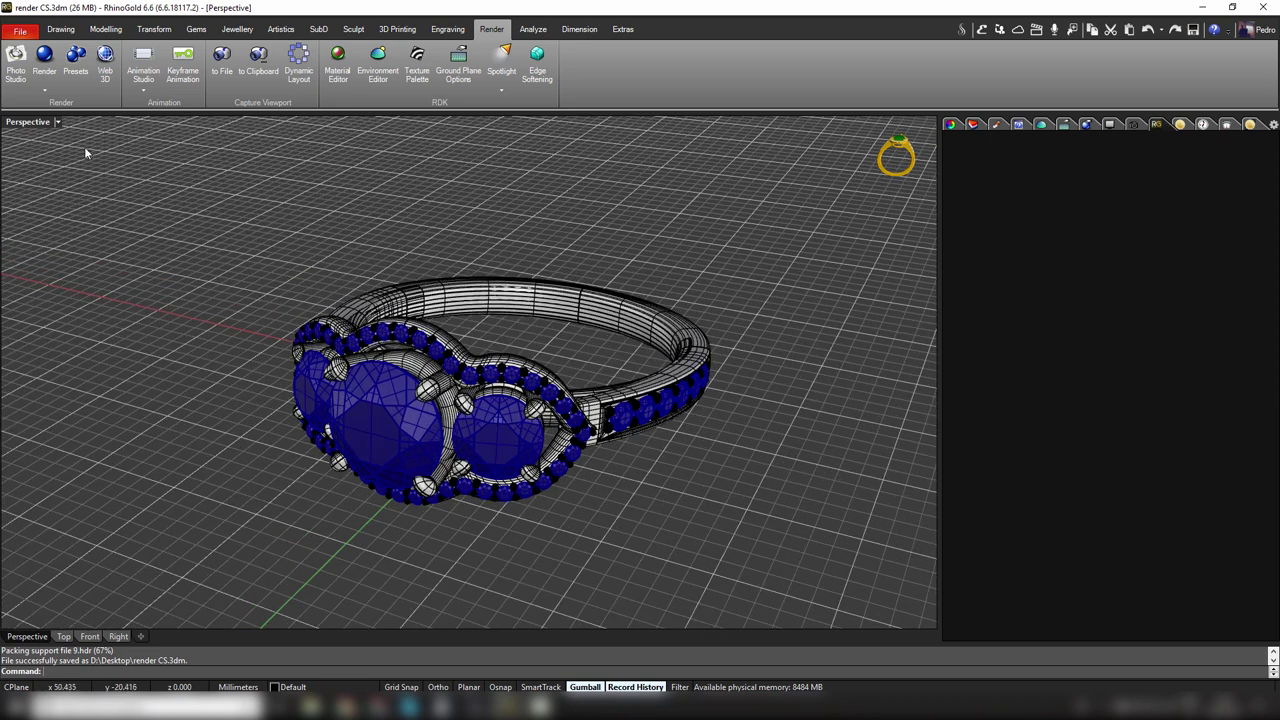
click(20, 82)
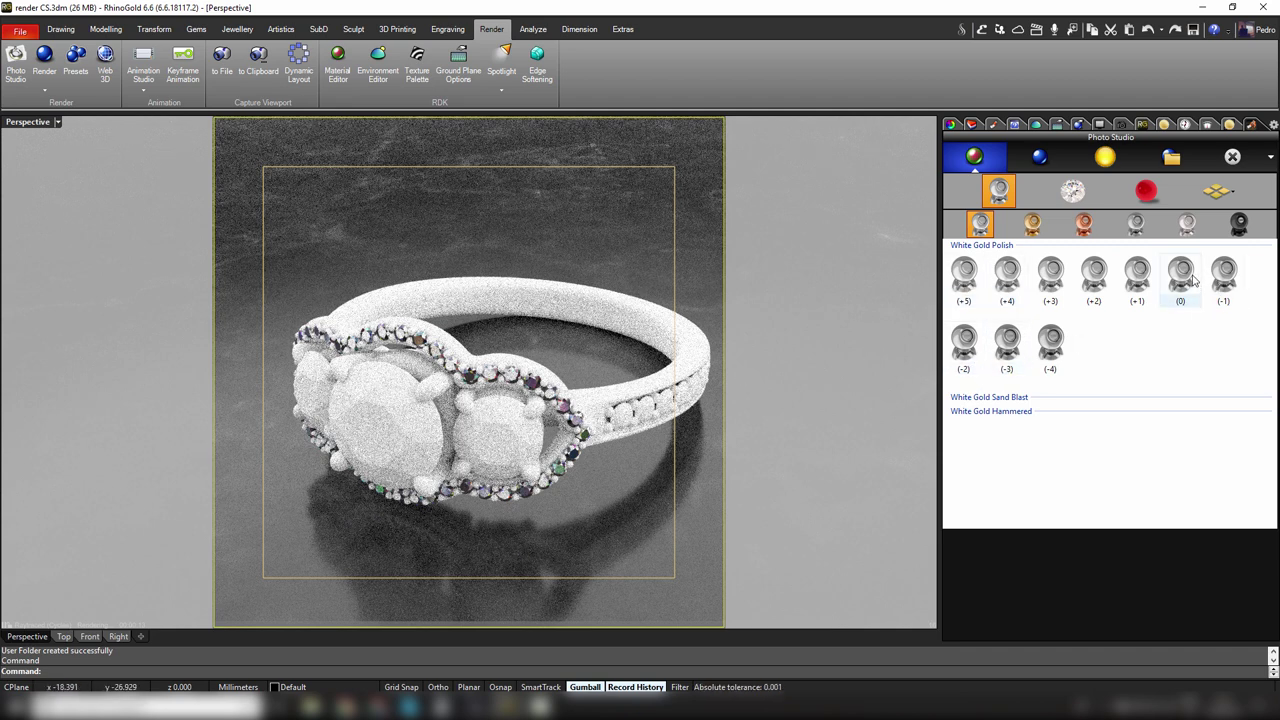
Step: Apply Yellow Gold Polish (0) to the ring metal in place of White Gold Polish (0)
drag(1180, 276, 881, 301)
drag(617, 308, 617, 308)
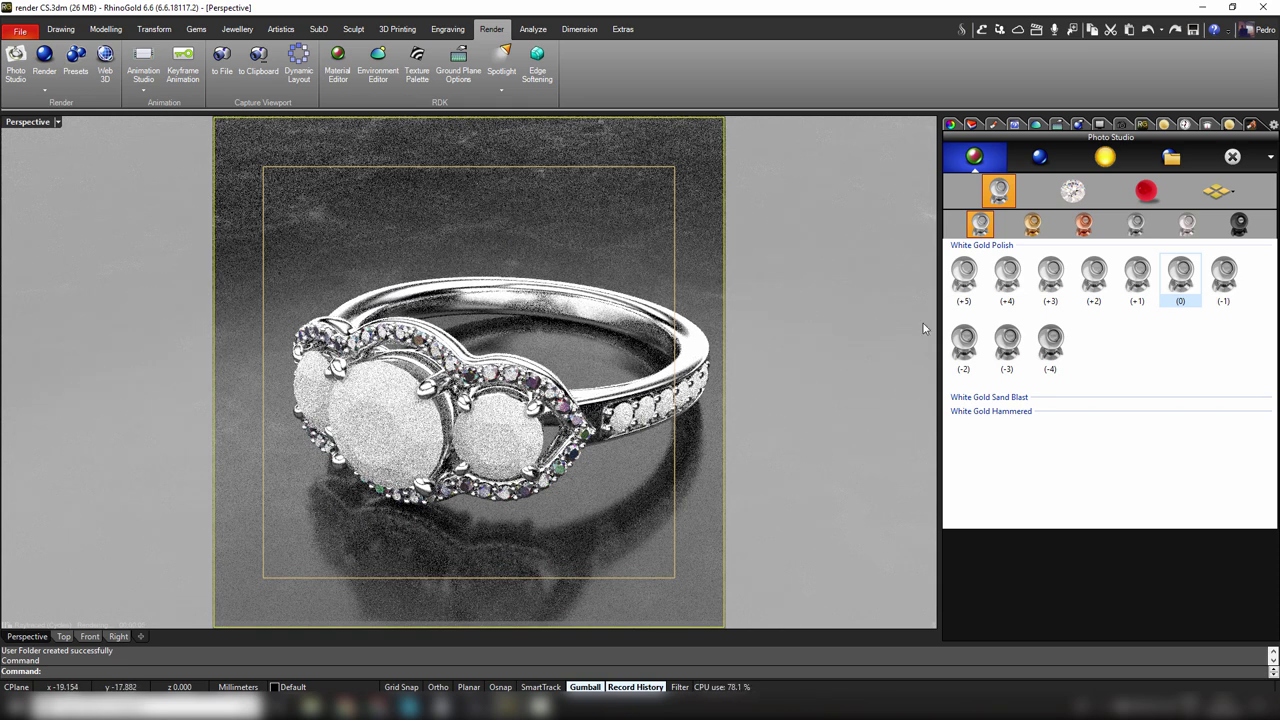
click(1032, 224)
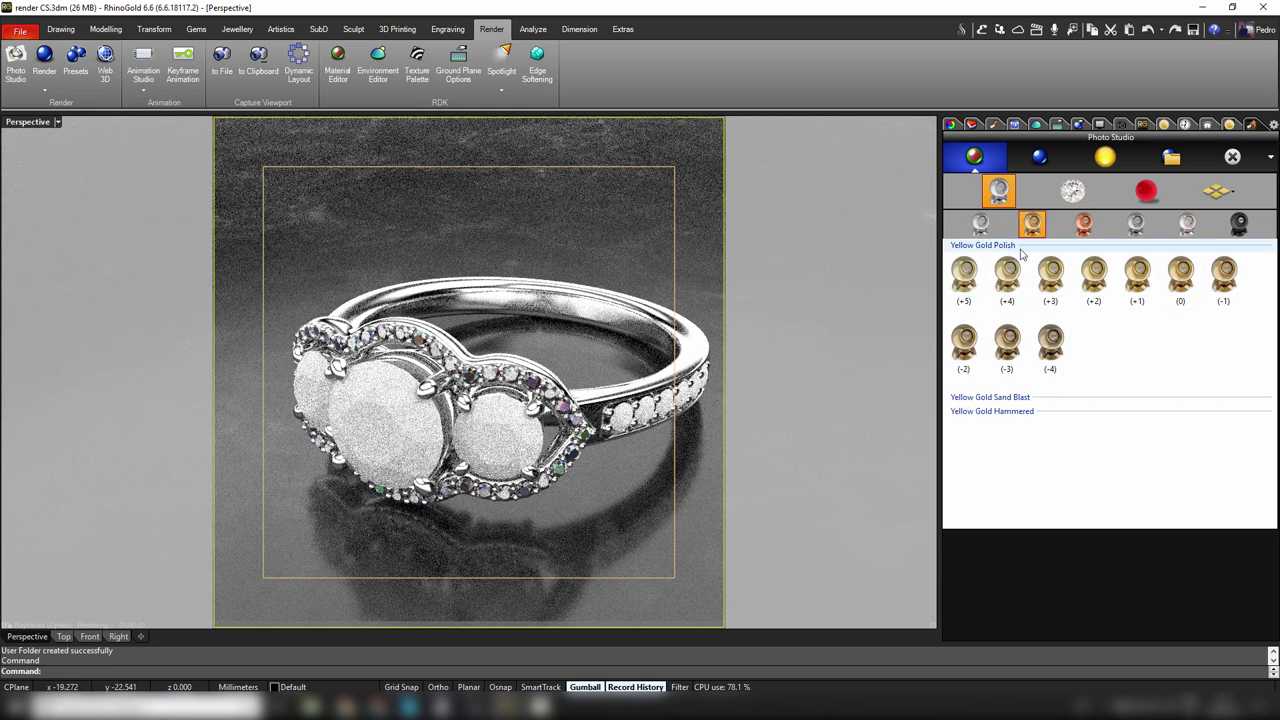
drag(1180, 280, 605, 344)
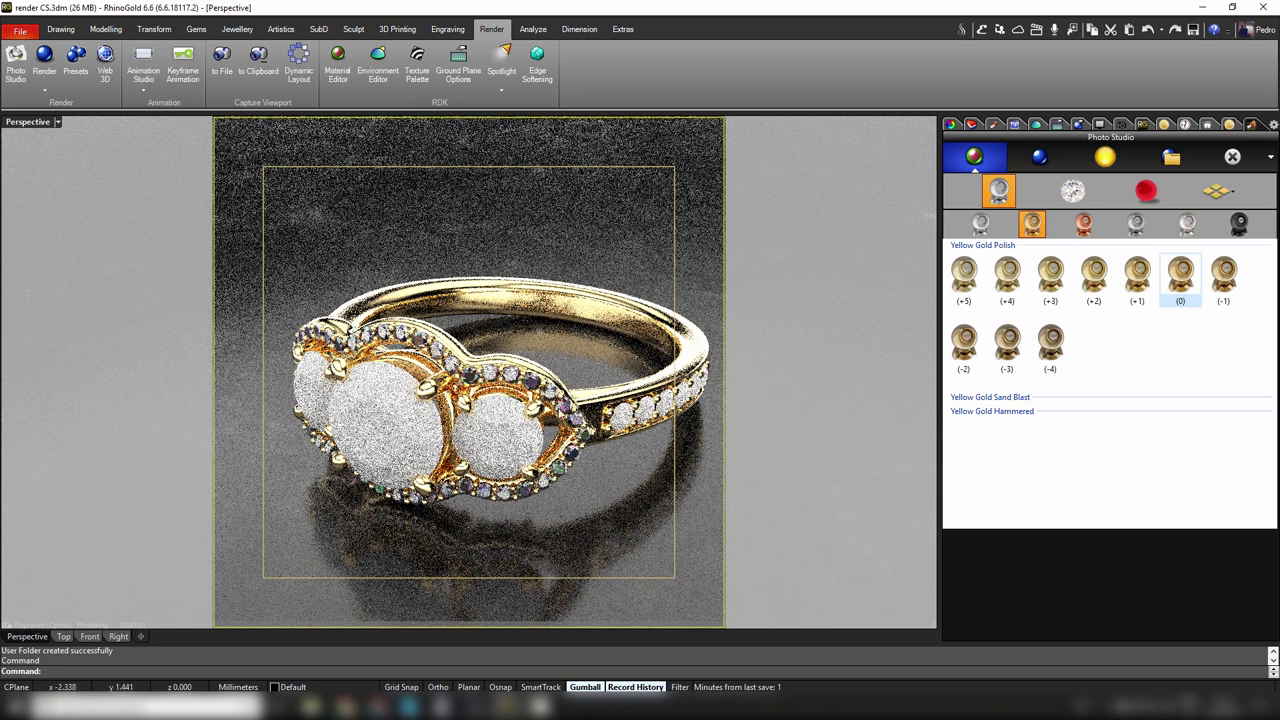
Step: Select the pavé shank stone group and apply the Diamond gem material
click(1072, 190)
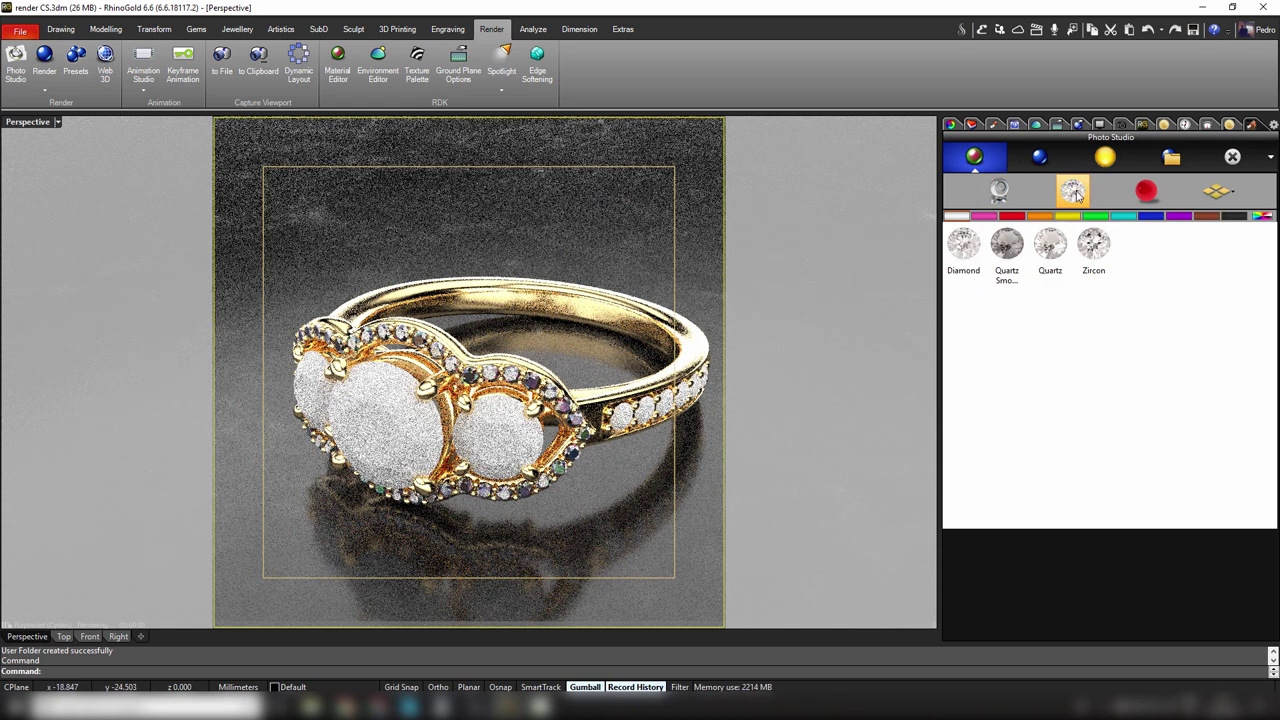
click(628, 423)
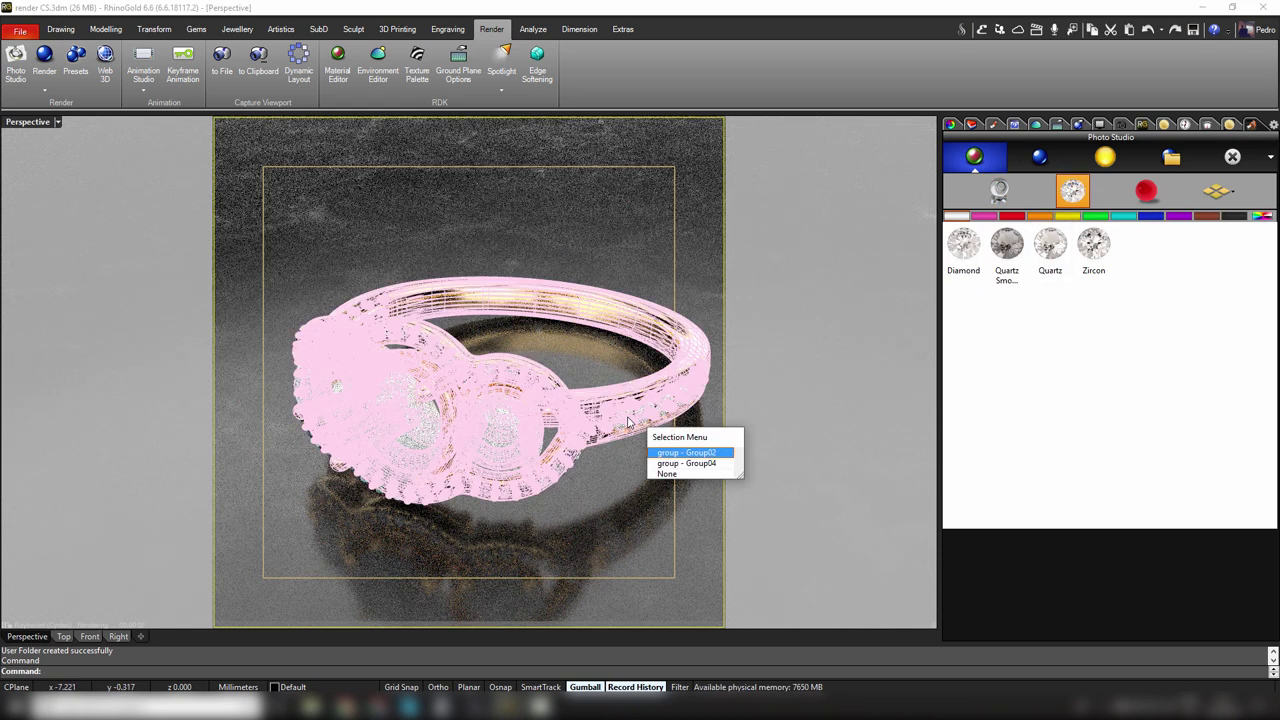
click(661, 464)
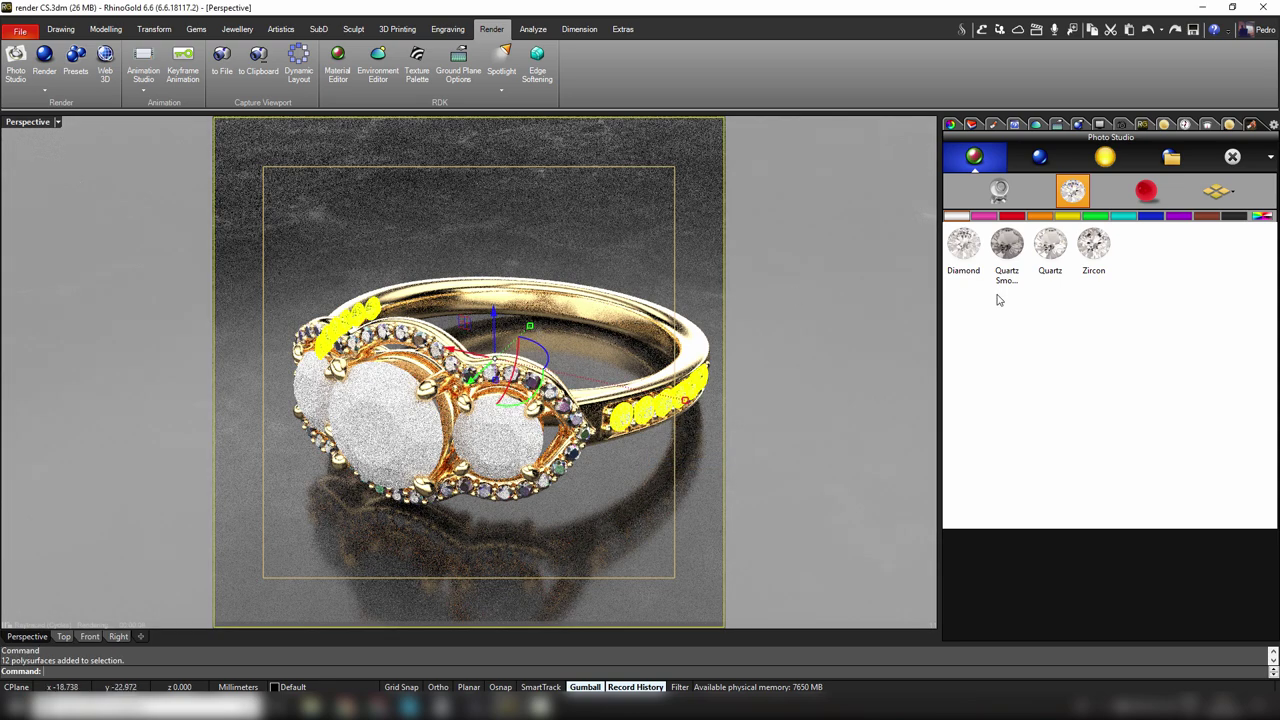
click(966, 250)
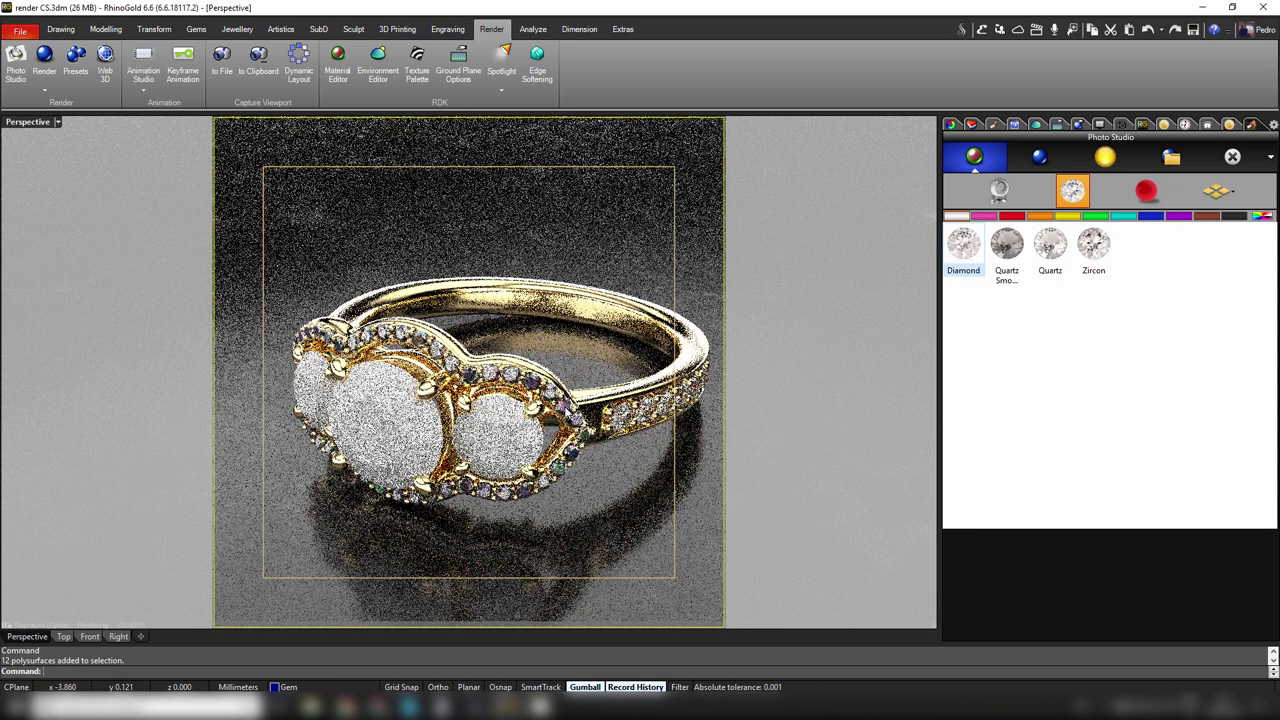
Step: Give the halo stone group Diamond as well, then select the small right side stone
click(586, 421)
click(600, 442)
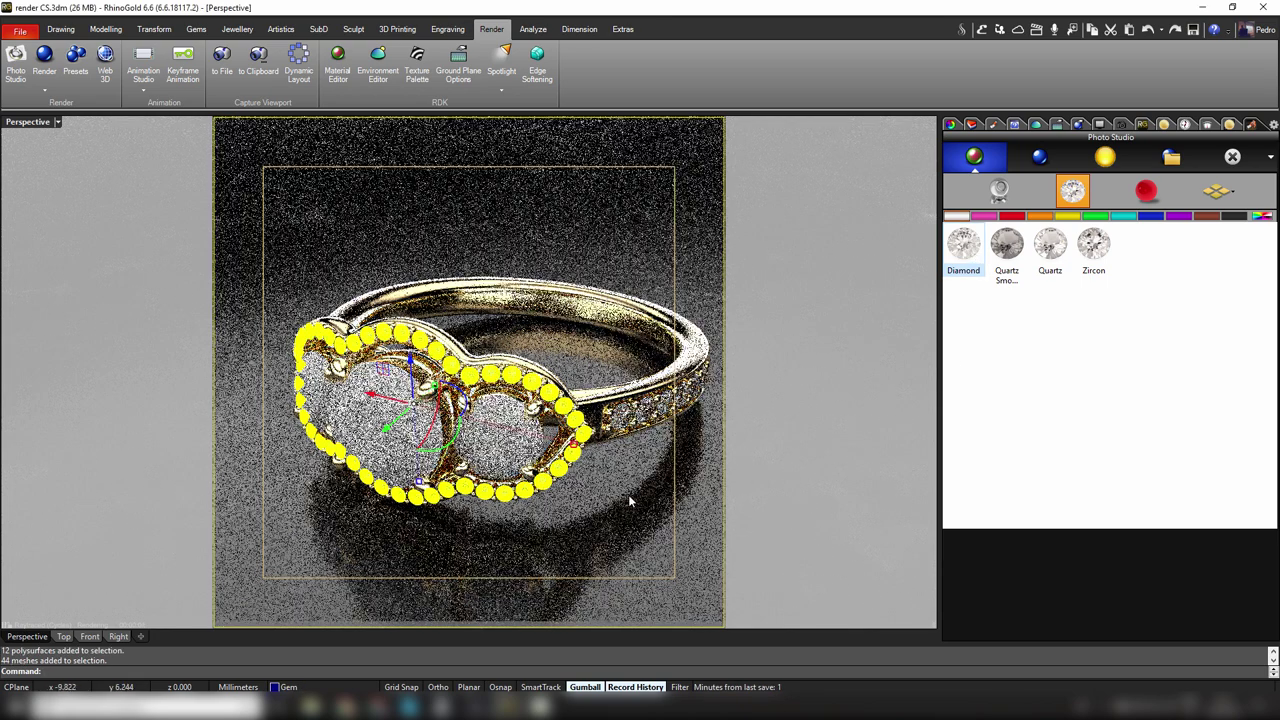
key(Escape)
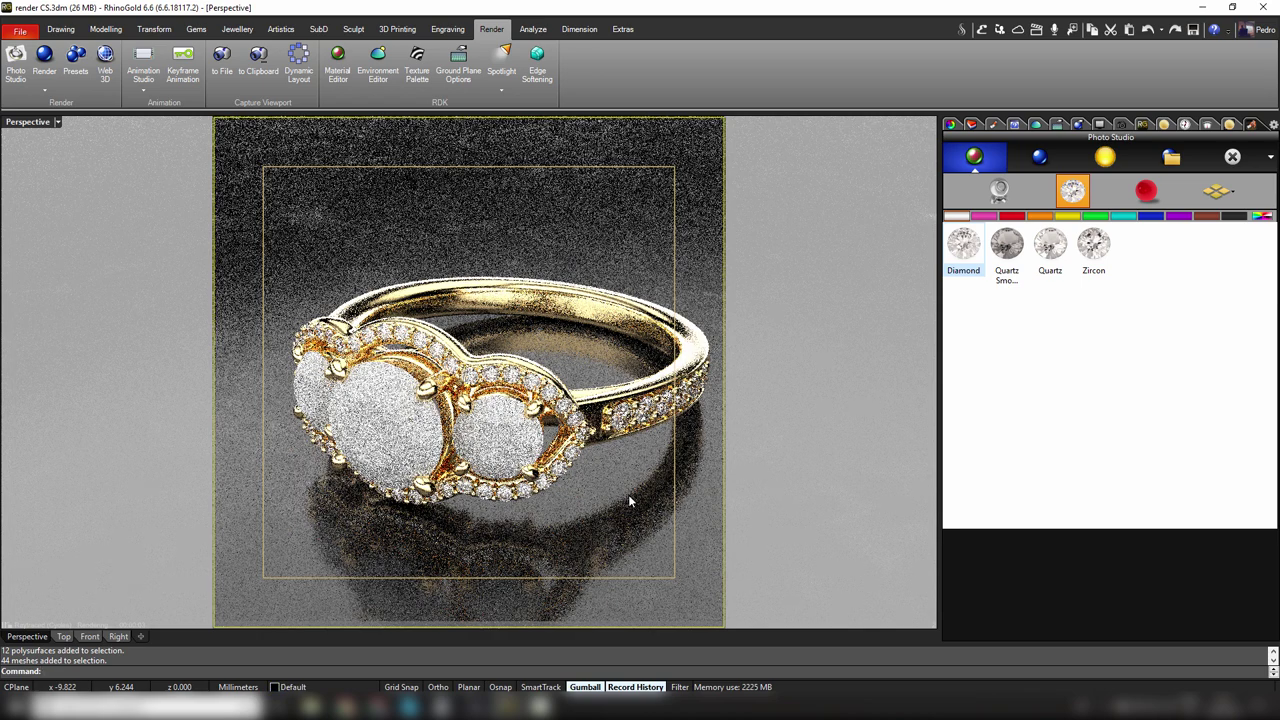
click(509, 457)
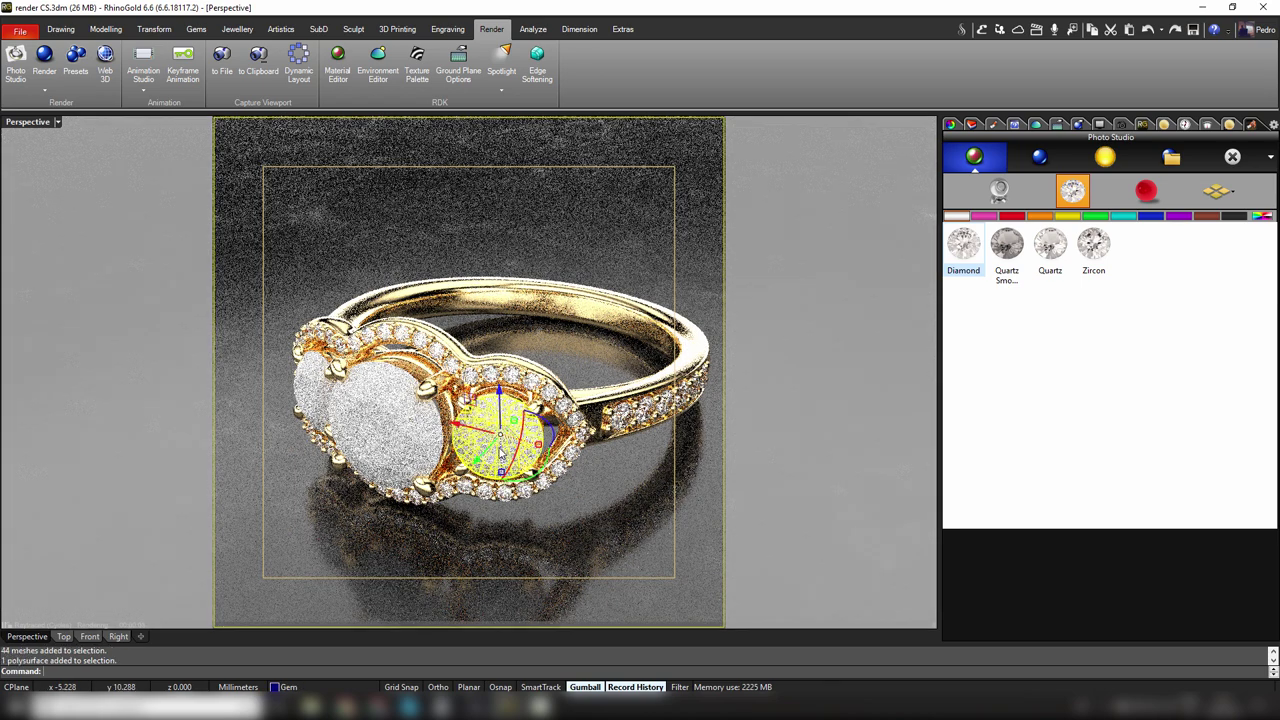
Step: Make both side stones green Emerald using the green gem filter
shift+click(305, 400)
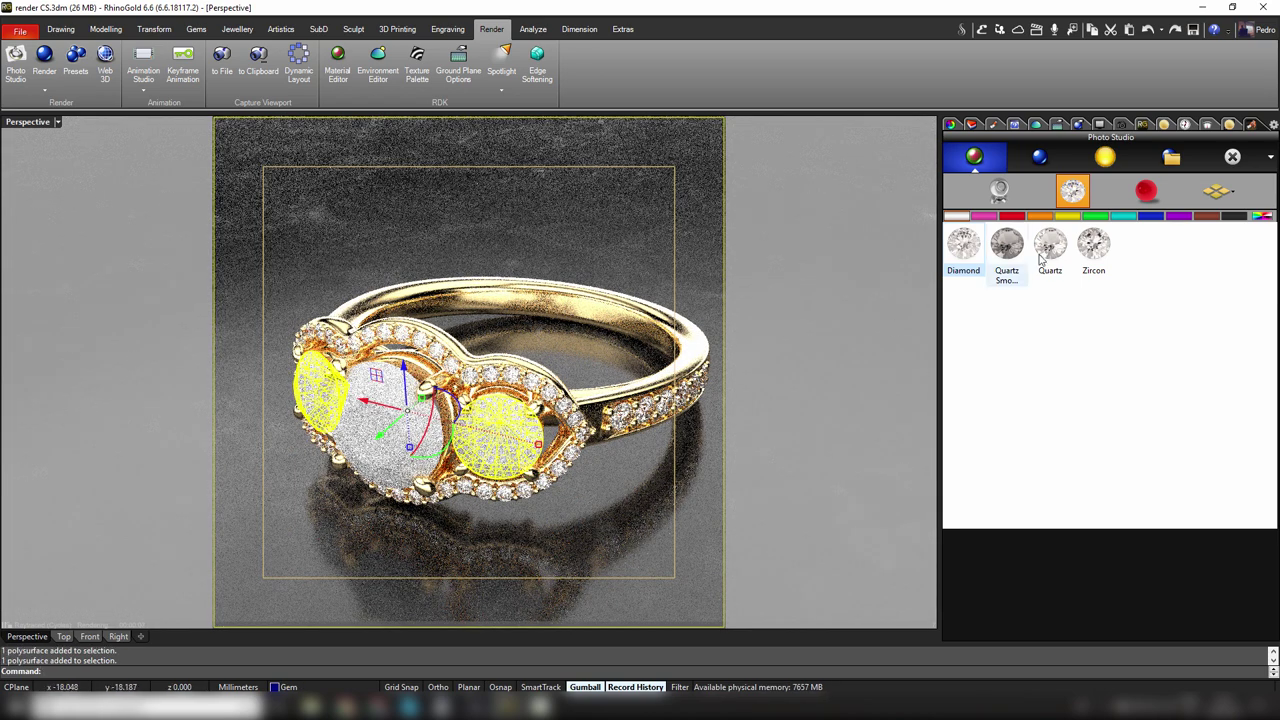
click(1092, 218)
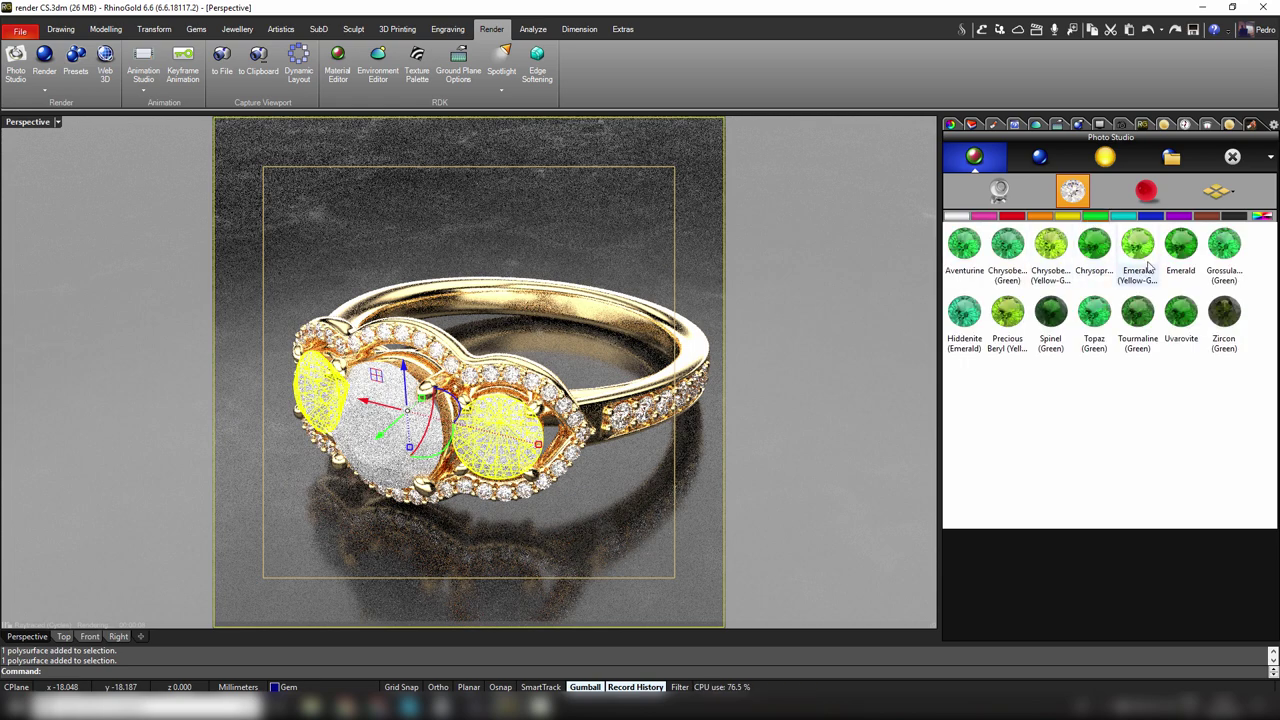
click(1182, 250)
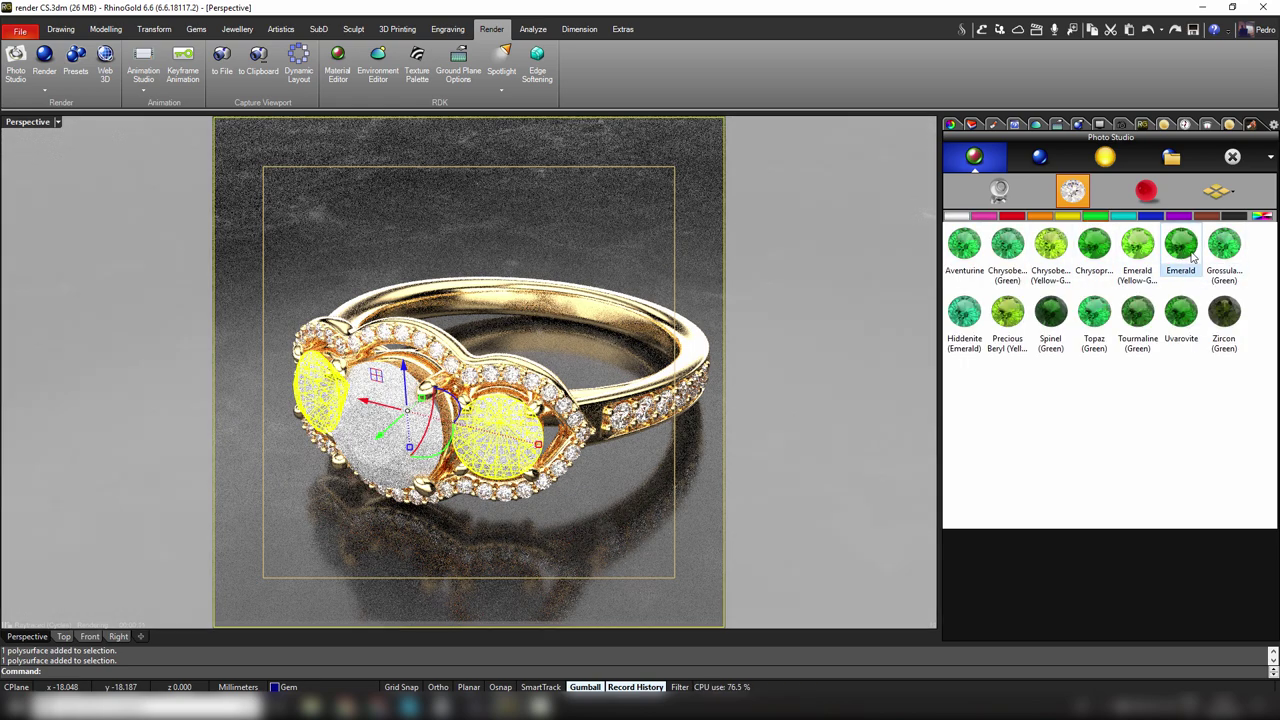
click(613, 516)
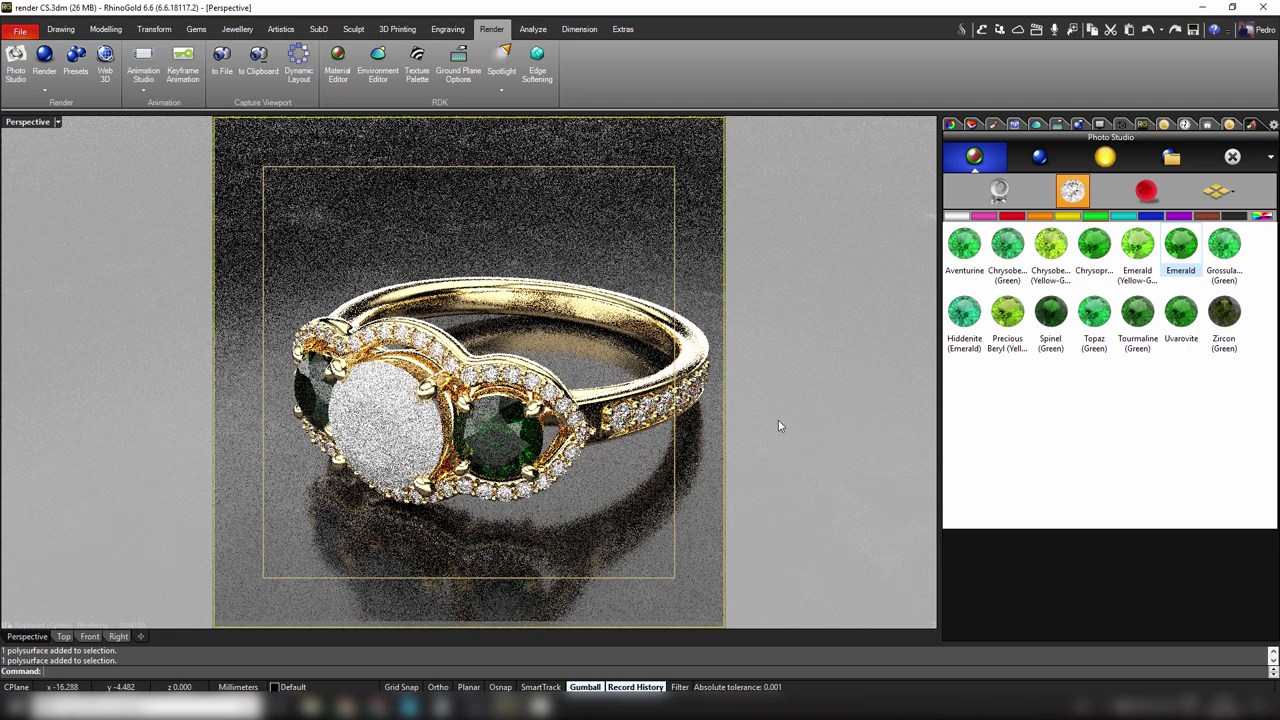
click(540, 448)
click(587, 479)
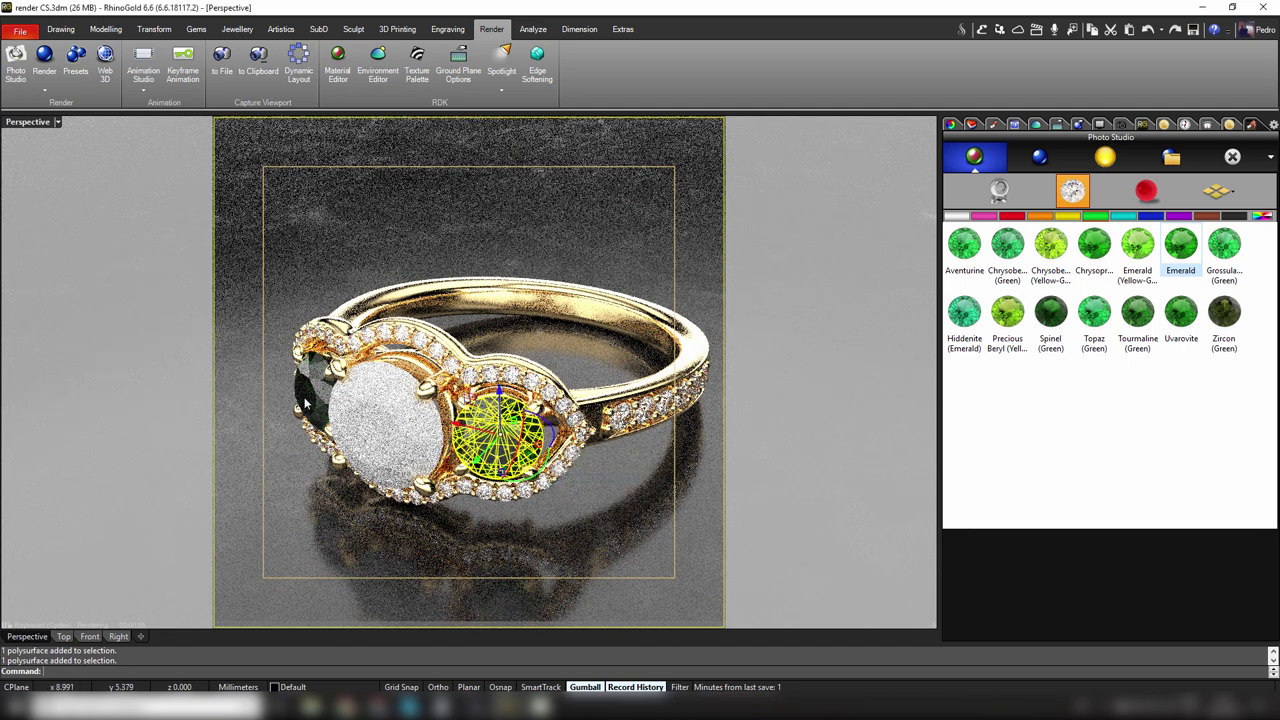
shift+click(308, 403)
click(372, 435)
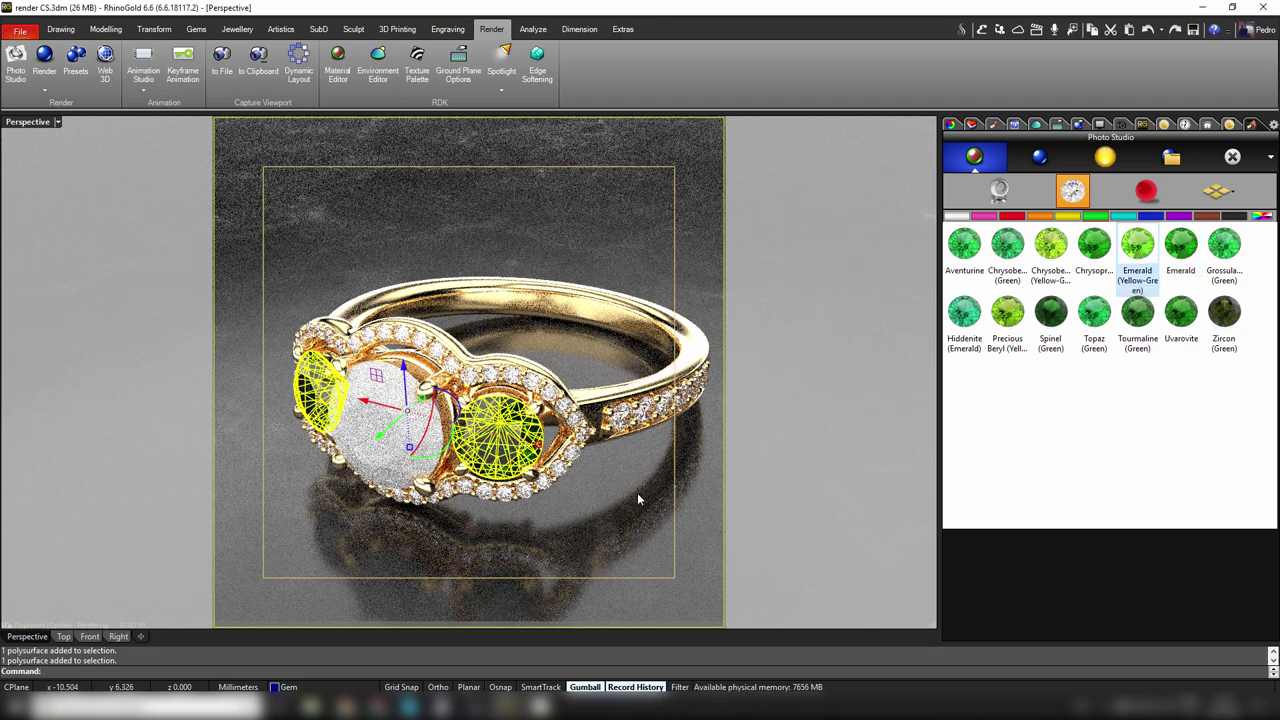
Step: Make the large centre stone a blue Sapphire using the blue gem filter
click(360, 452)
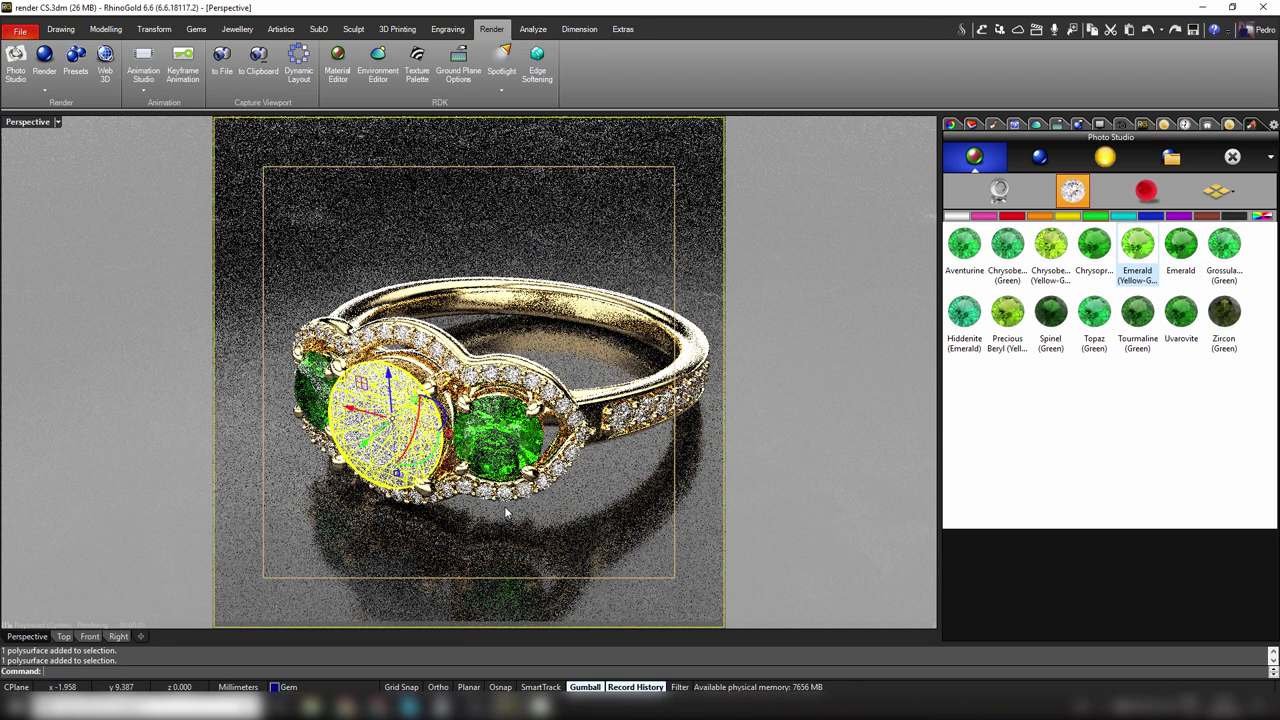
click(1150, 216)
click(1012, 248)
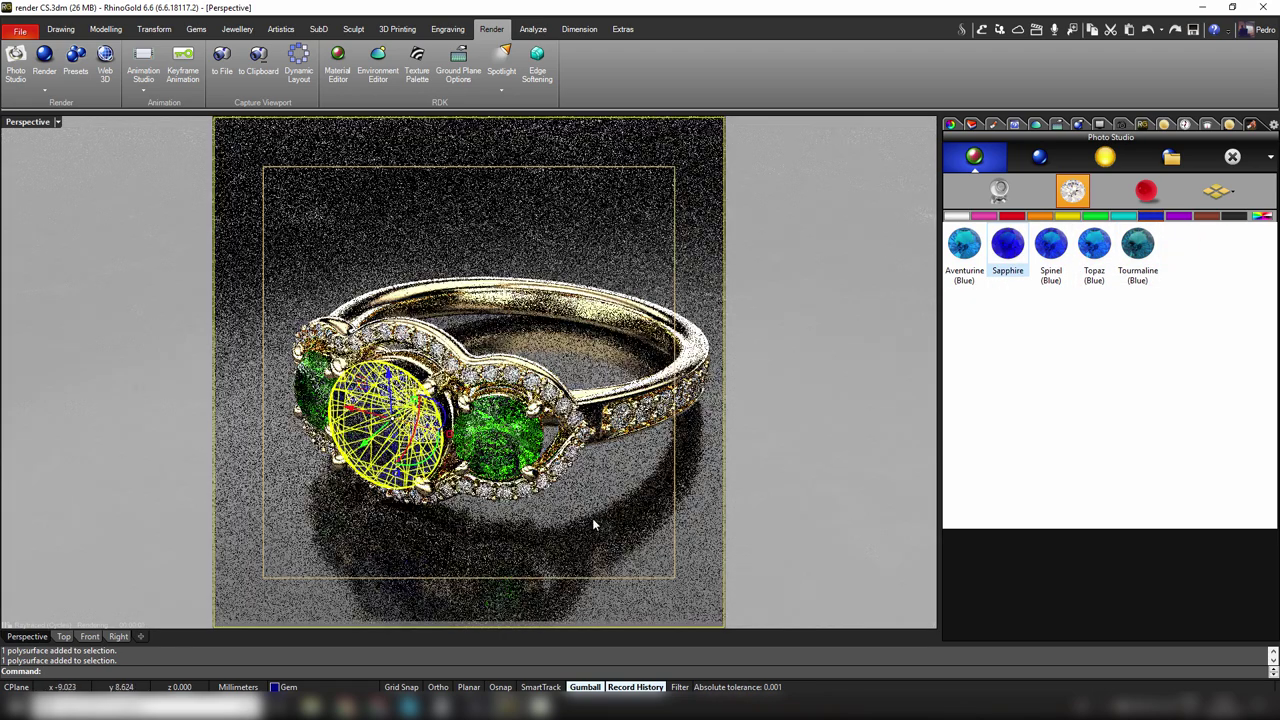
click(592, 518)
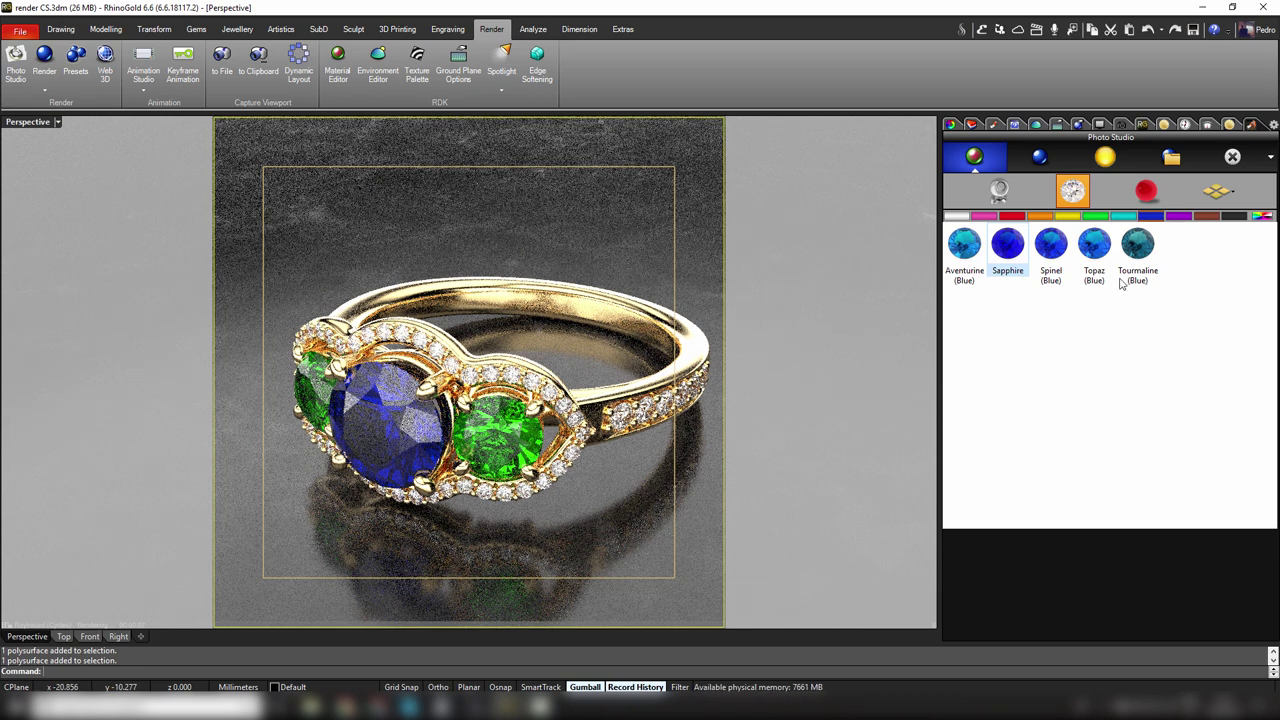
Step: Browse the Other Materials groups: Pearl, Enamel, Velvet, Wood, Wax - Resin and Marble
click(1148, 192)
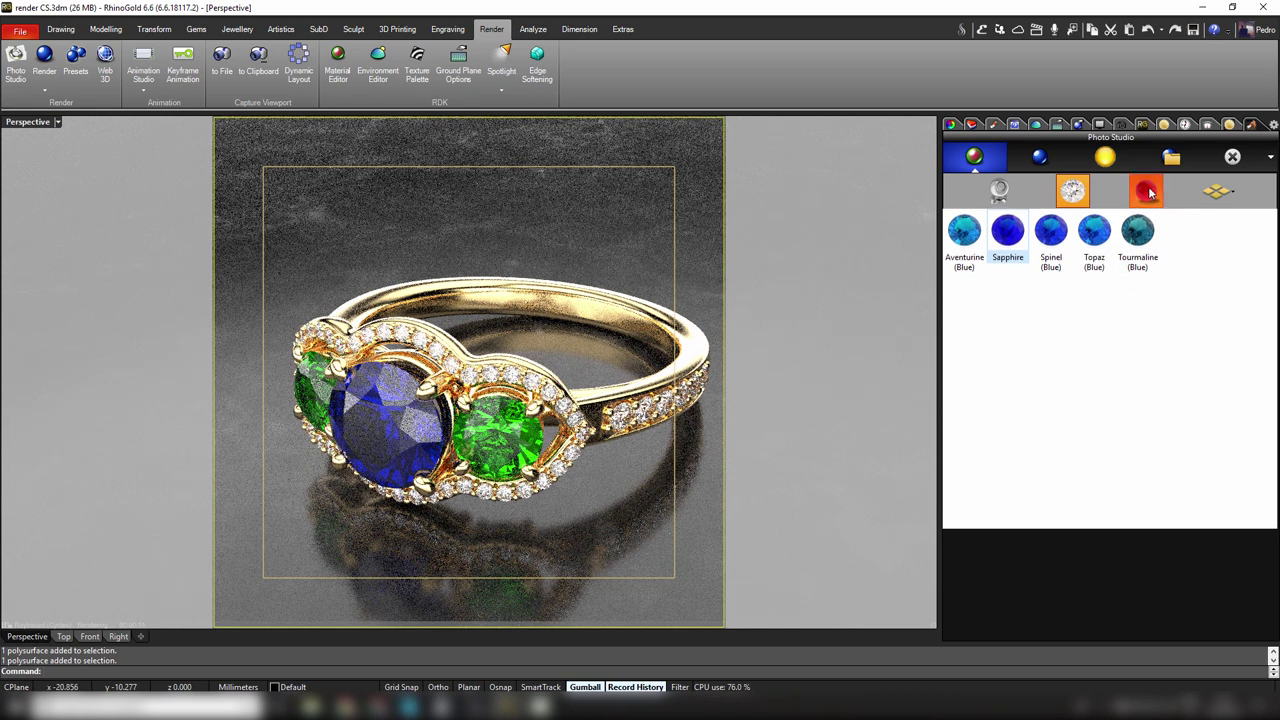
click(1153, 197)
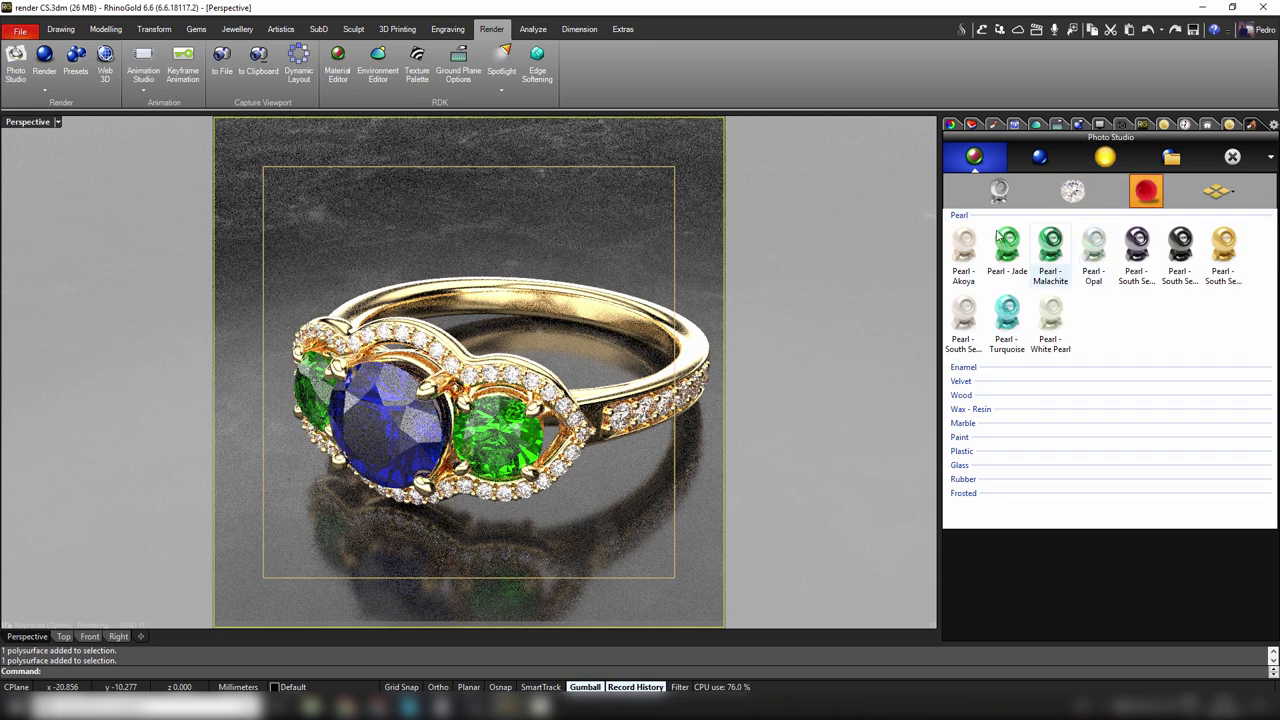
click(957, 217)
click(964, 230)
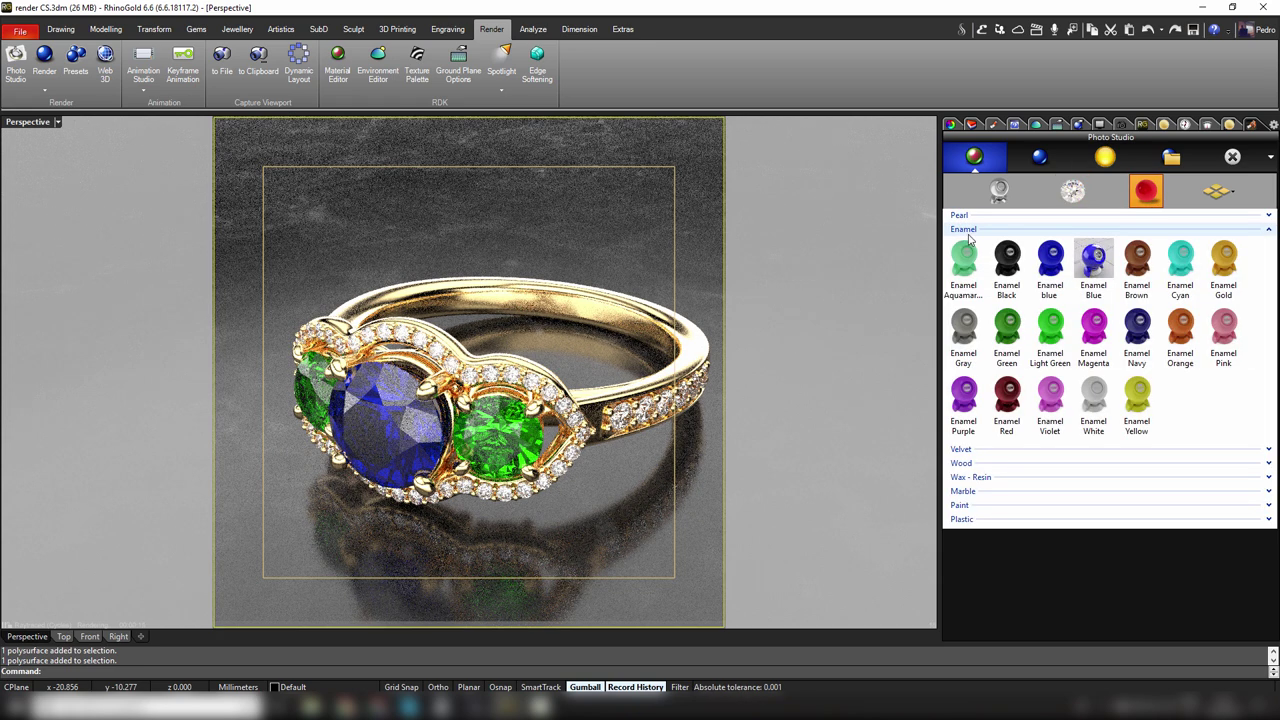
click(966, 232)
click(968, 243)
click(971, 245)
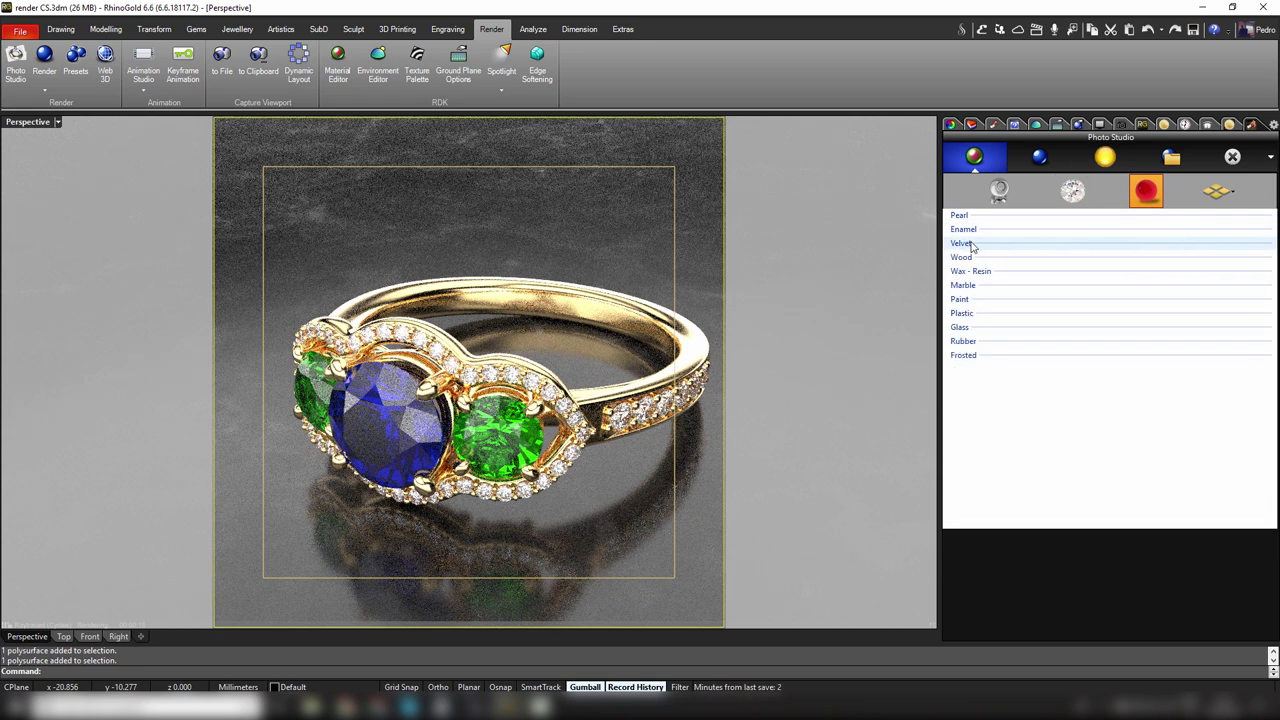
click(966, 257)
click(968, 258)
click(973, 271)
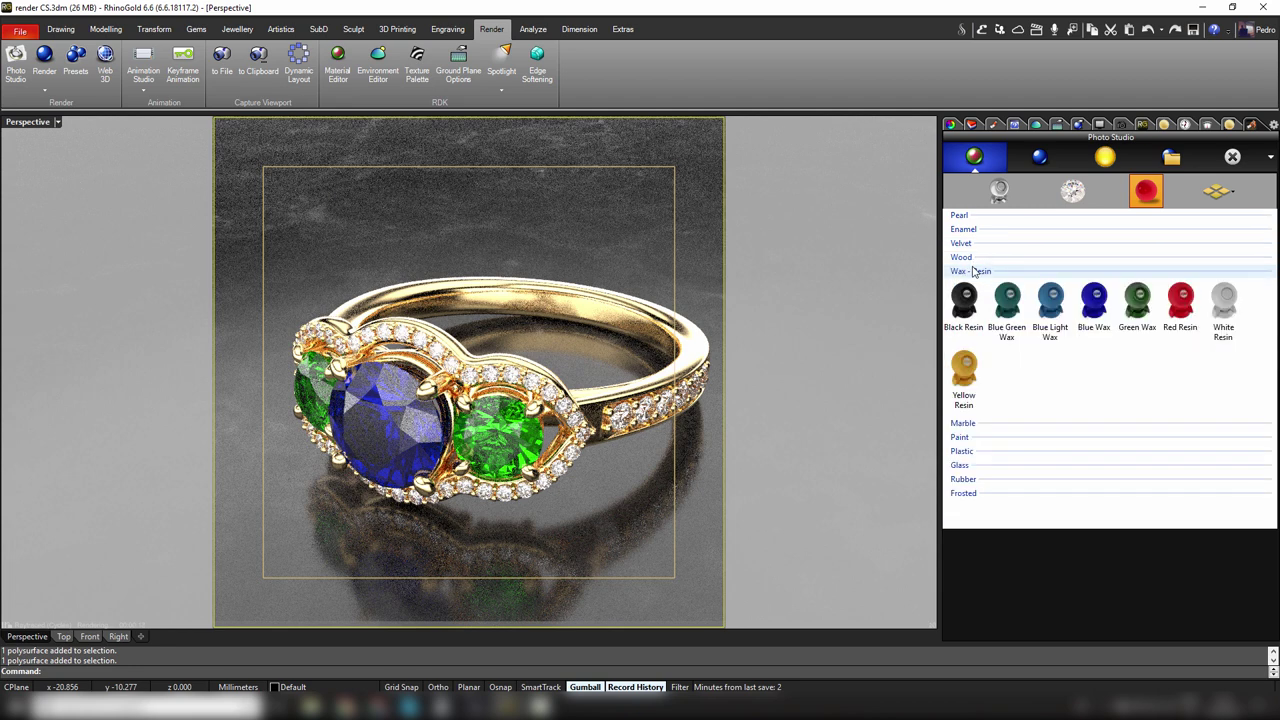
click(973, 271)
click(965, 286)
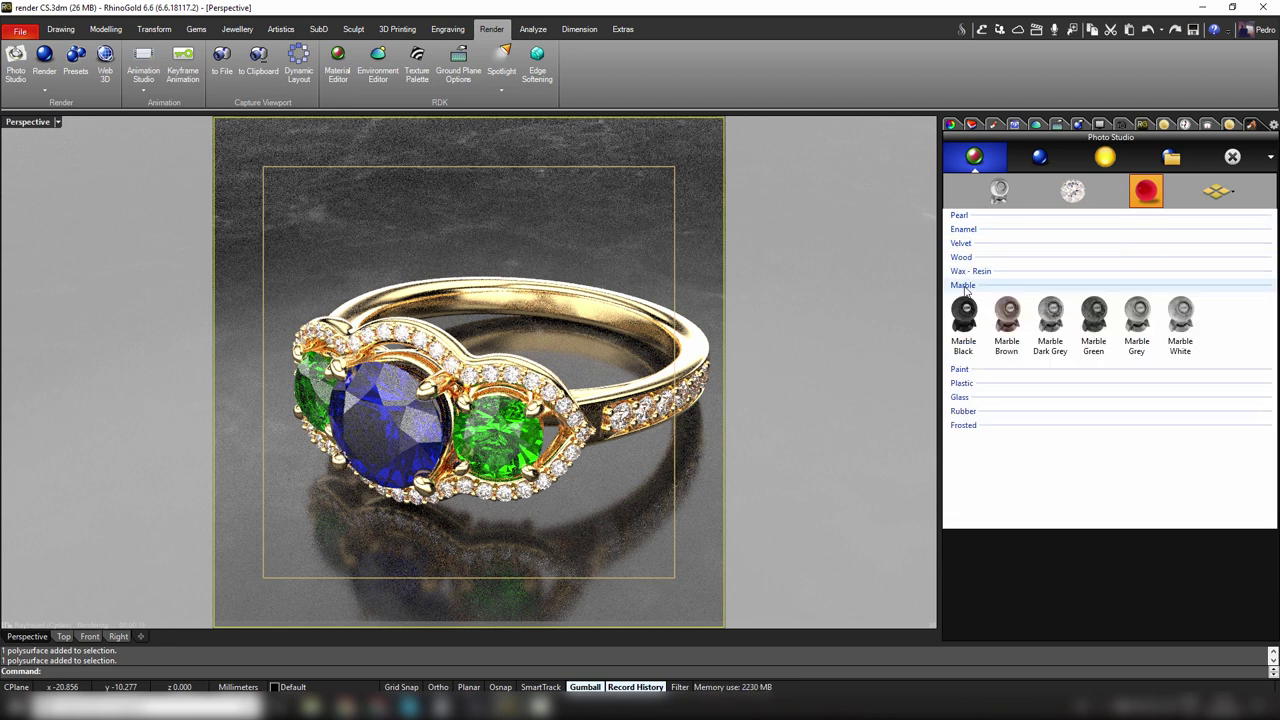
click(966, 287)
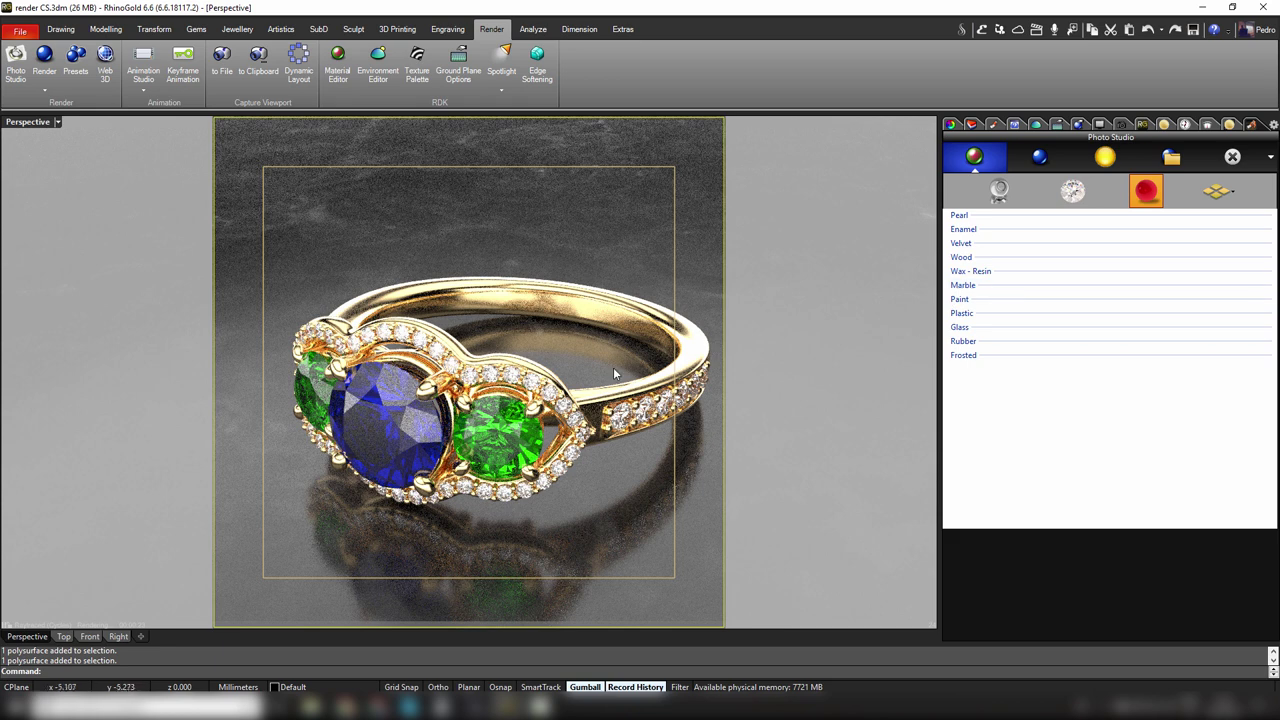
Step: Try black reflective, White - Textured and Old Wood Planks Raw grounds, finishing on Marble White
click(1212, 194)
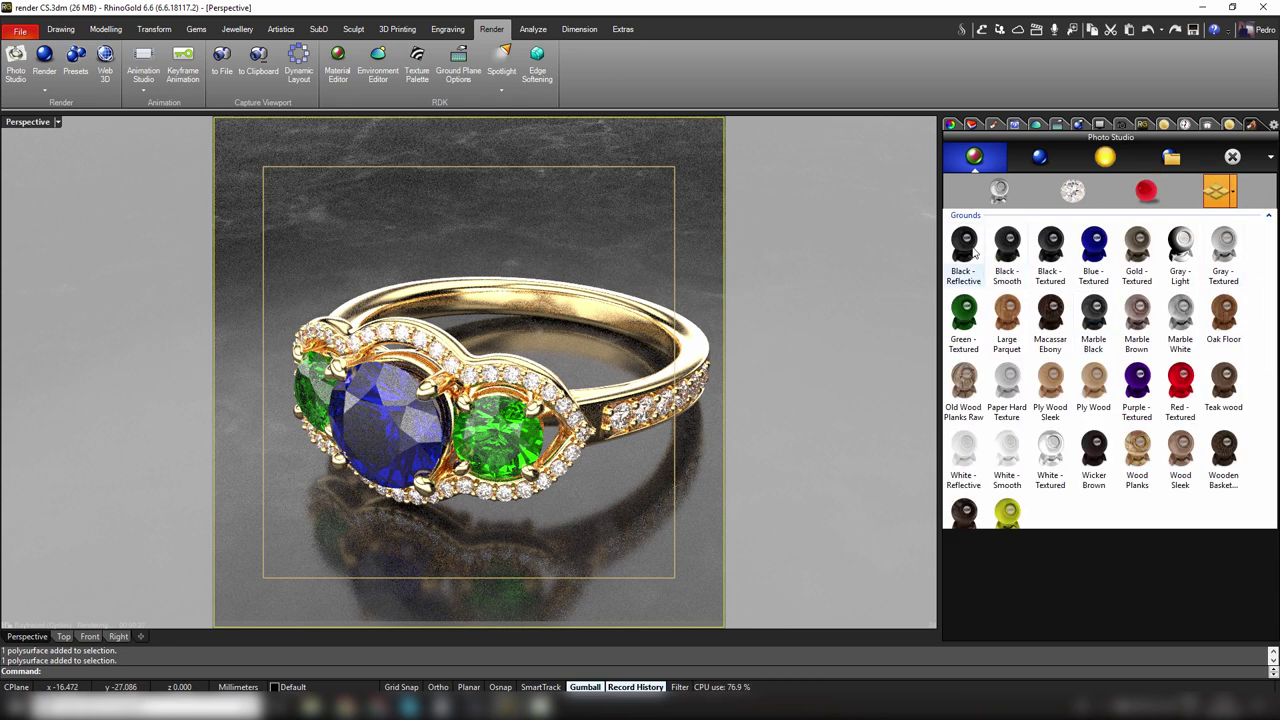
click(975, 252)
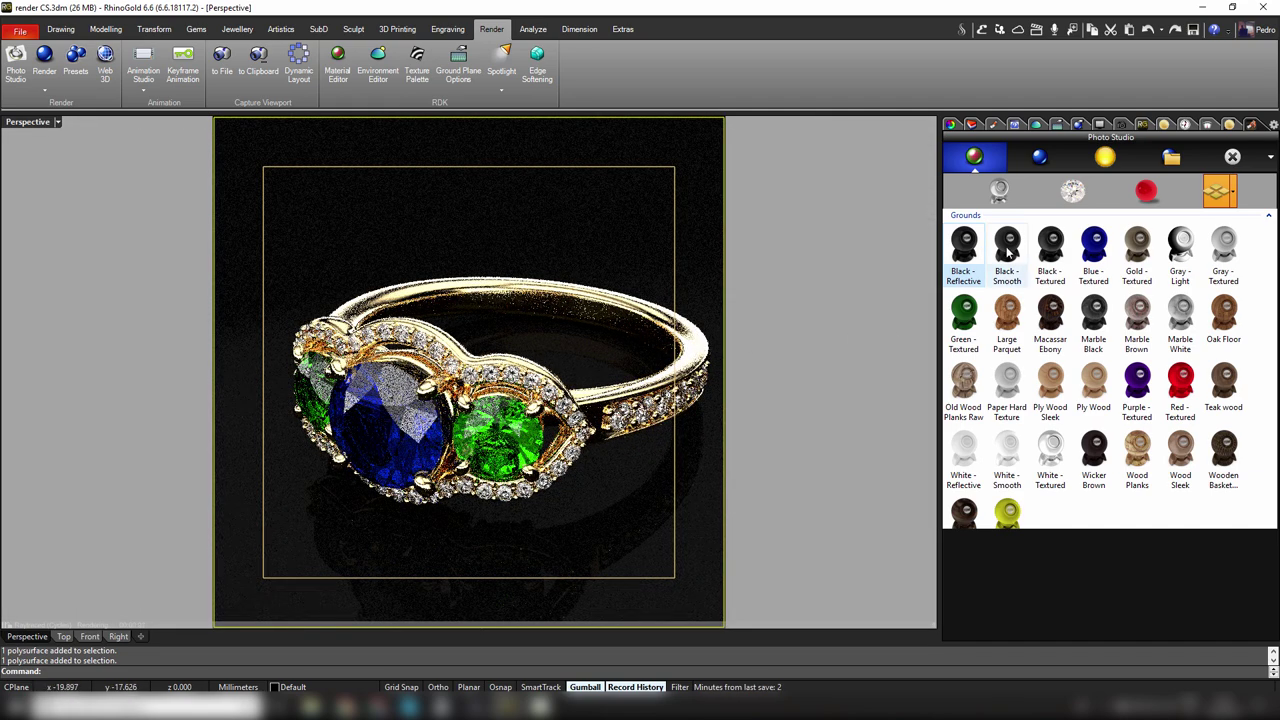
click(1052, 455)
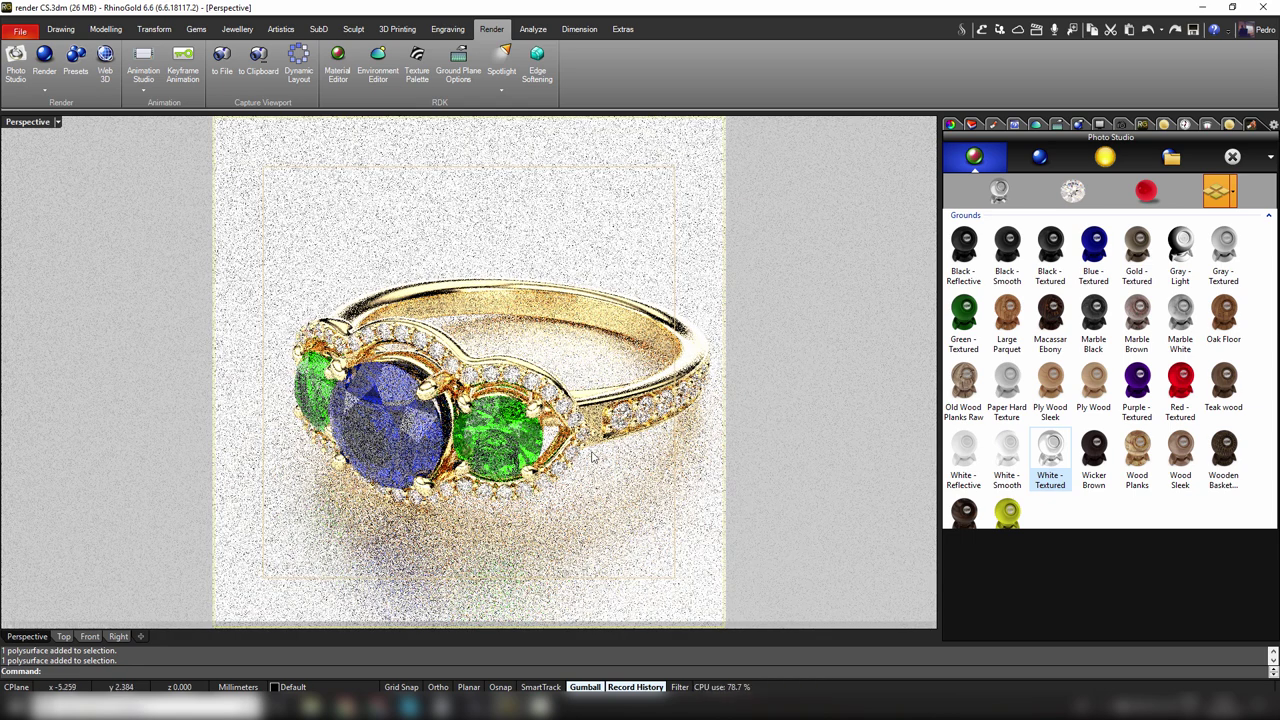
click(966, 393)
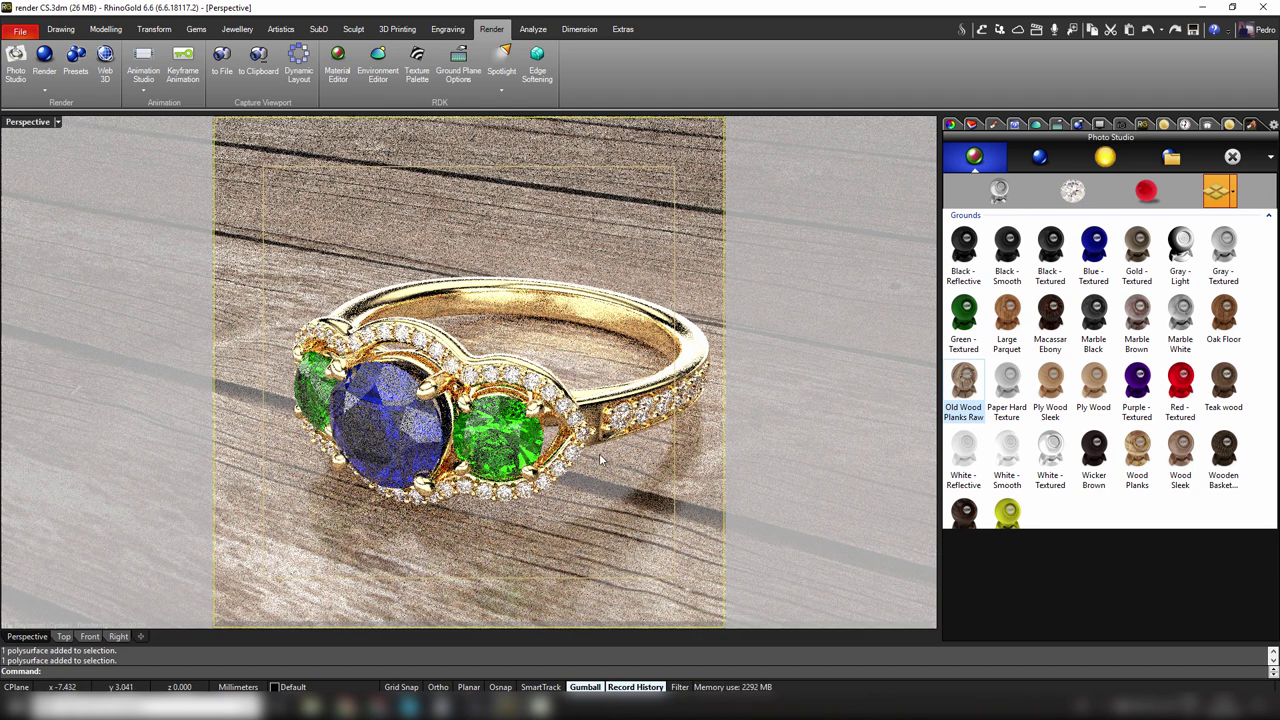
click(1180, 318)
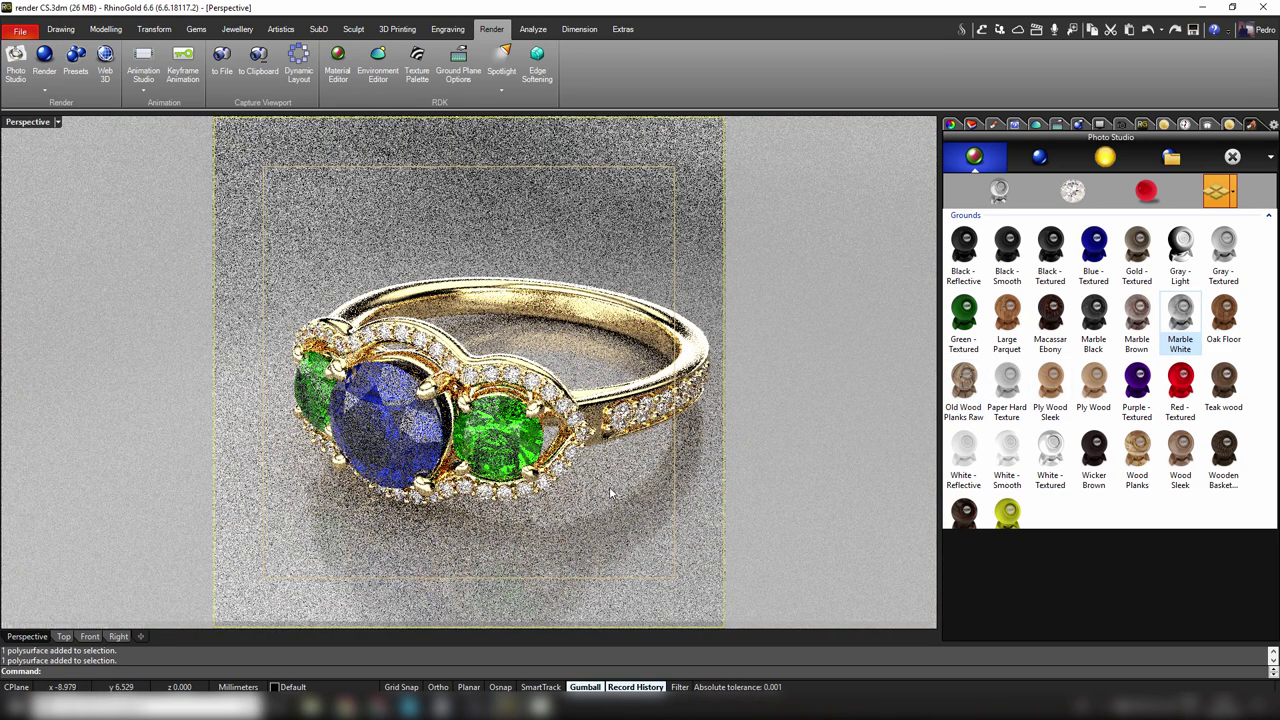
Step: Turn the ground plane off and then back on
click(1235, 204)
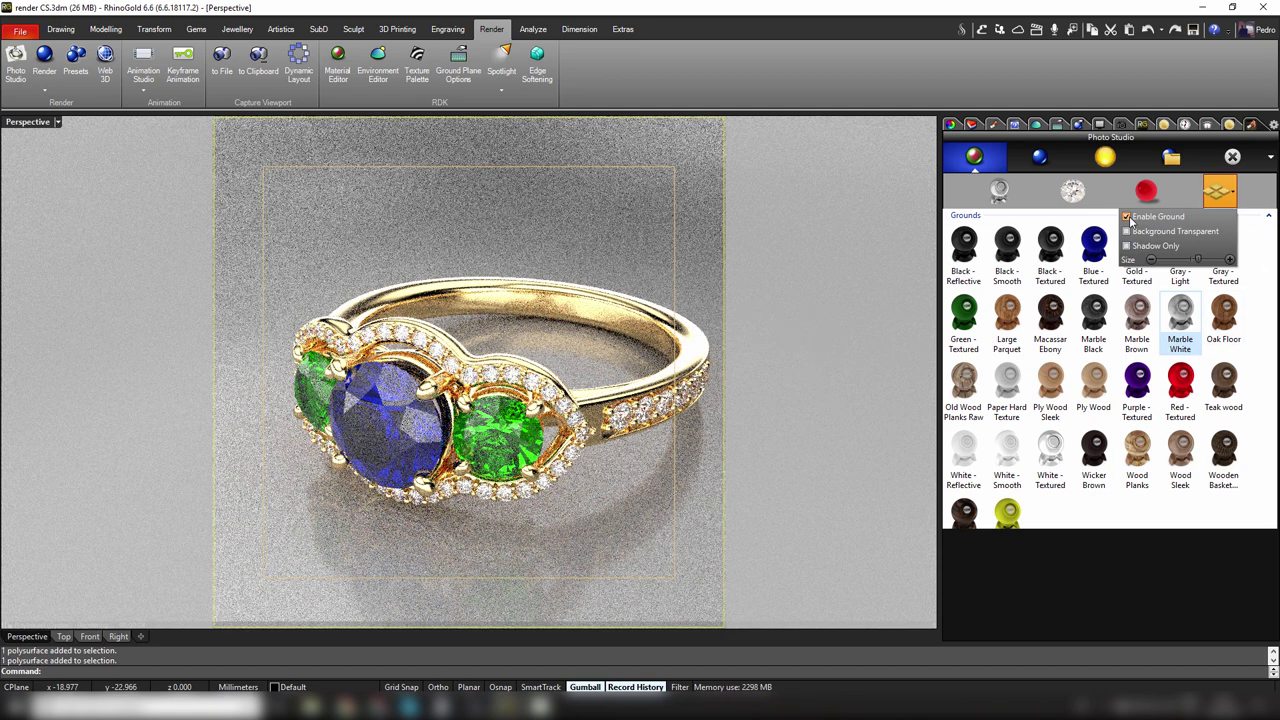
click(1128, 217)
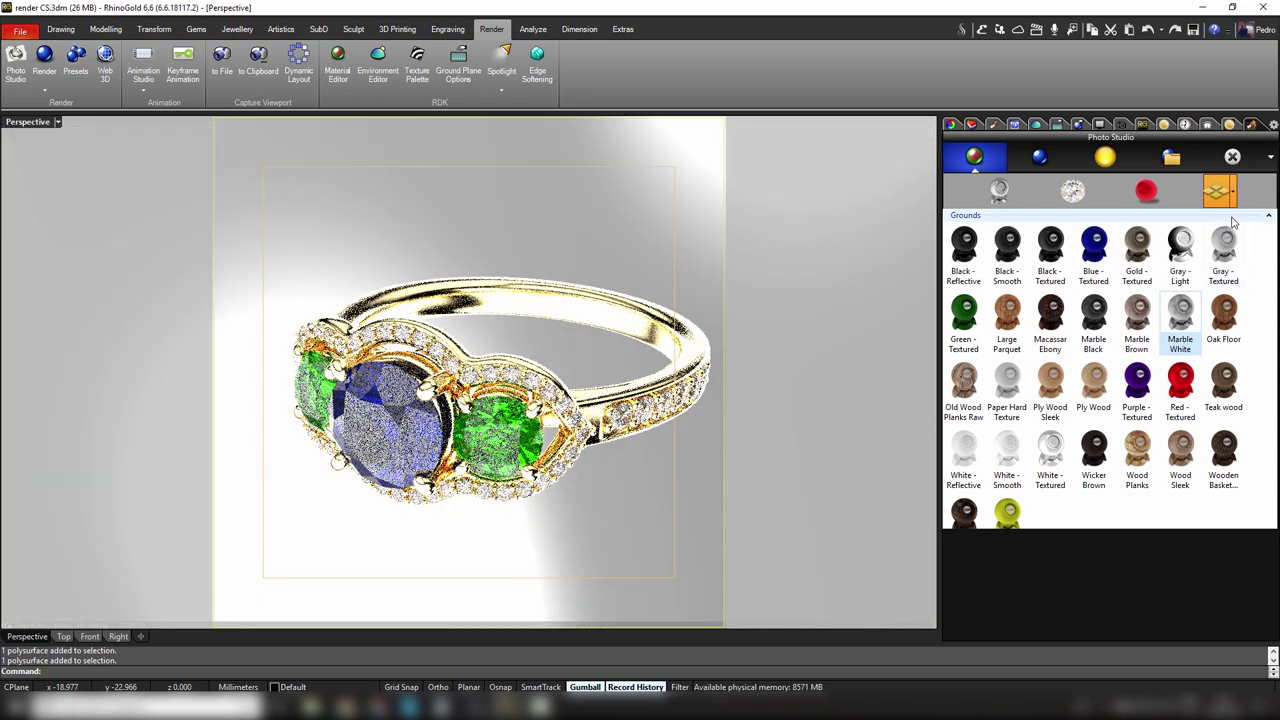
click(1234, 201)
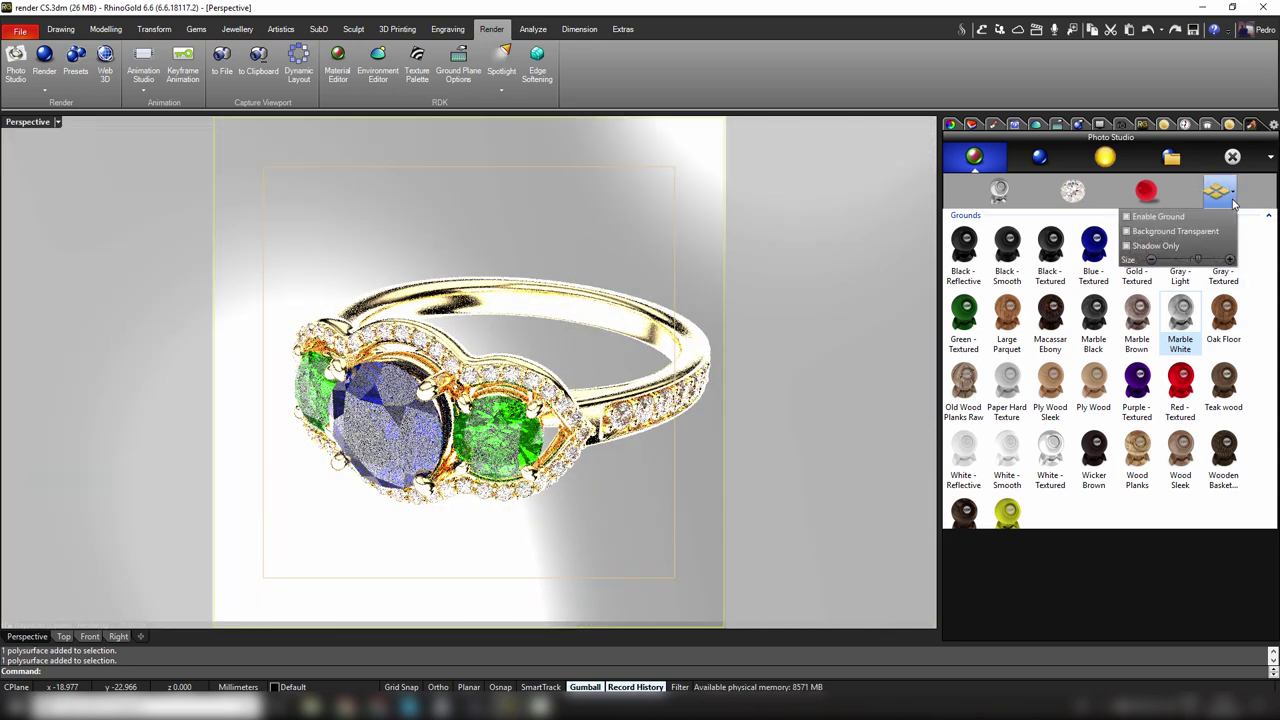
click(1156, 218)
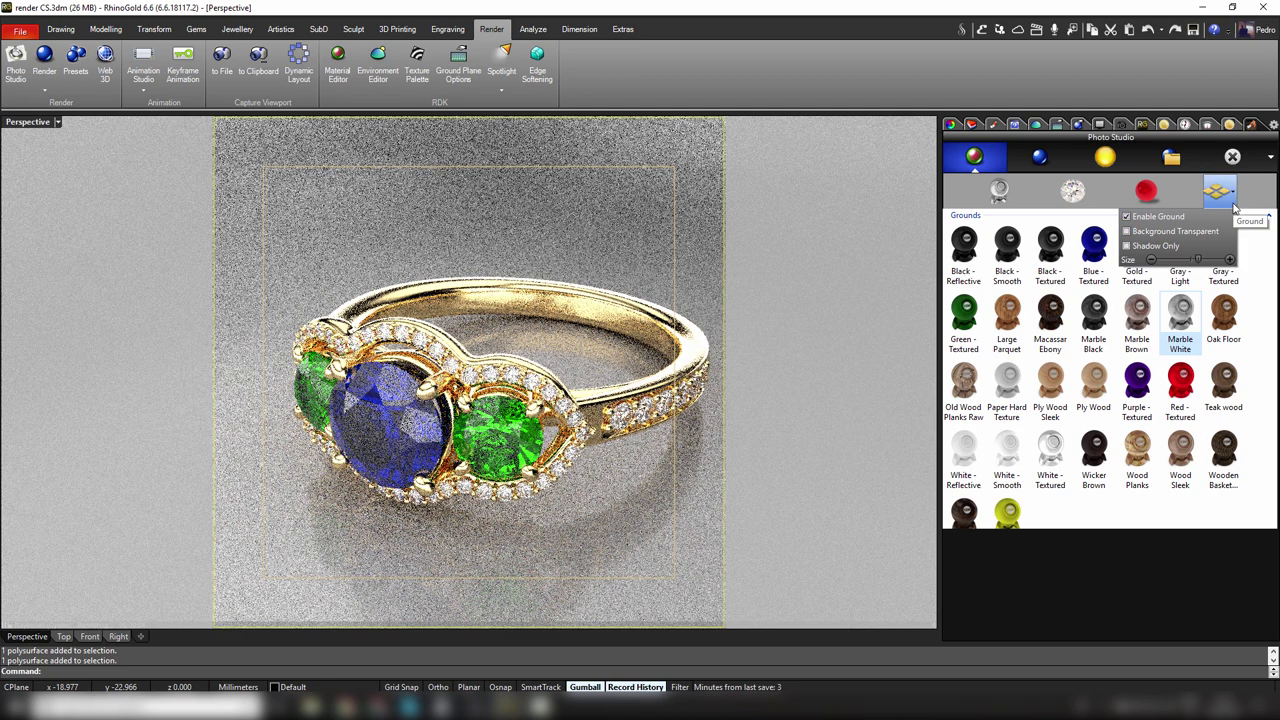
Step: Try Shadow Only on the ground, then turn it off to restore the marble texture
mouse_move(1219, 191)
click(1130, 224)
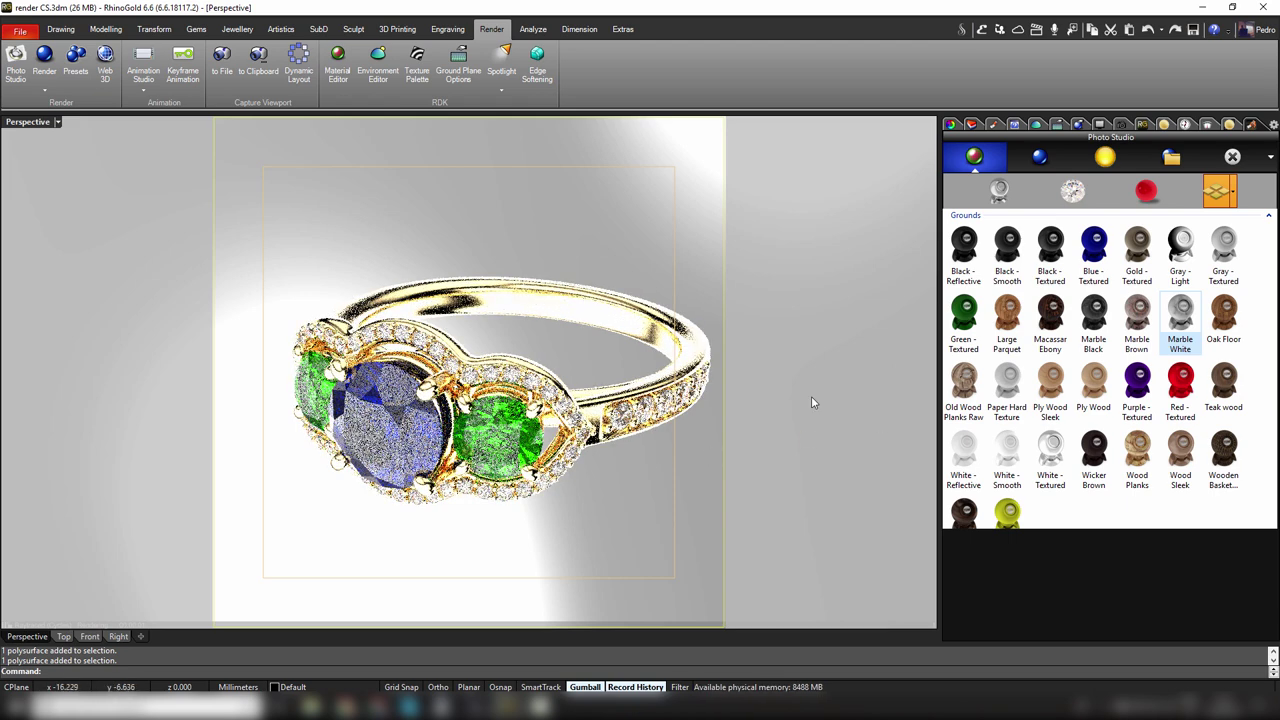
mouse_move(1232, 197)
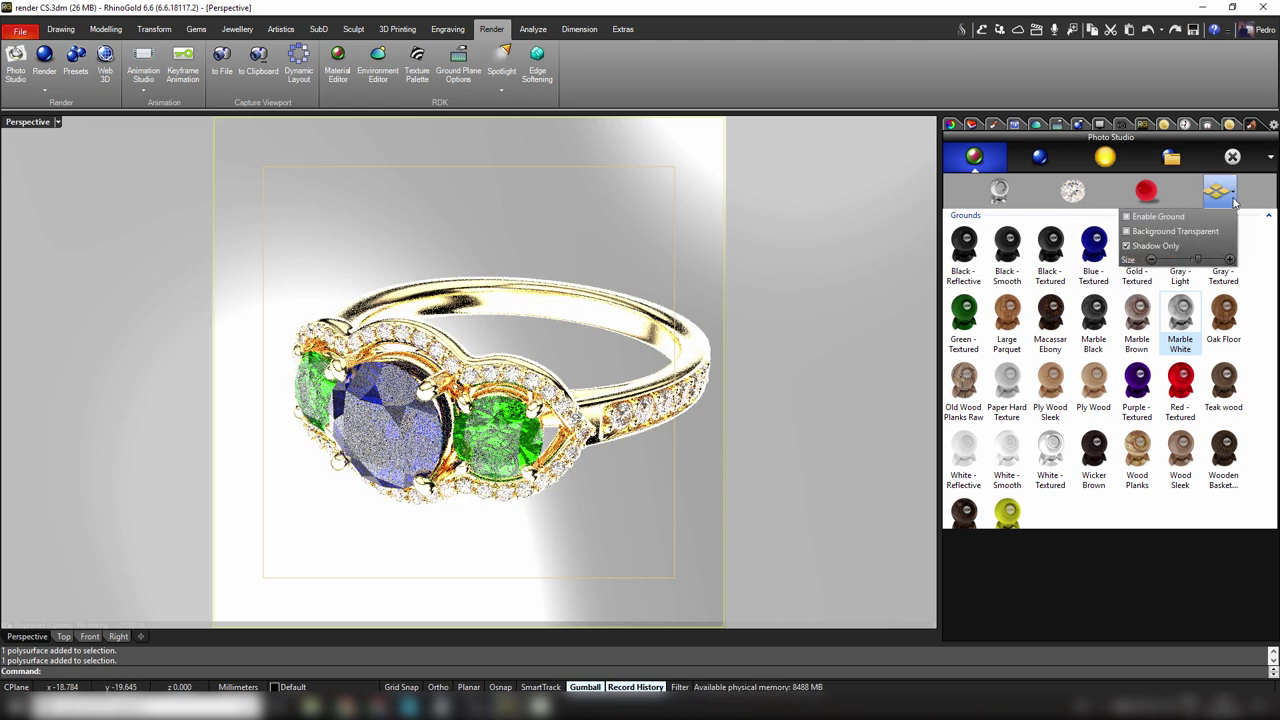
click(1142, 218)
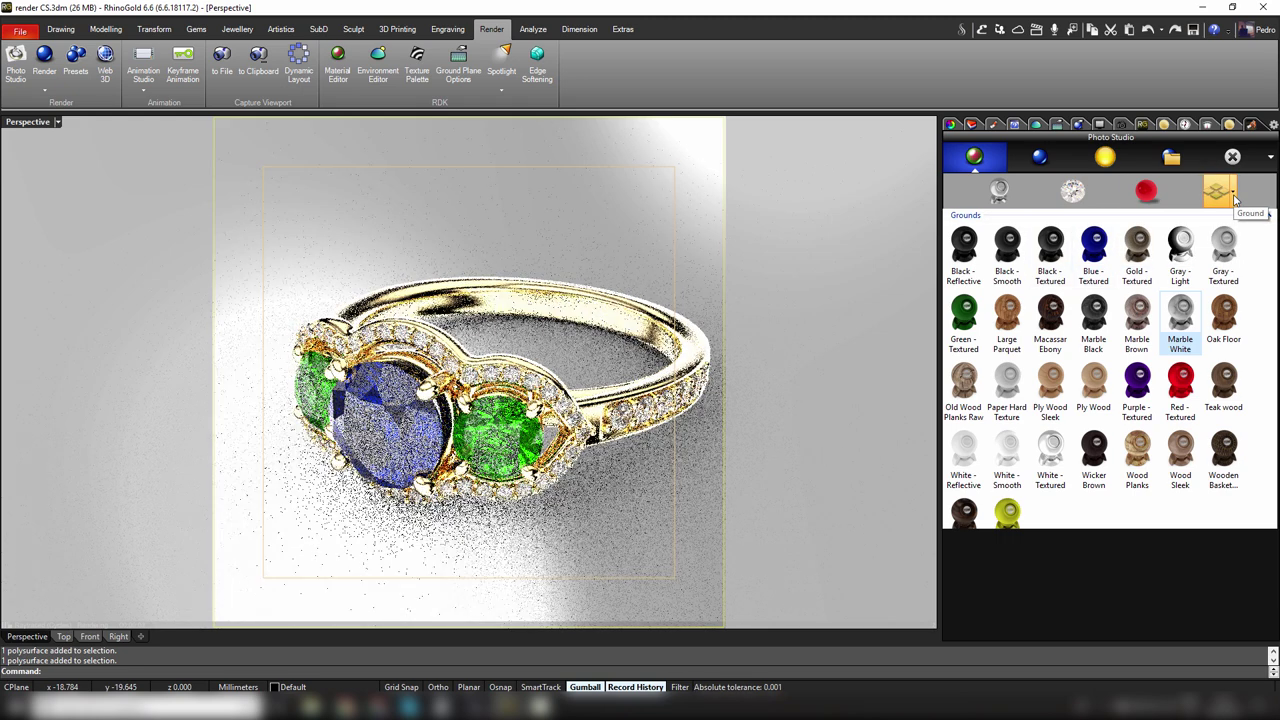
mouse_move(1234, 197)
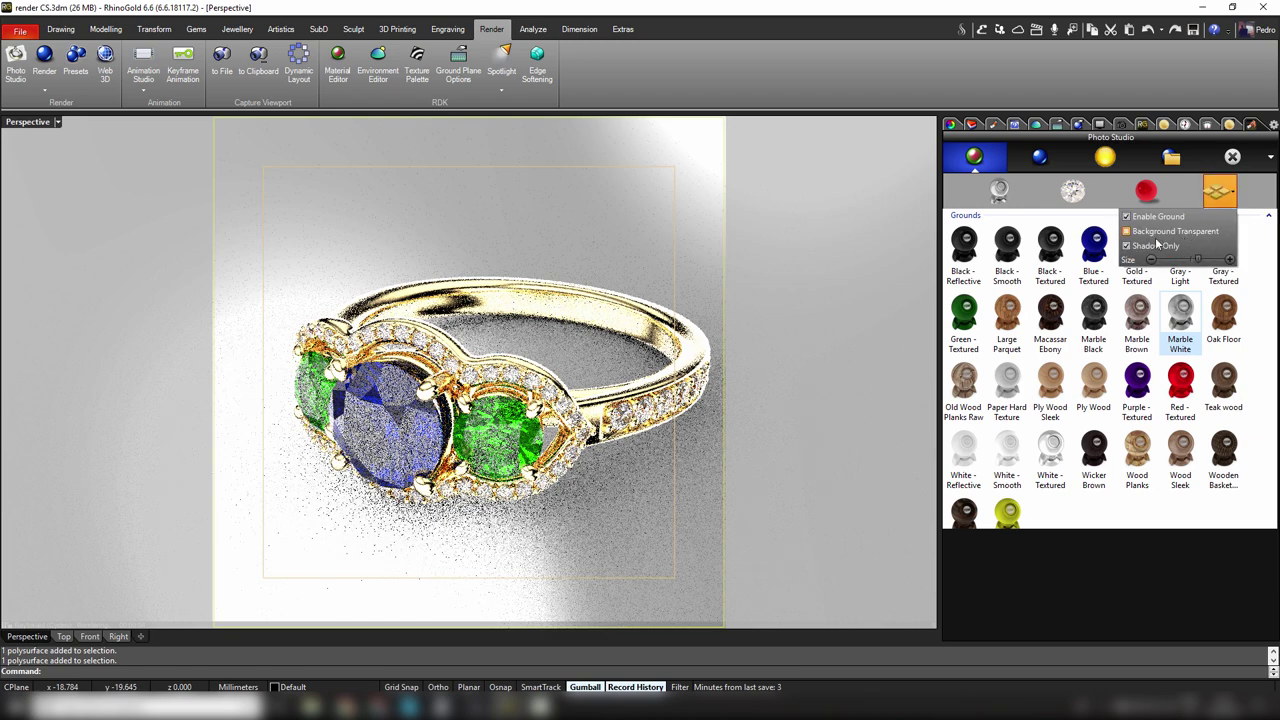
click(1148, 248)
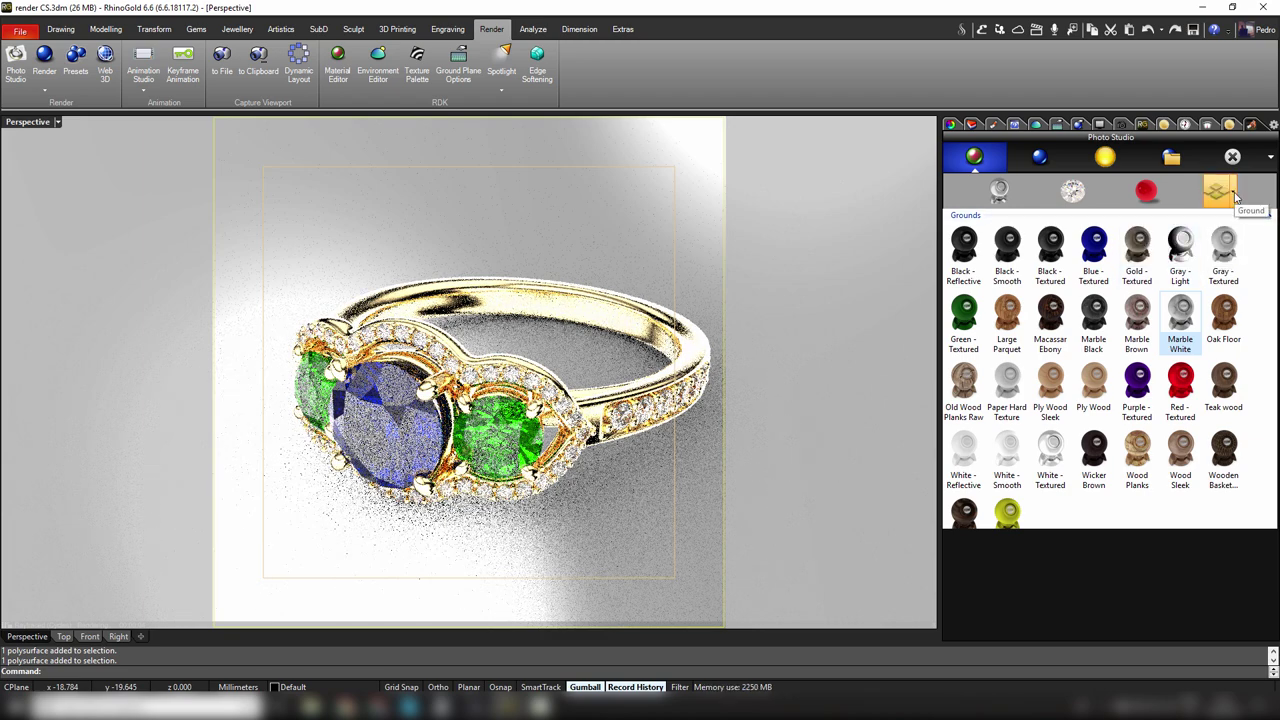
click(1160, 246)
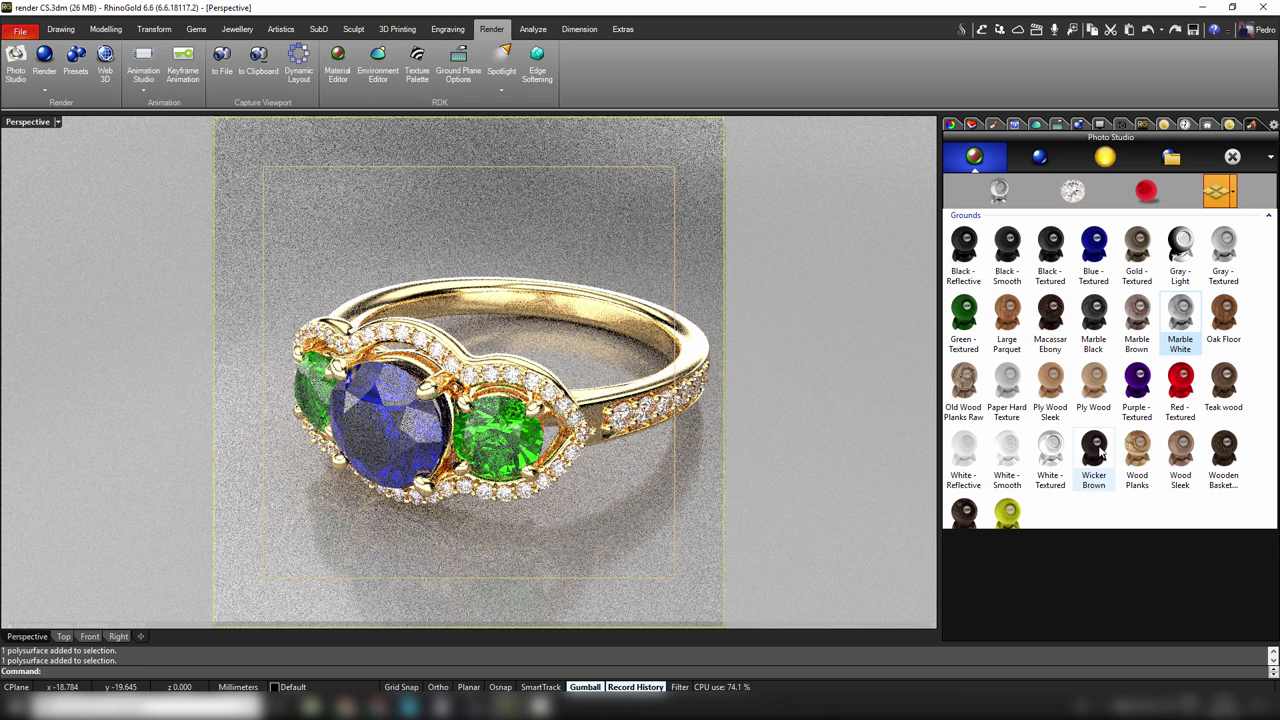
Step: Increase the ground Size slightly so the marble veins show beneath the ring
click(1236, 195)
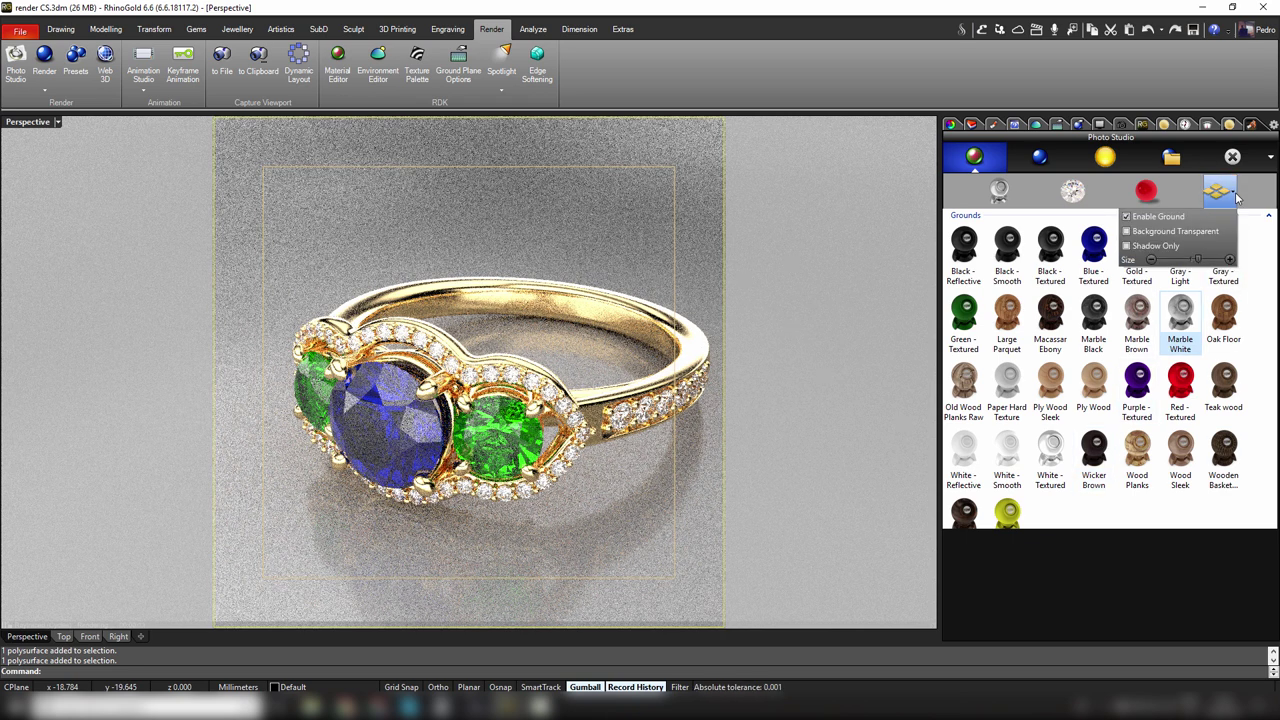
drag(1198, 260, 1205, 260)
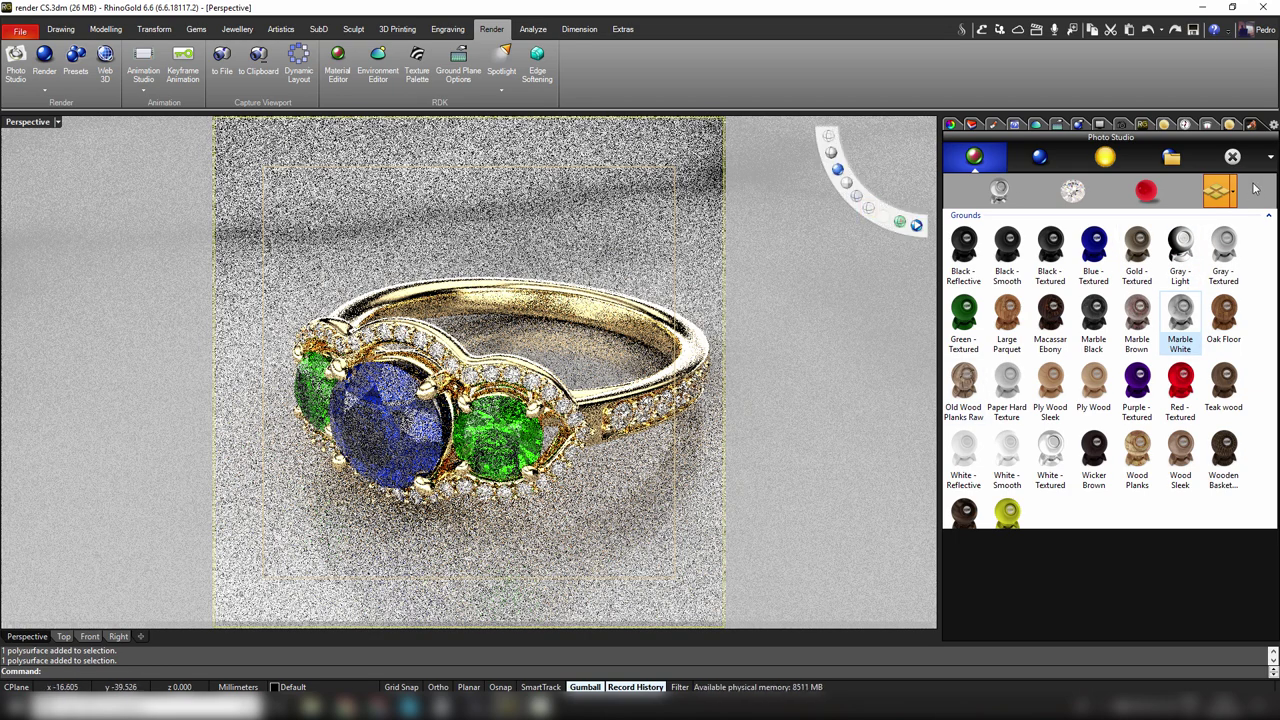
click(1220, 196)
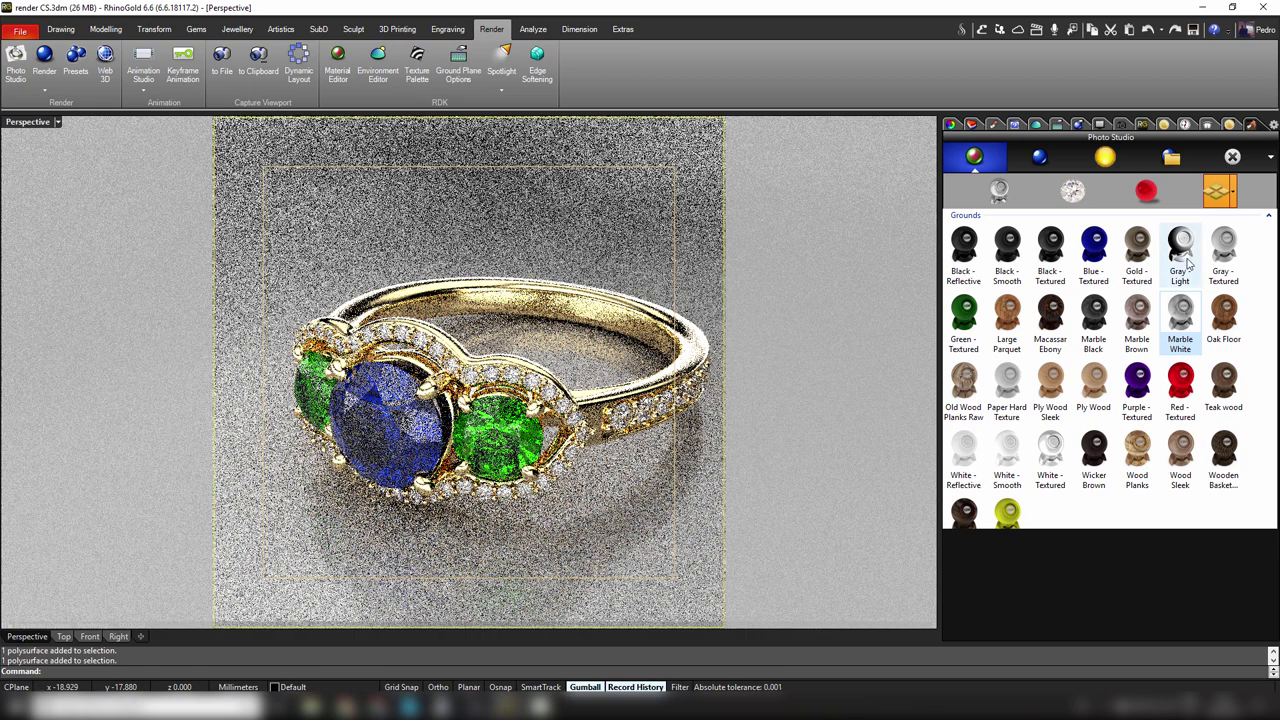
click(1215, 200)
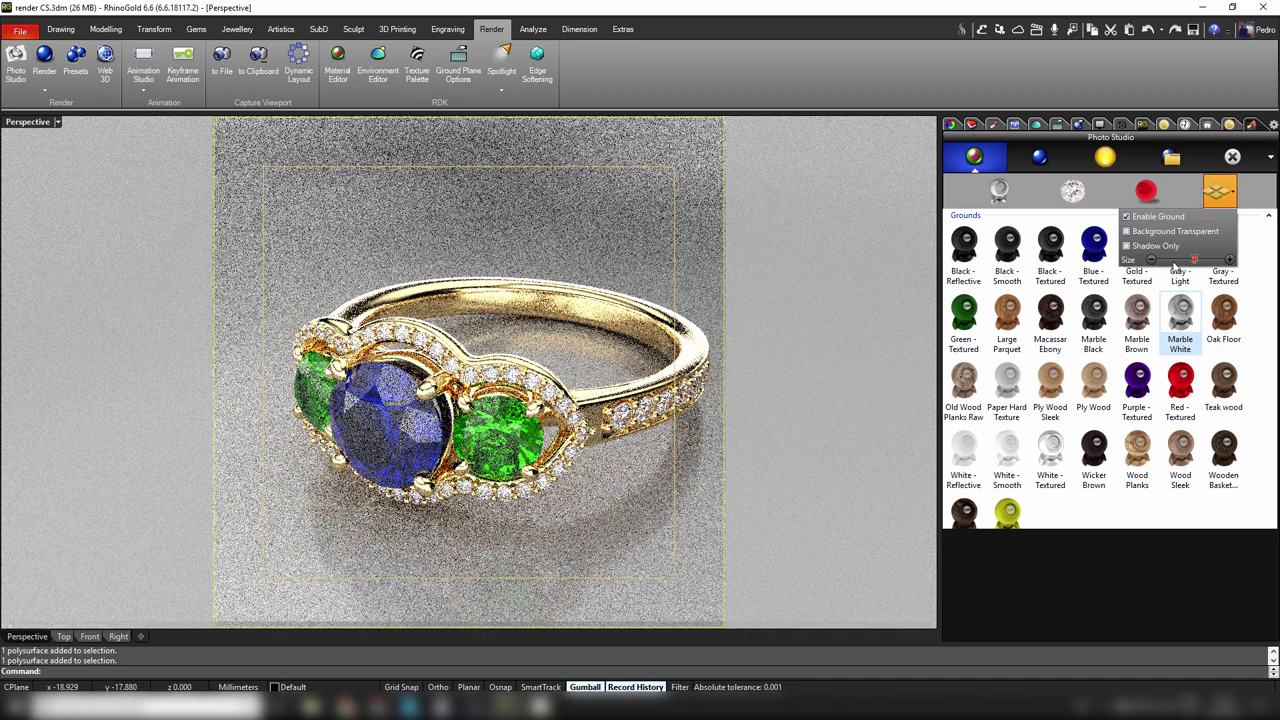
click(1152, 261)
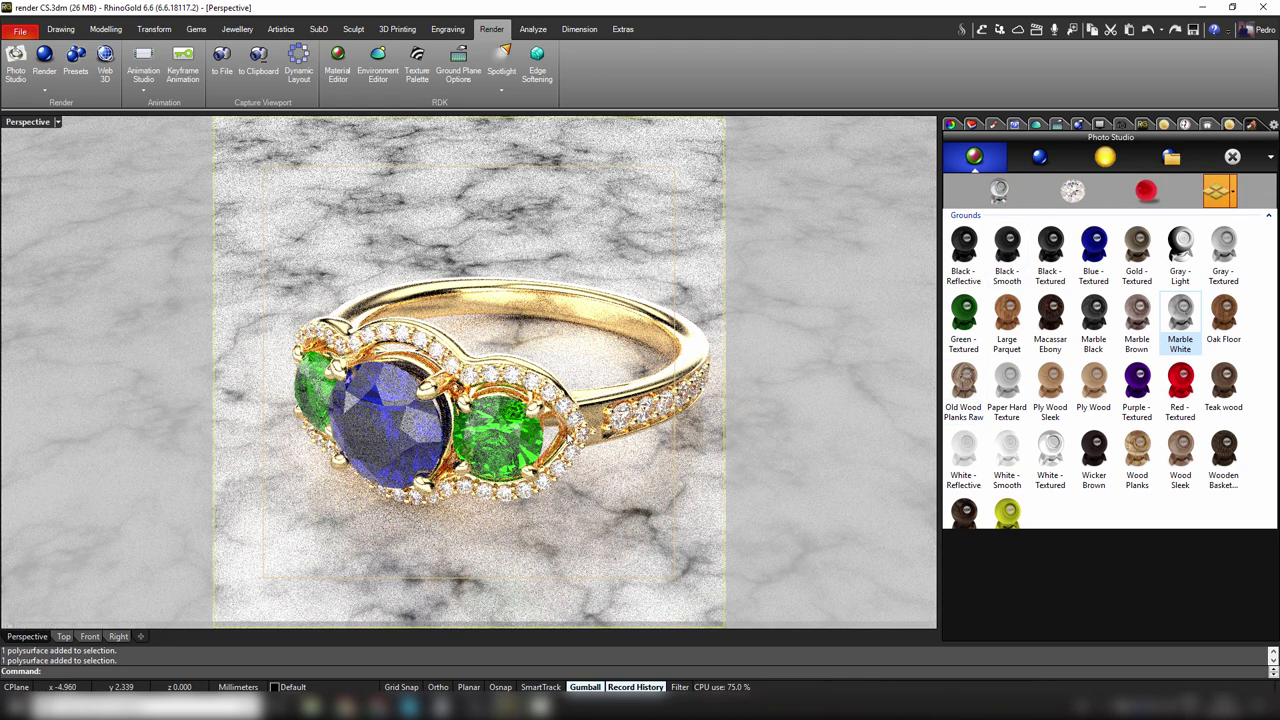
Step: Try 1920x1080, 512x512 and 640x480 output resolutions, settling on 1280x720
click(1039, 157)
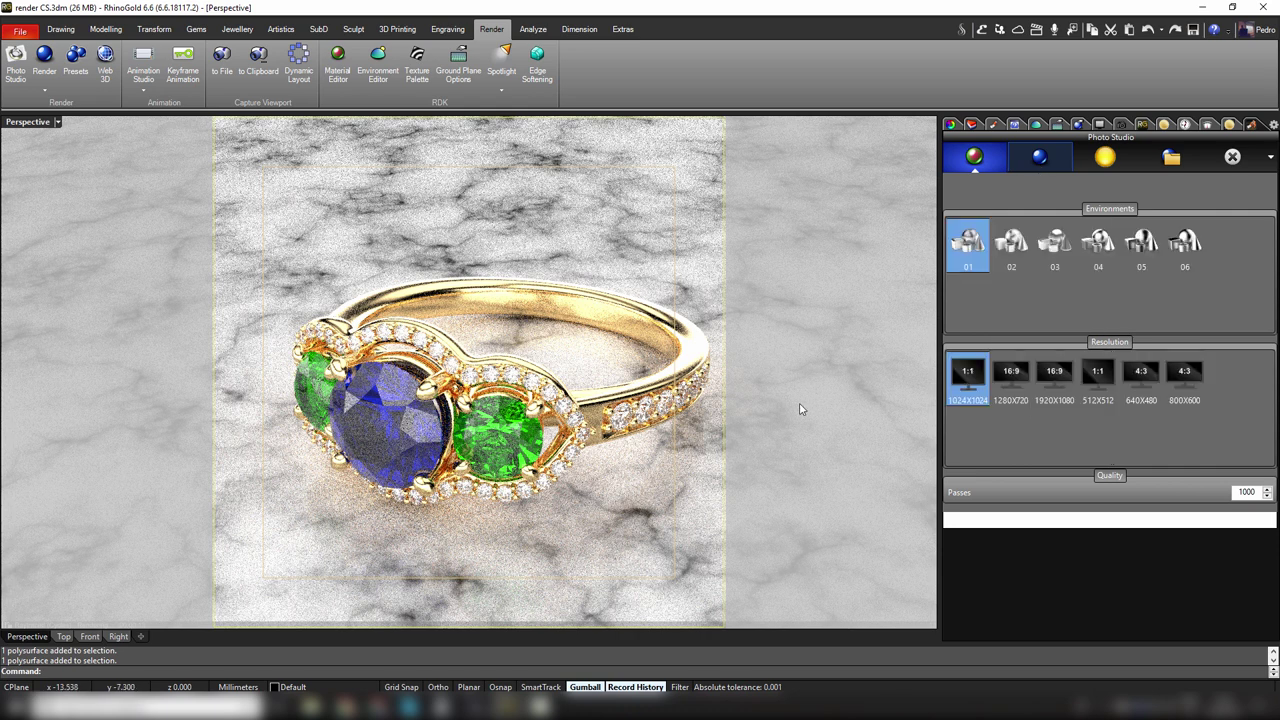
click(1055, 377)
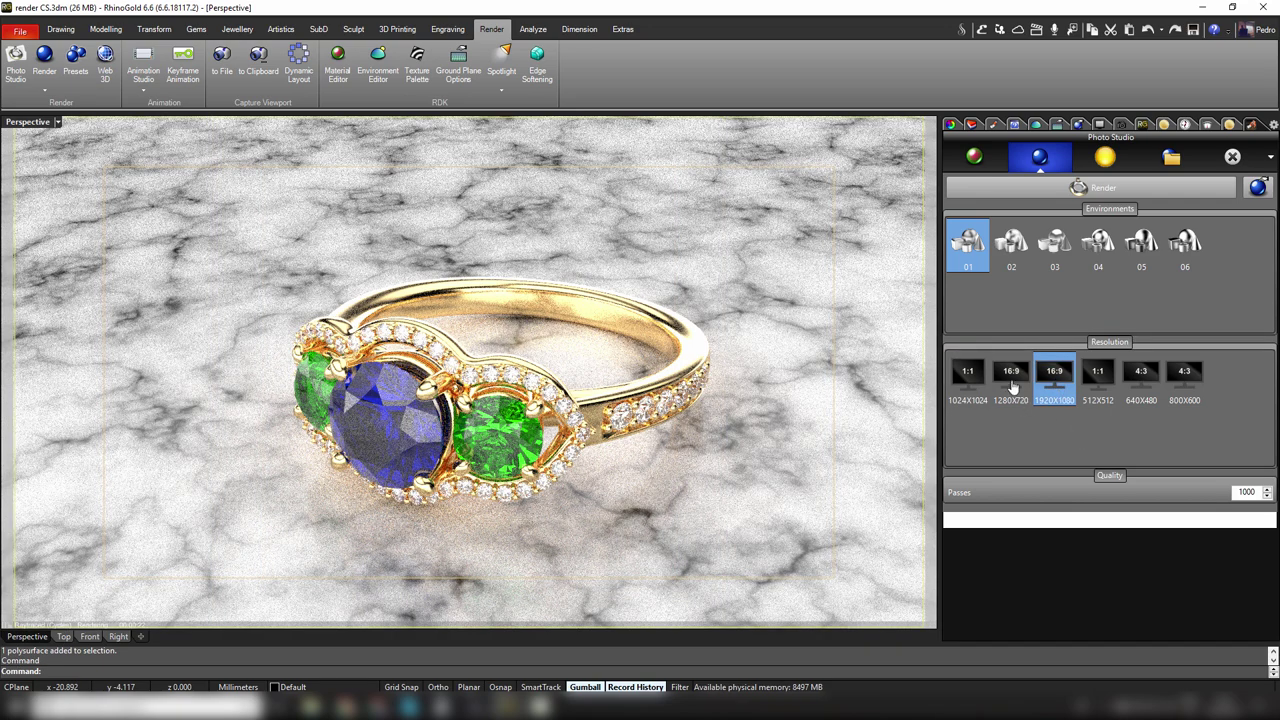
click(1097, 378)
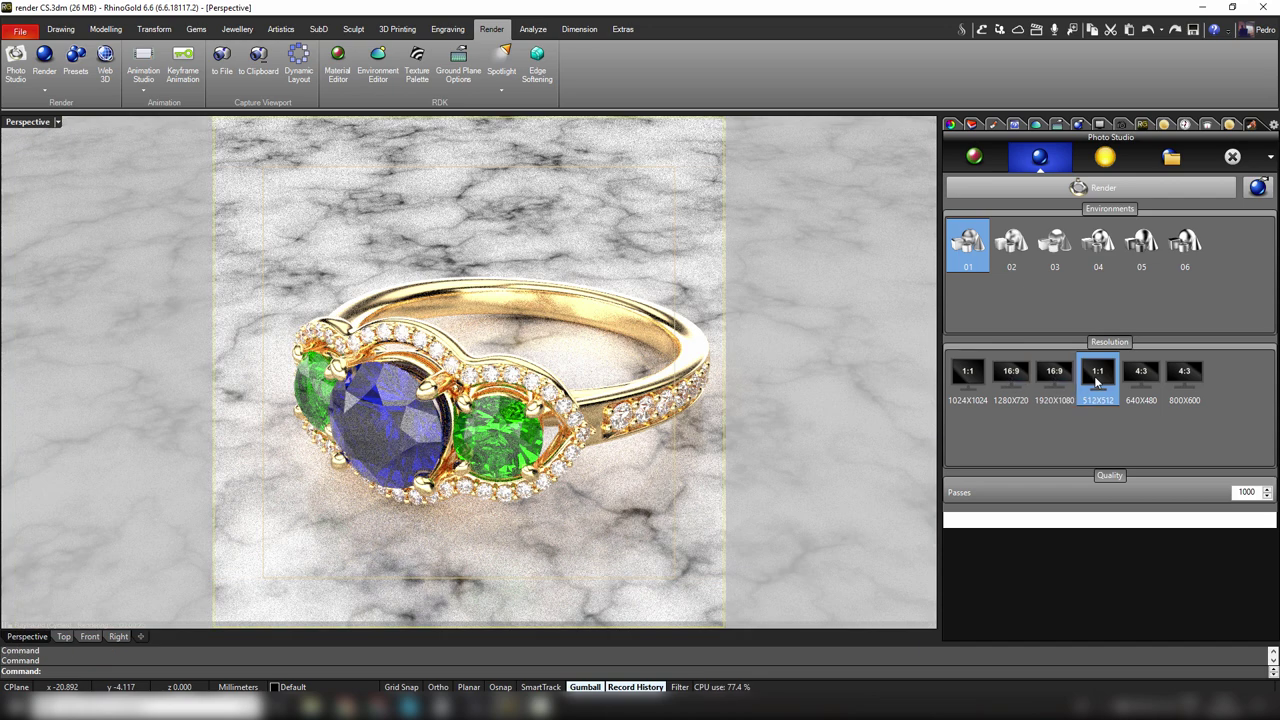
click(1140, 387)
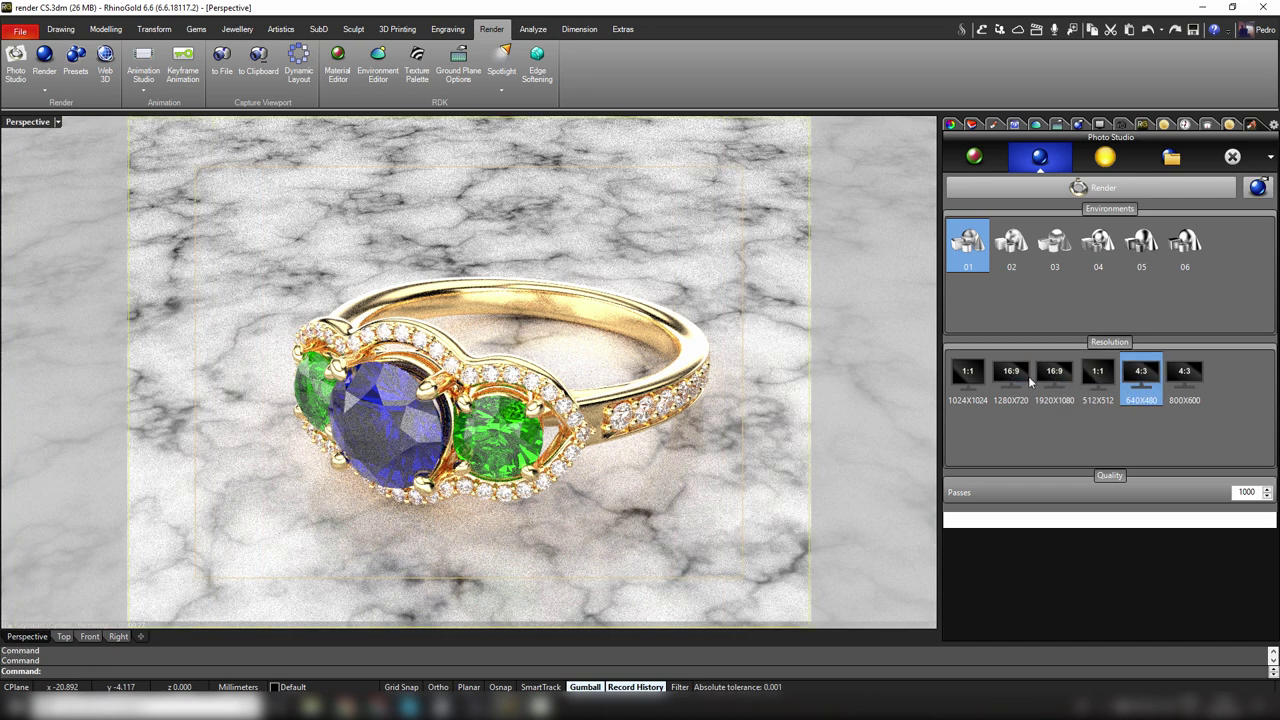
click(1028, 378)
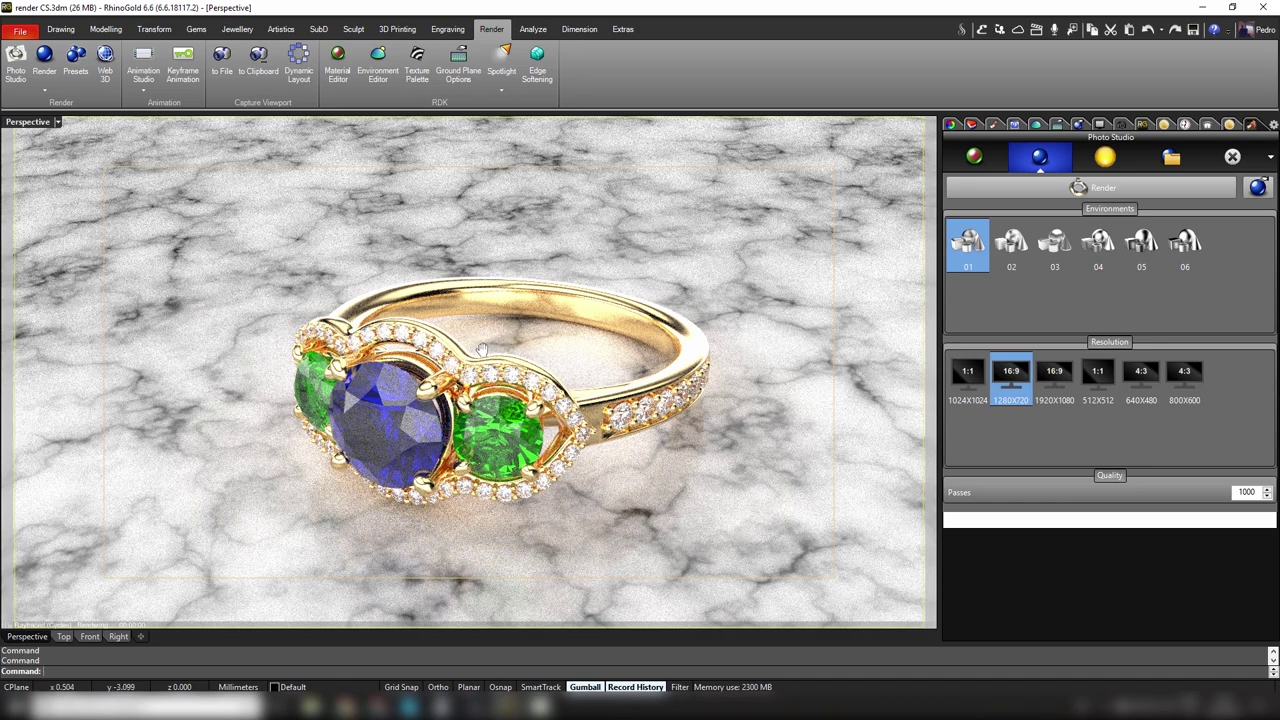
Step: Orbit and pan to centre the ring in the 16:9 frame from a slightly higher angle
right_drag(500, 362, 600, 398)
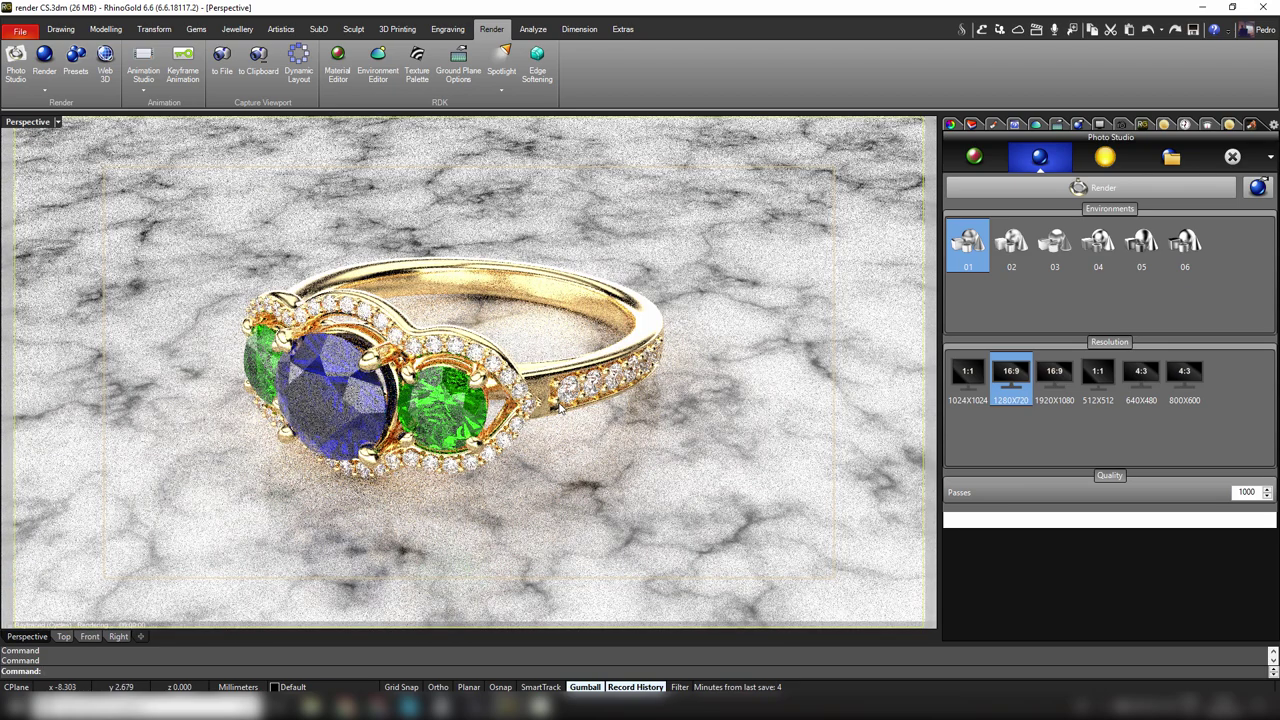
right_drag(558, 440, 497, 452)
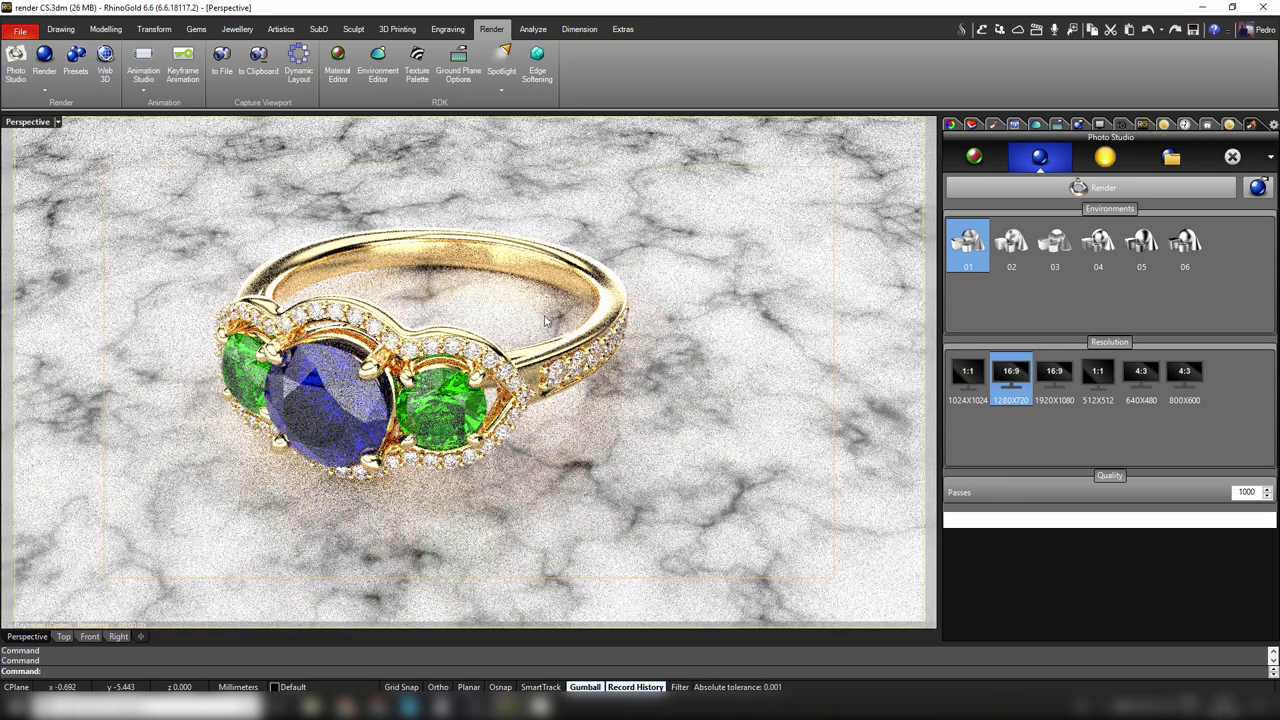
right_drag(551, 327, 610, 335)
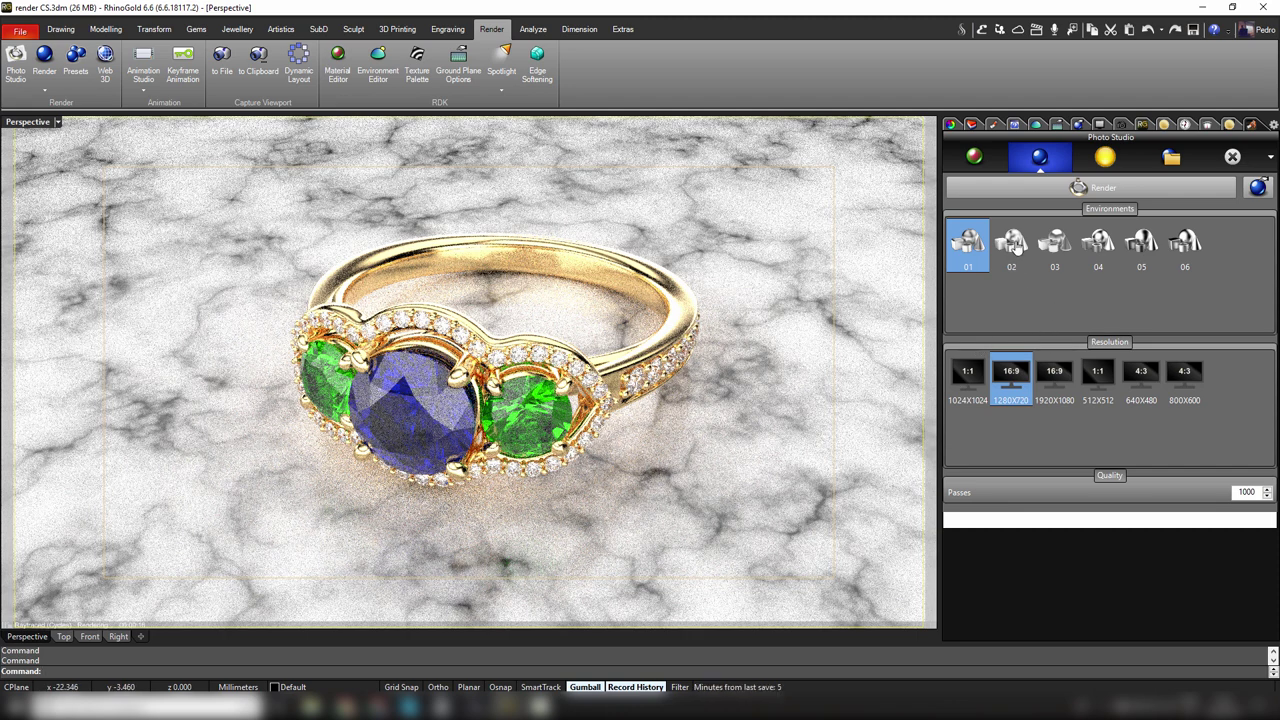
Step: Preview lighting environments 02 through 06, then settle on environment preset 01
click(1015, 246)
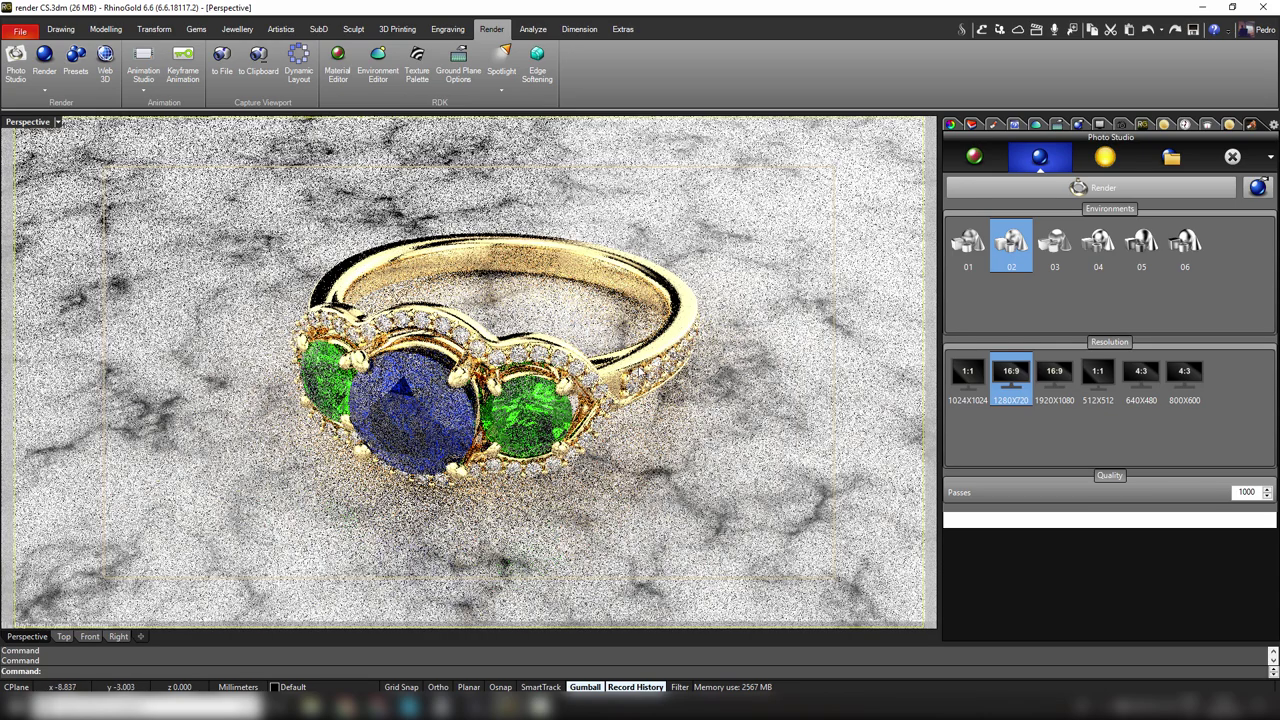
click(1062, 248)
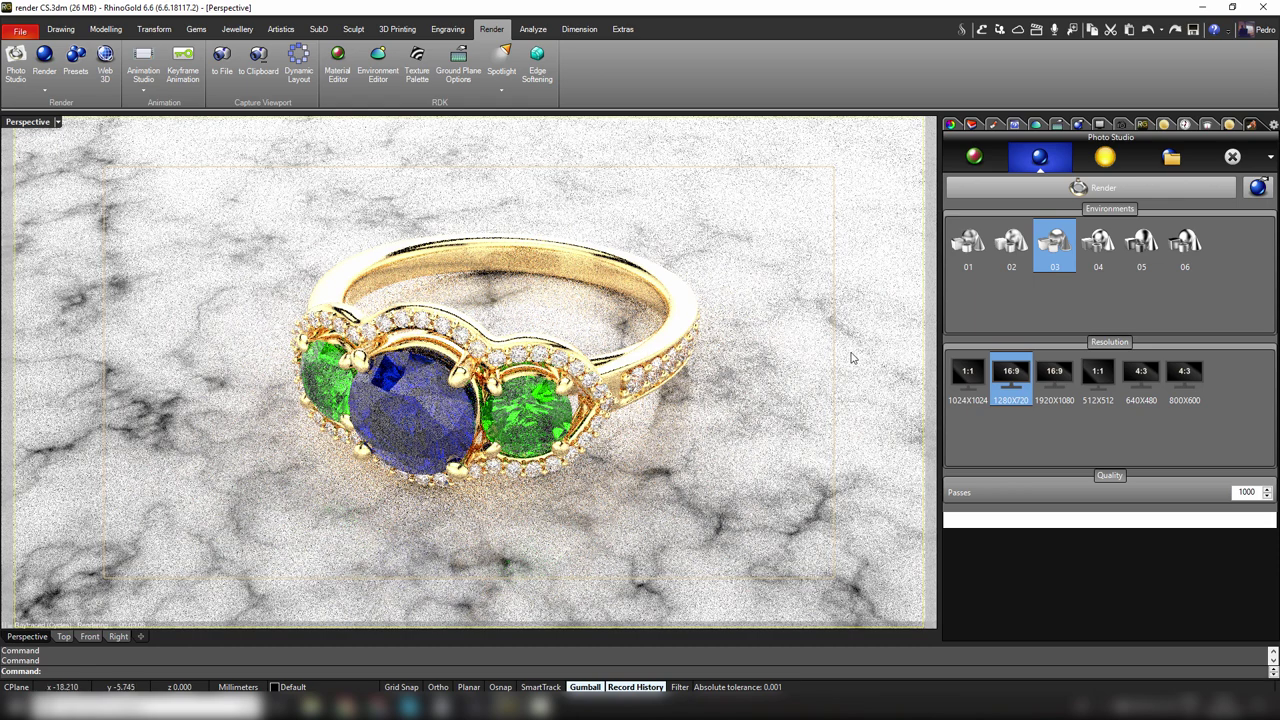
click(1100, 246)
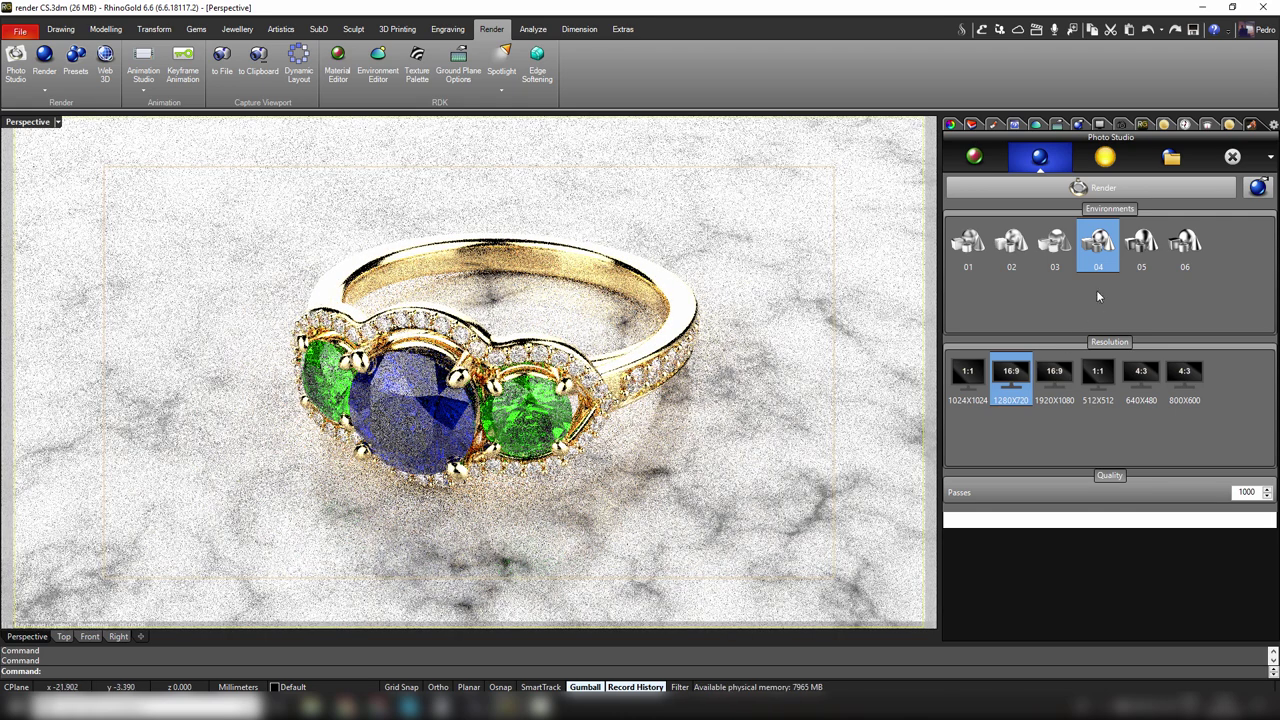
click(1141, 245)
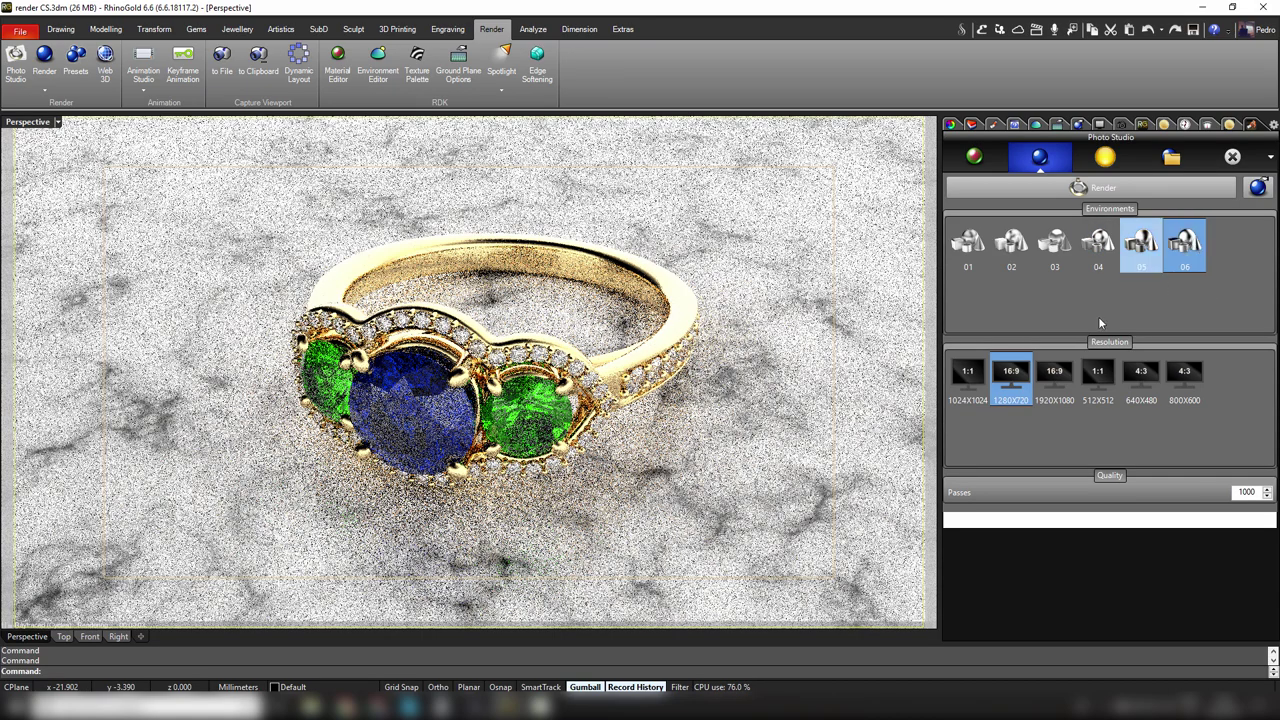
click(1186, 245)
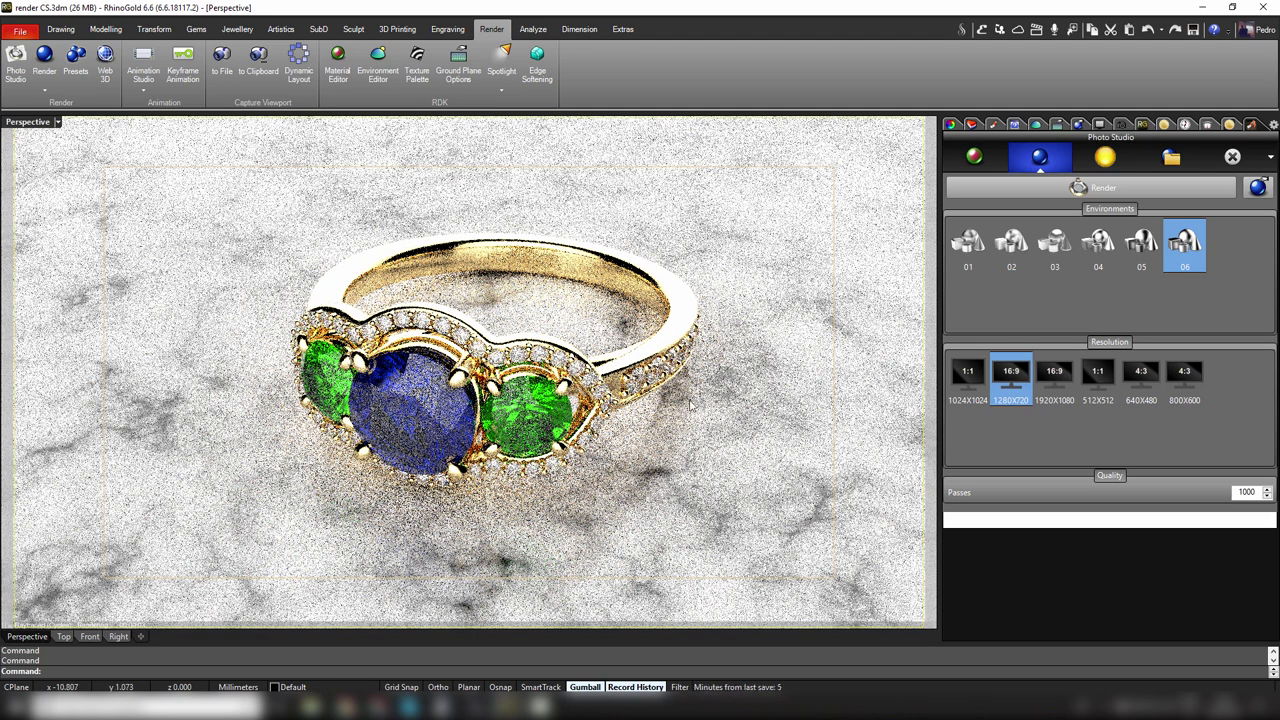
click(978, 241)
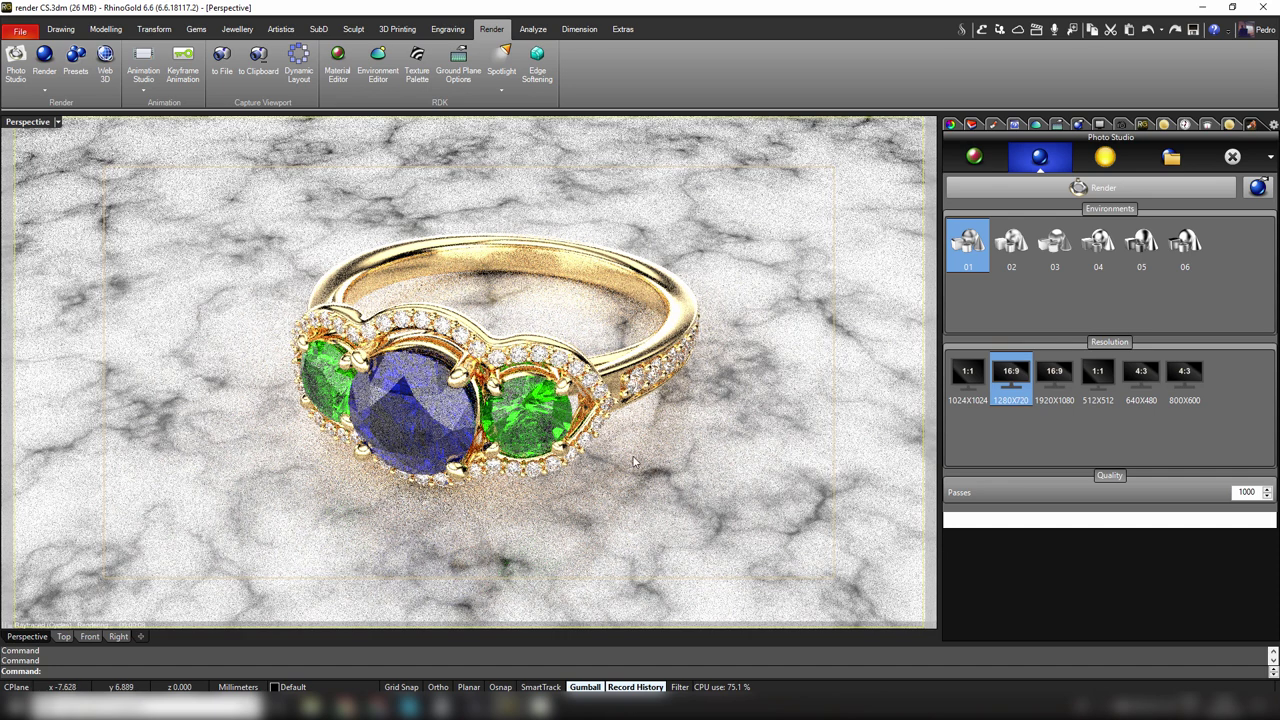
Step: Set the render quality to 1000 passes and choose the 1920X1080 resolution preset
double_click(1237, 491)
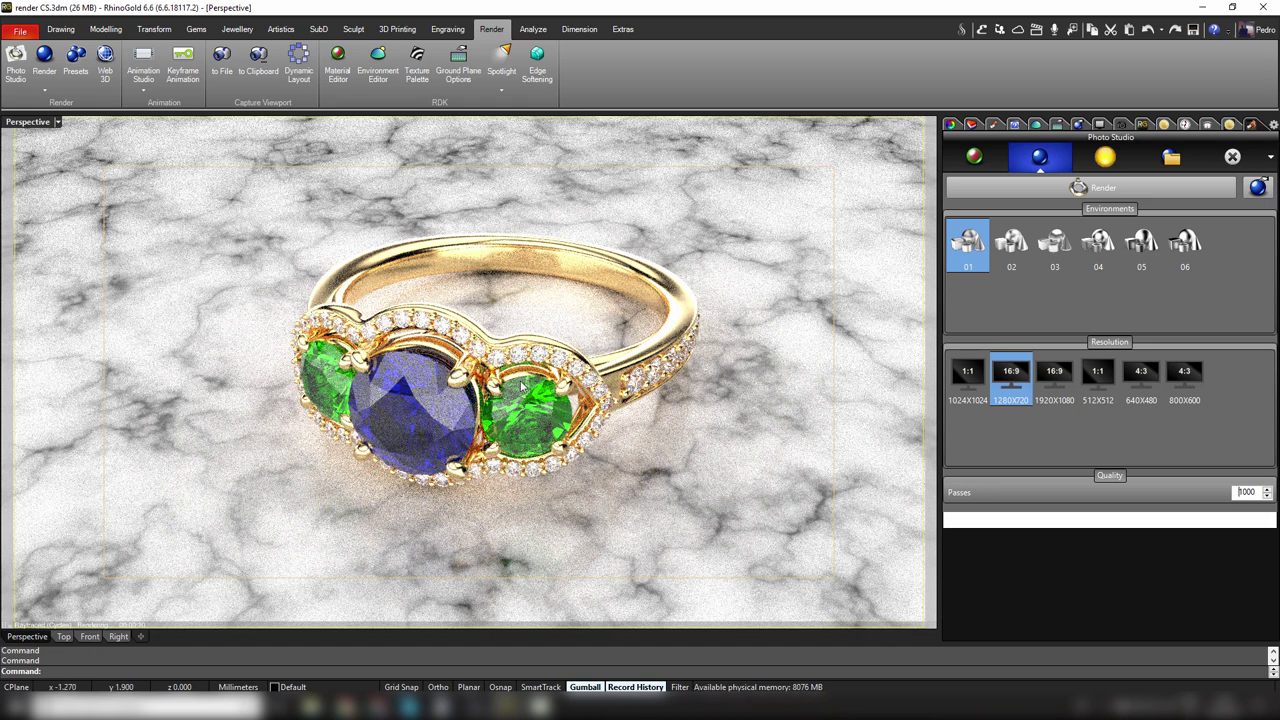
click(1048, 378)
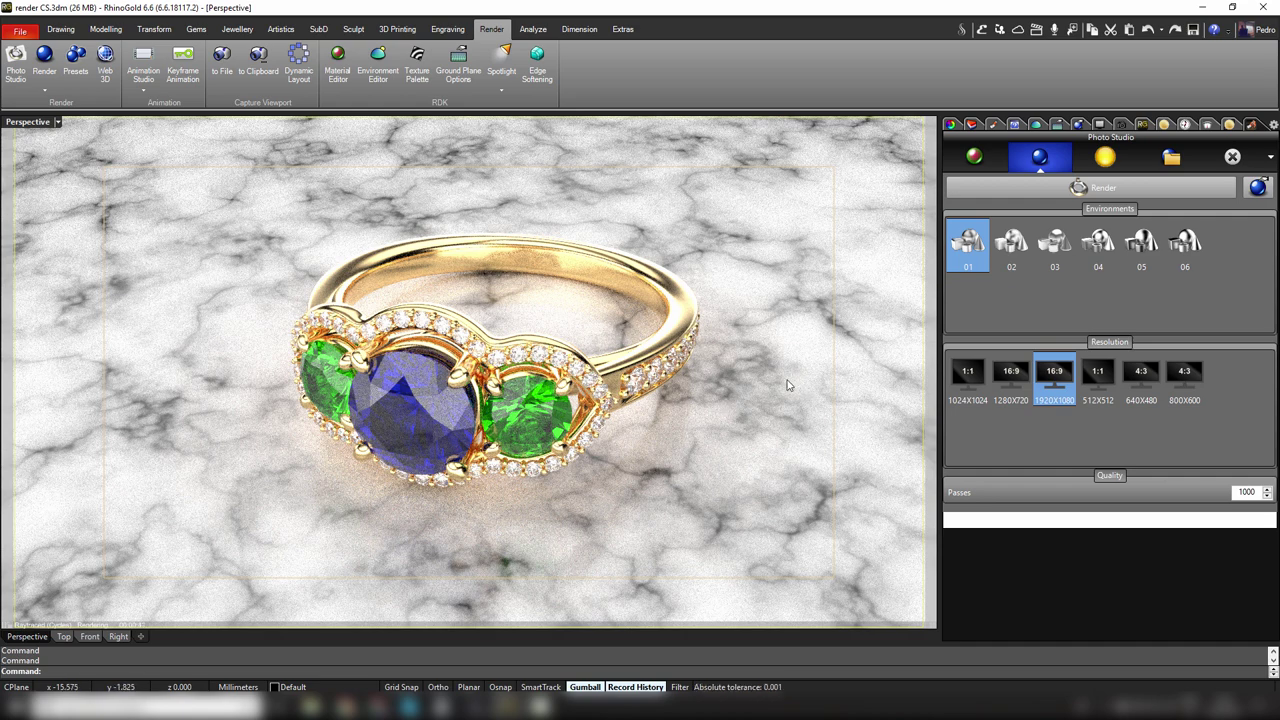
Step: Enable the sun light, test several sun directions and elevations for the ring's shadows, then disable it
click(1104, 158)
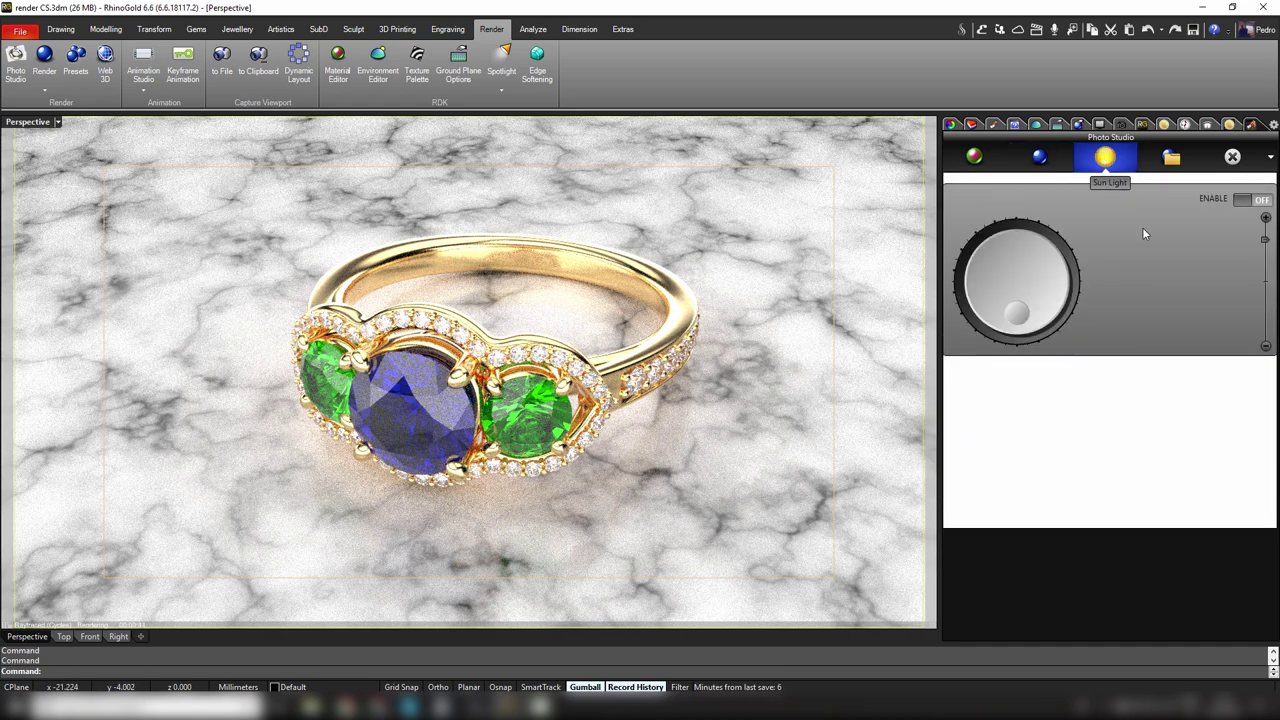
click(1258, 203)
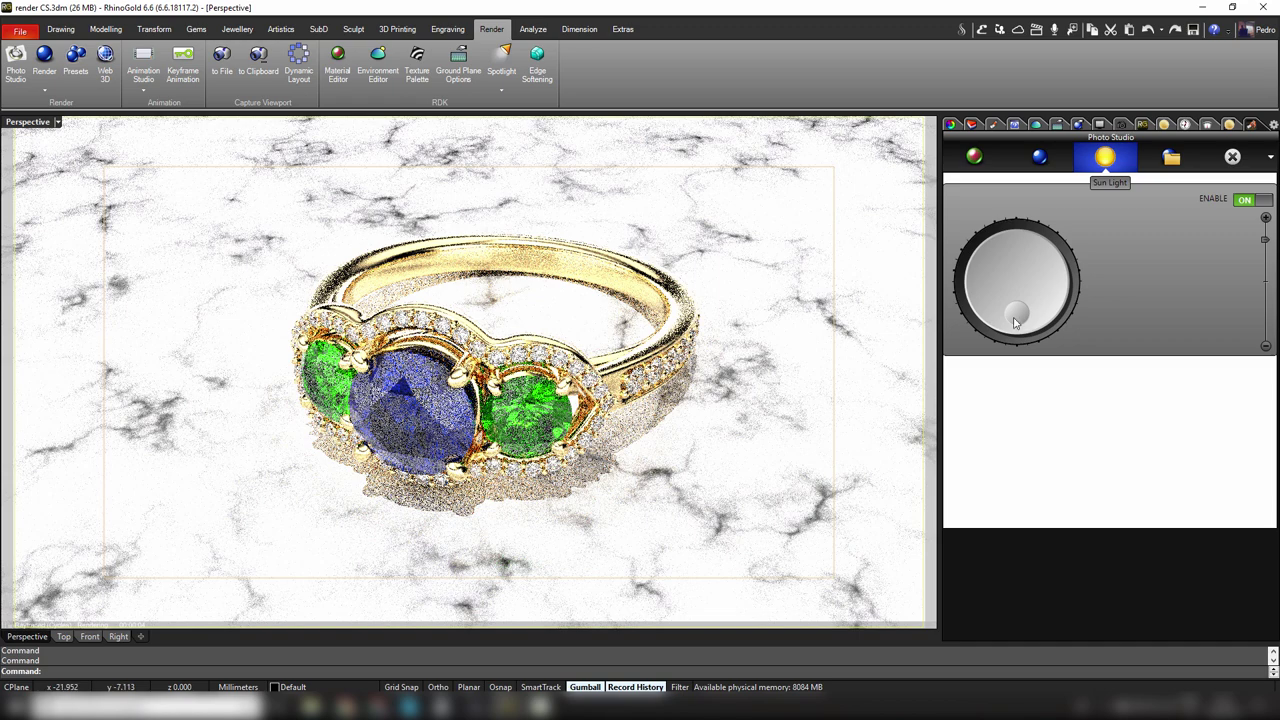
drag(1016, 314, 1035, 259)
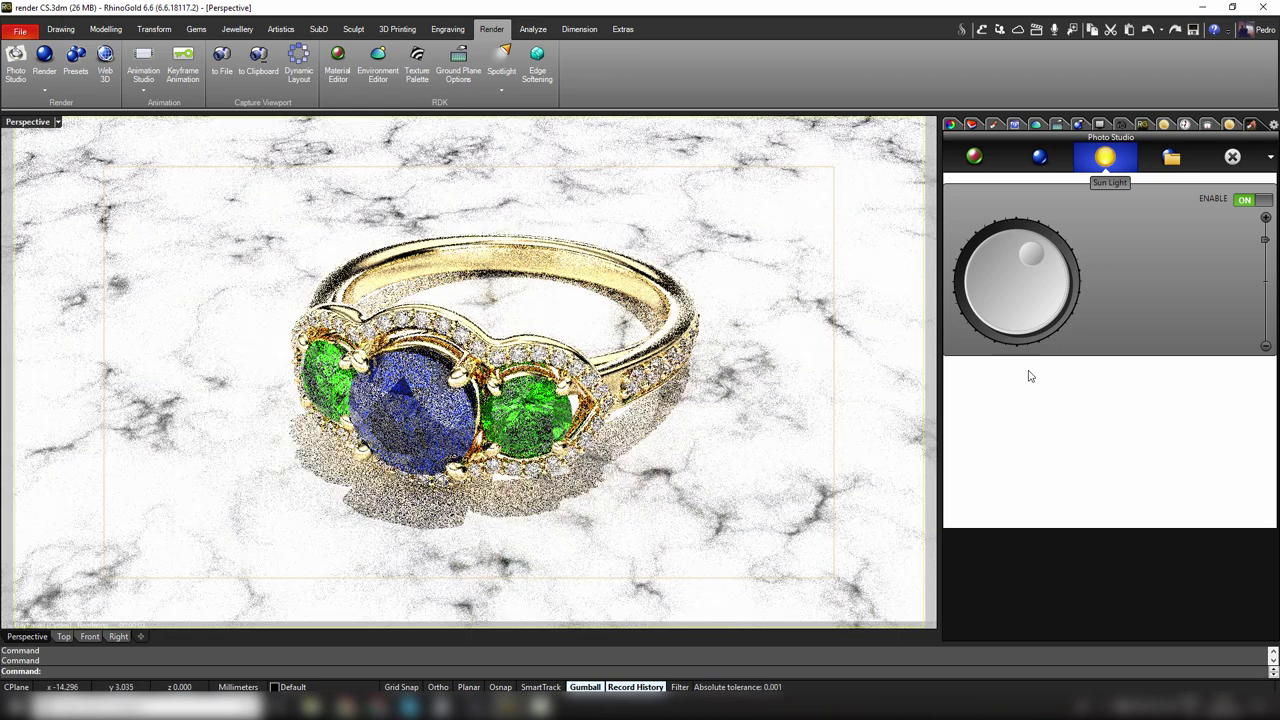
drag(1265, 240, 1265, 262)
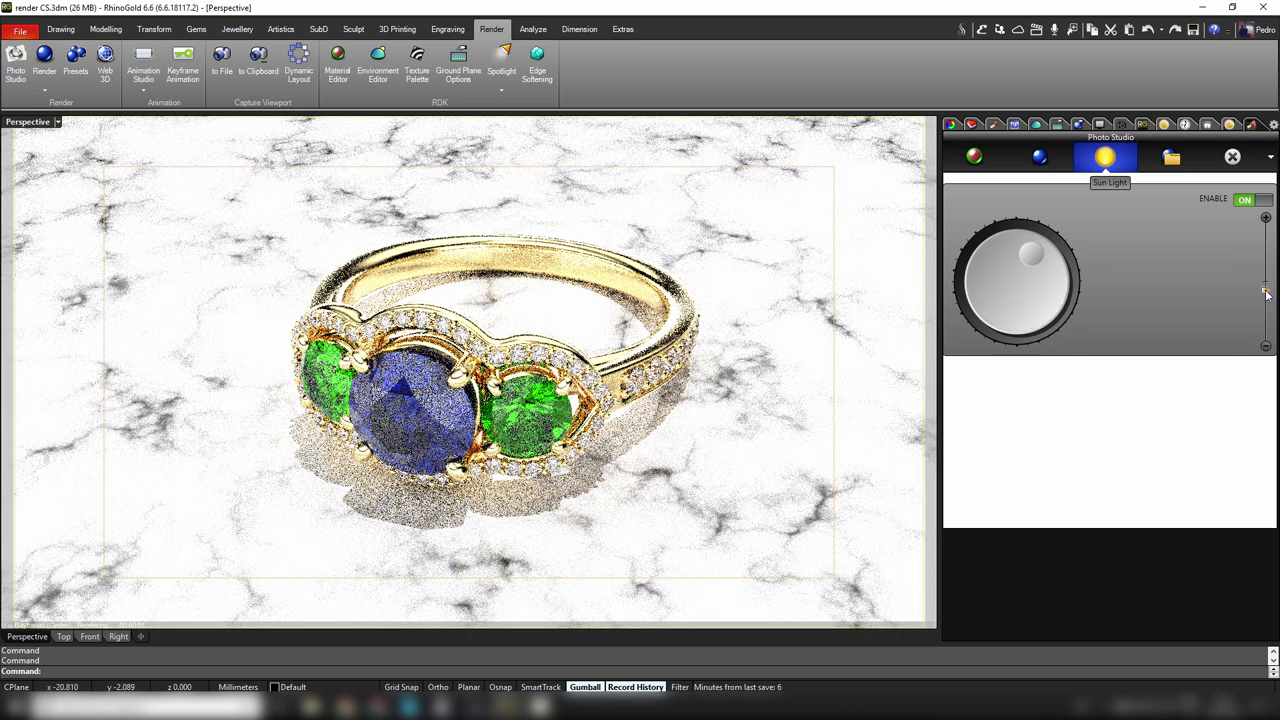
drag(1266, 292, 1265, 291)
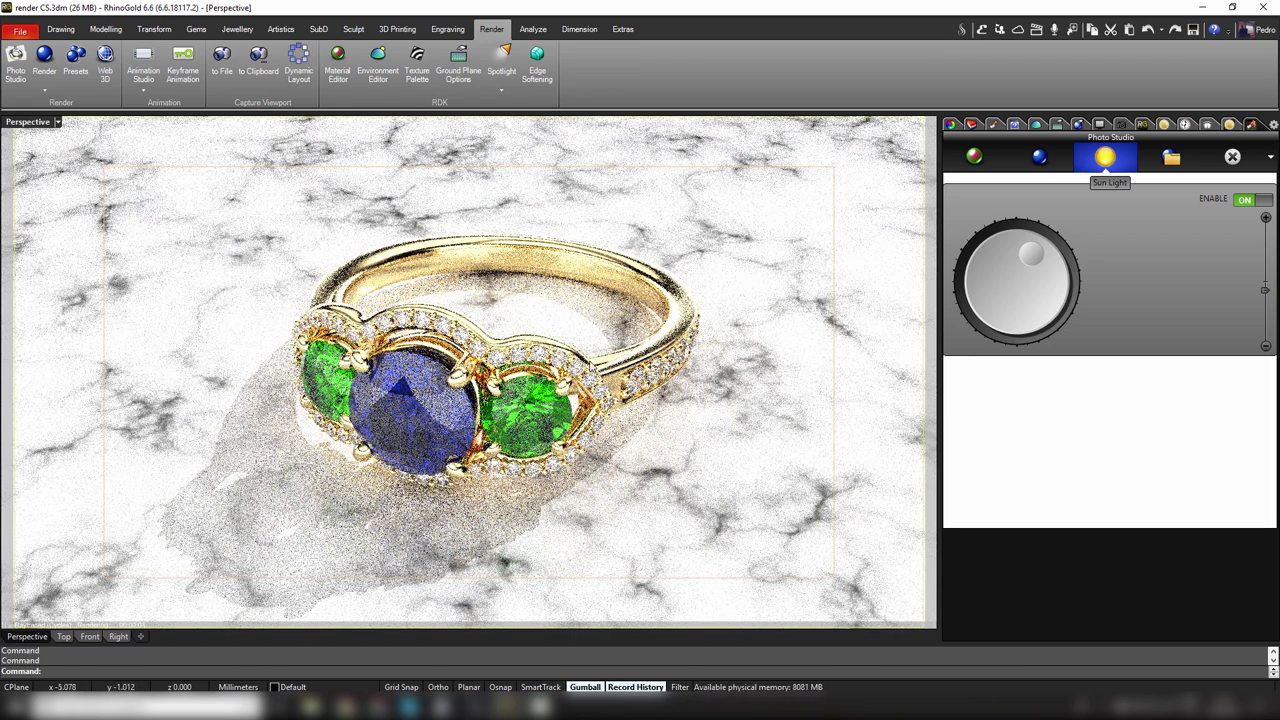
drag(1030, 256, 974, 302)
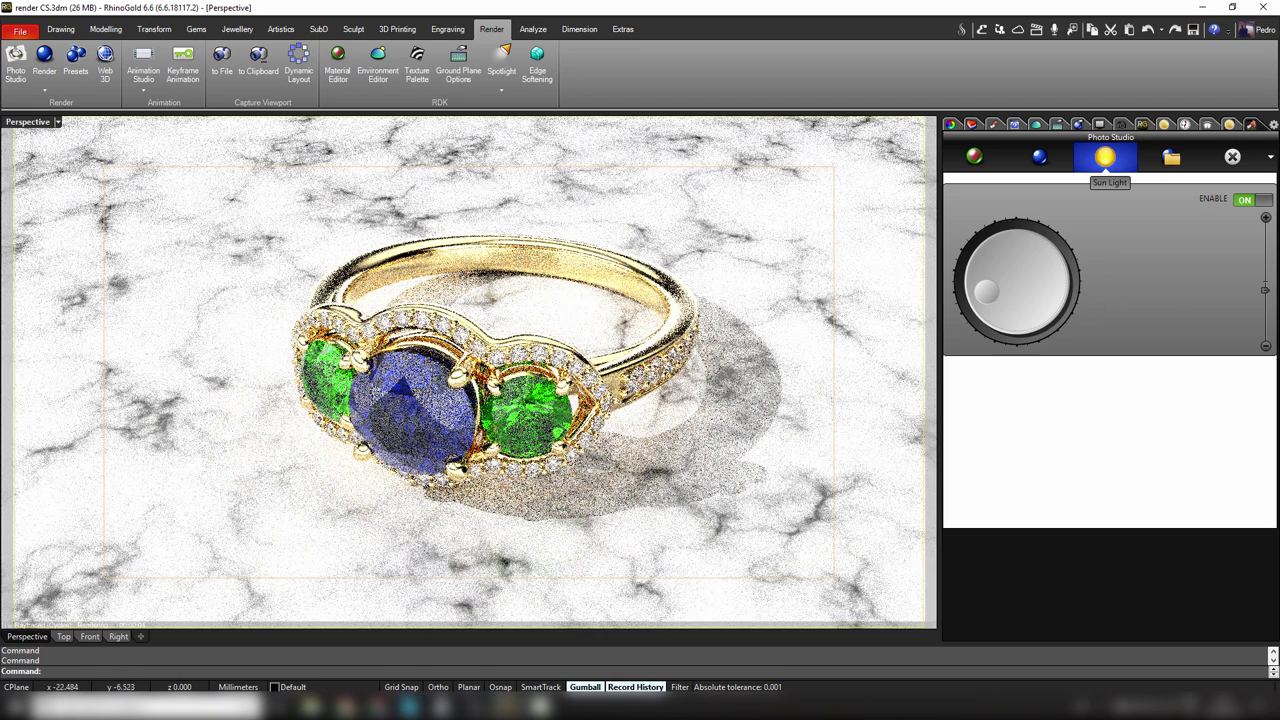
drag(1265, 295, 1268, 248)
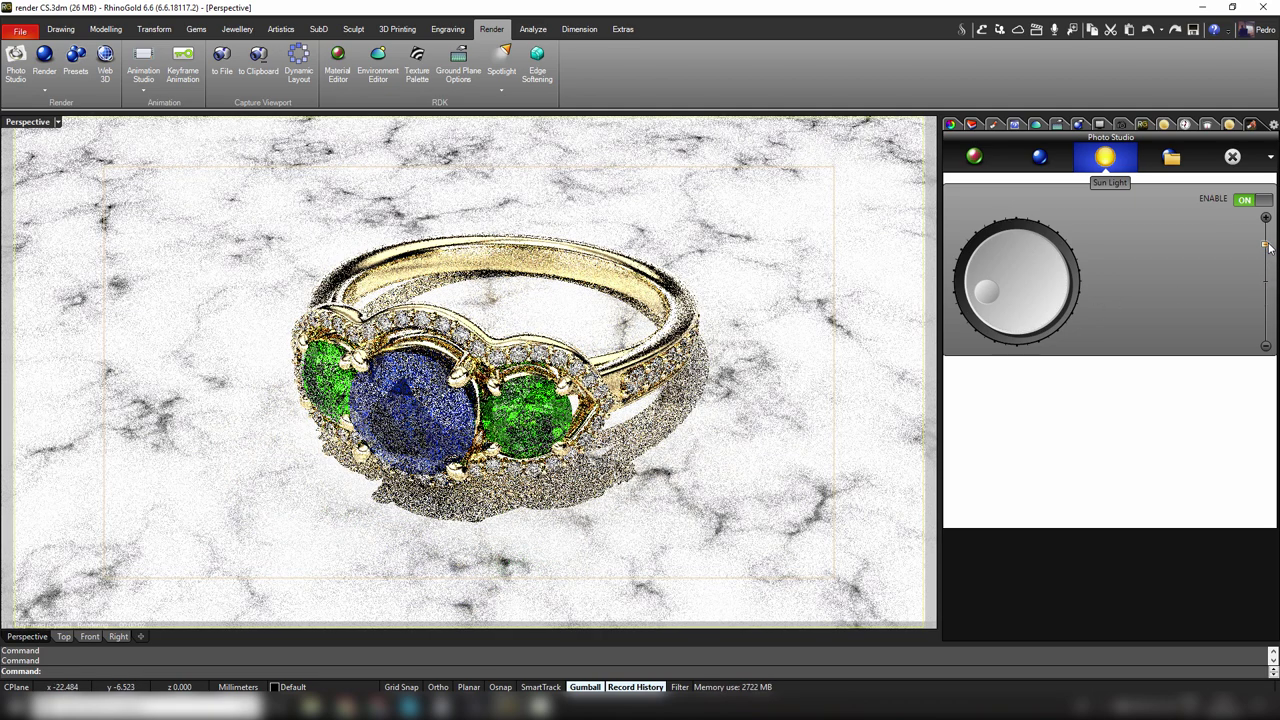
click(1245, 203)
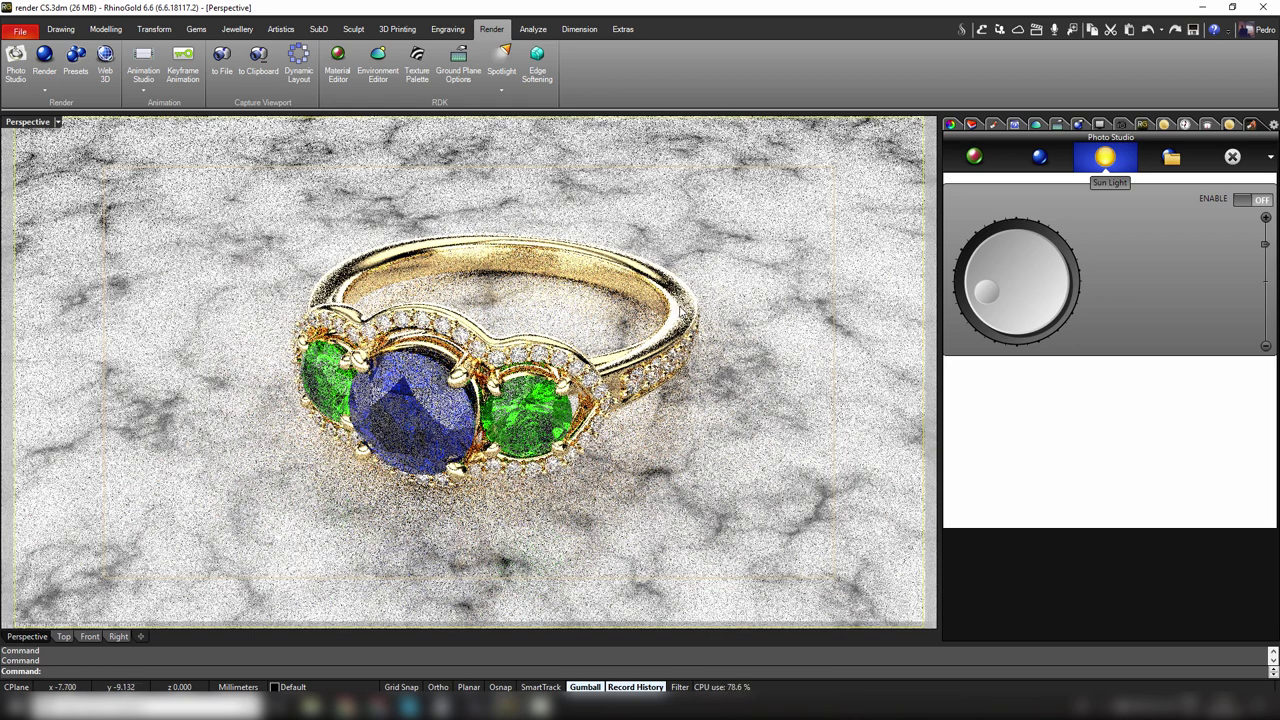
Step: Check the render output options, then return to the environment and resolution settings
mouse_move(890, 207)
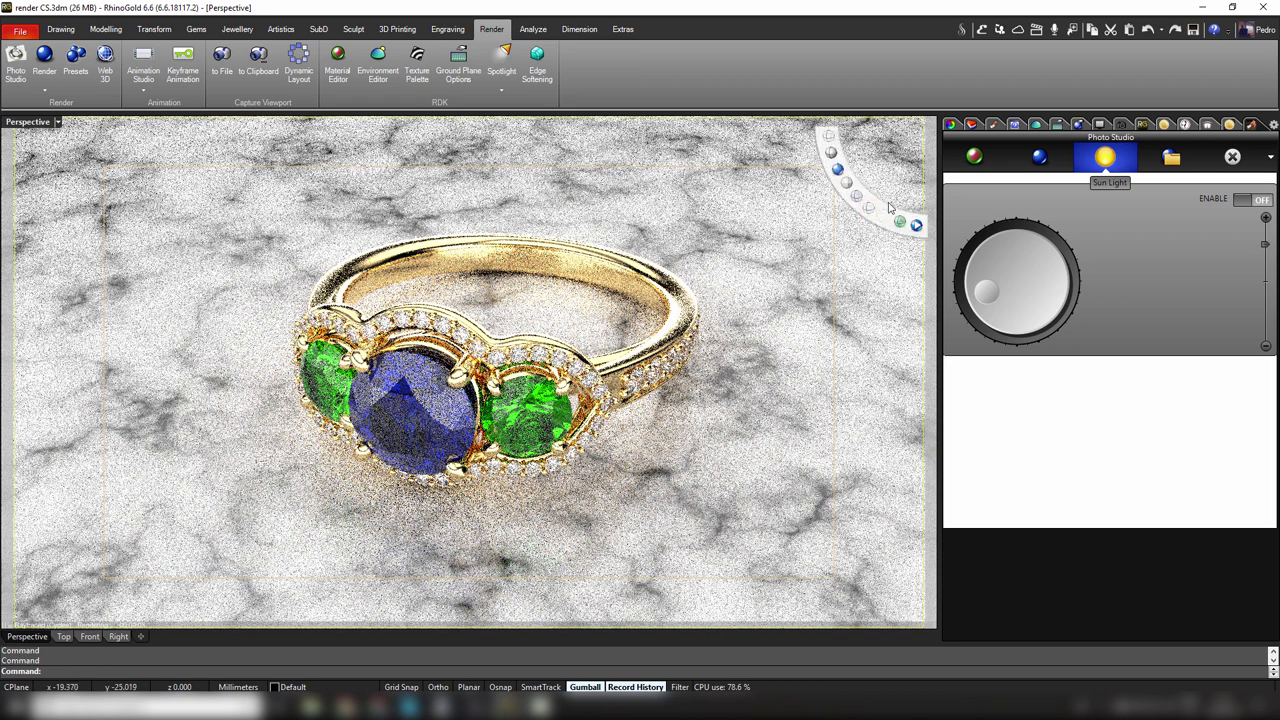
click(1171, 157)
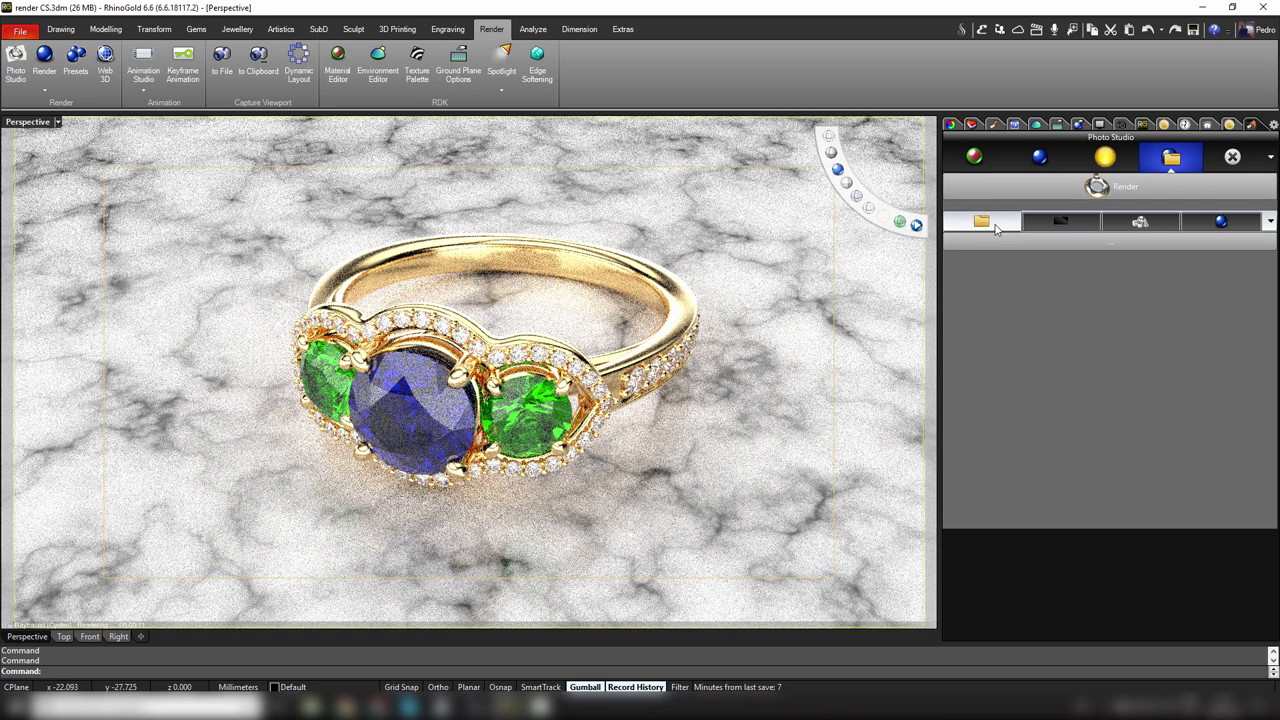
click(1055, 160)
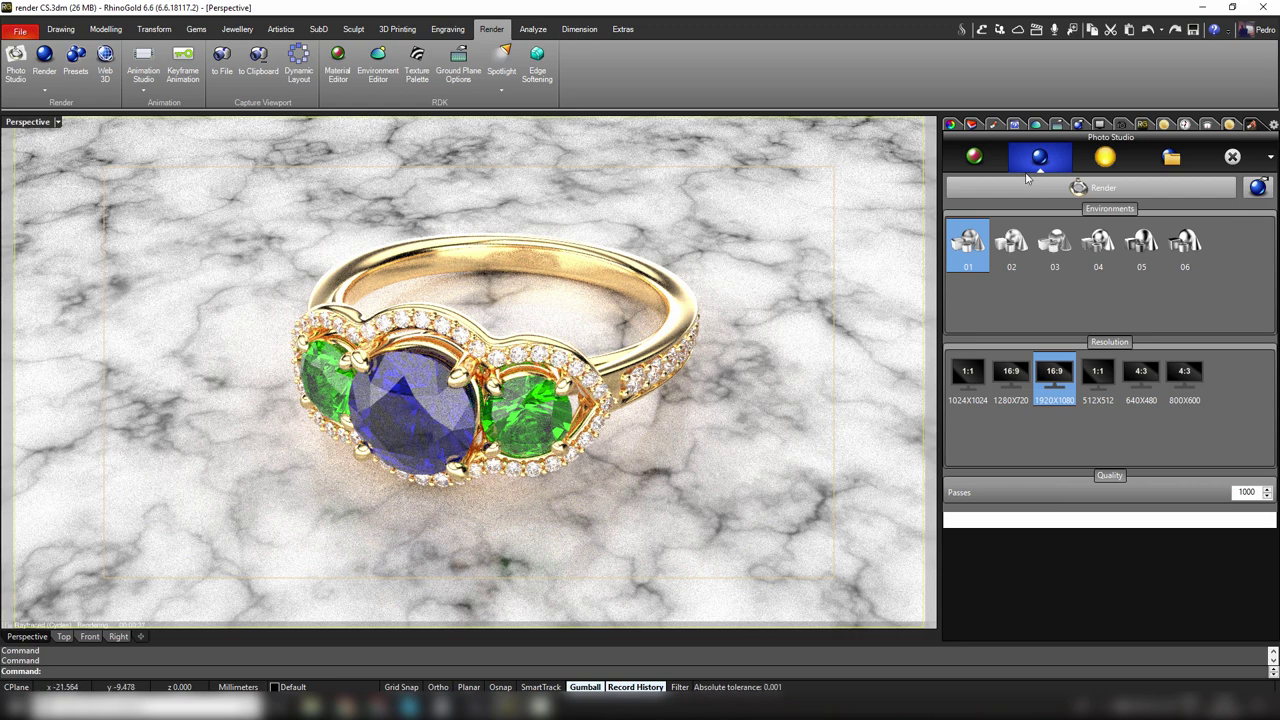
Step: Select the Sapphire material for editing and set the Perspective view to Raytraced display
click(993, 124)
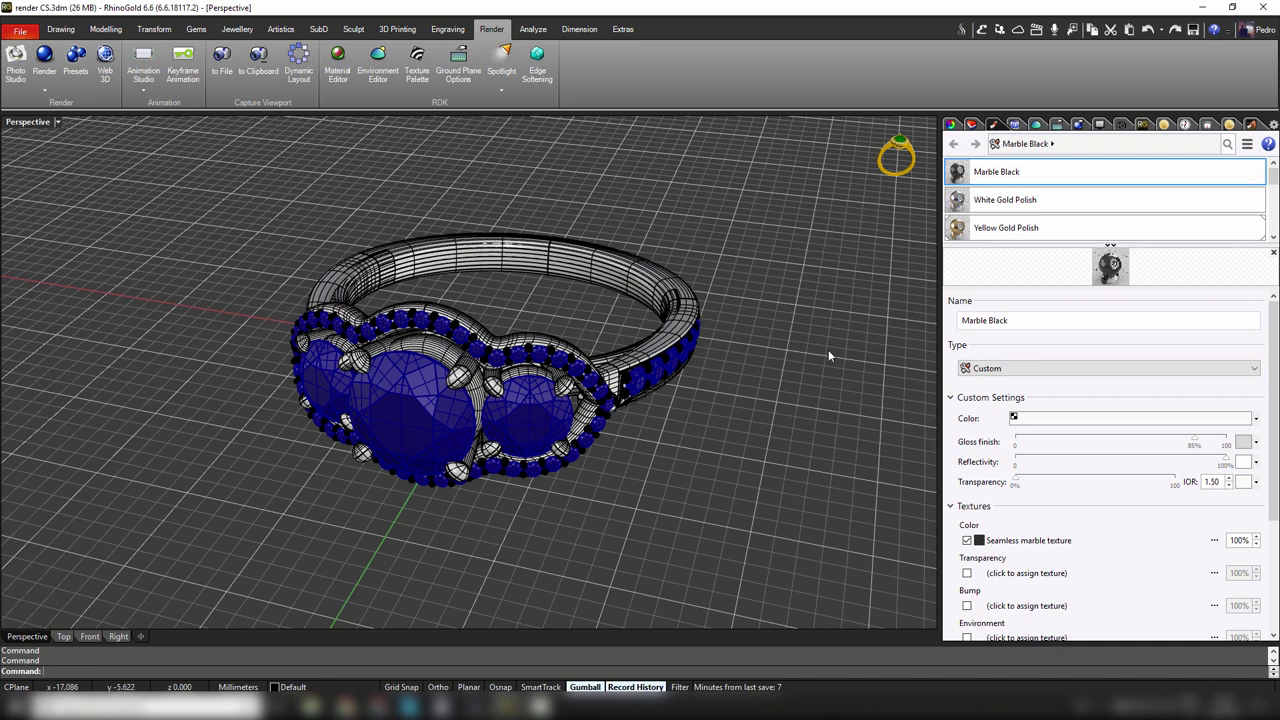
scroll(1120, 194, down, 4)
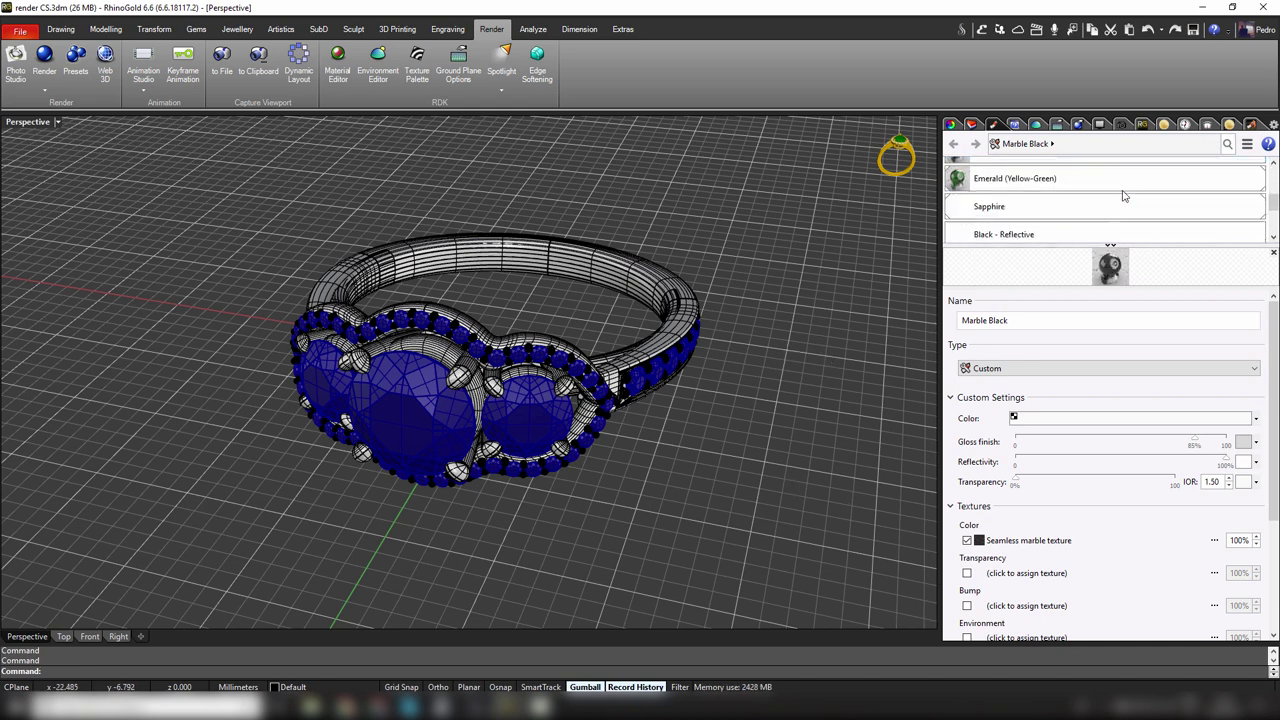
click(1001, 206)
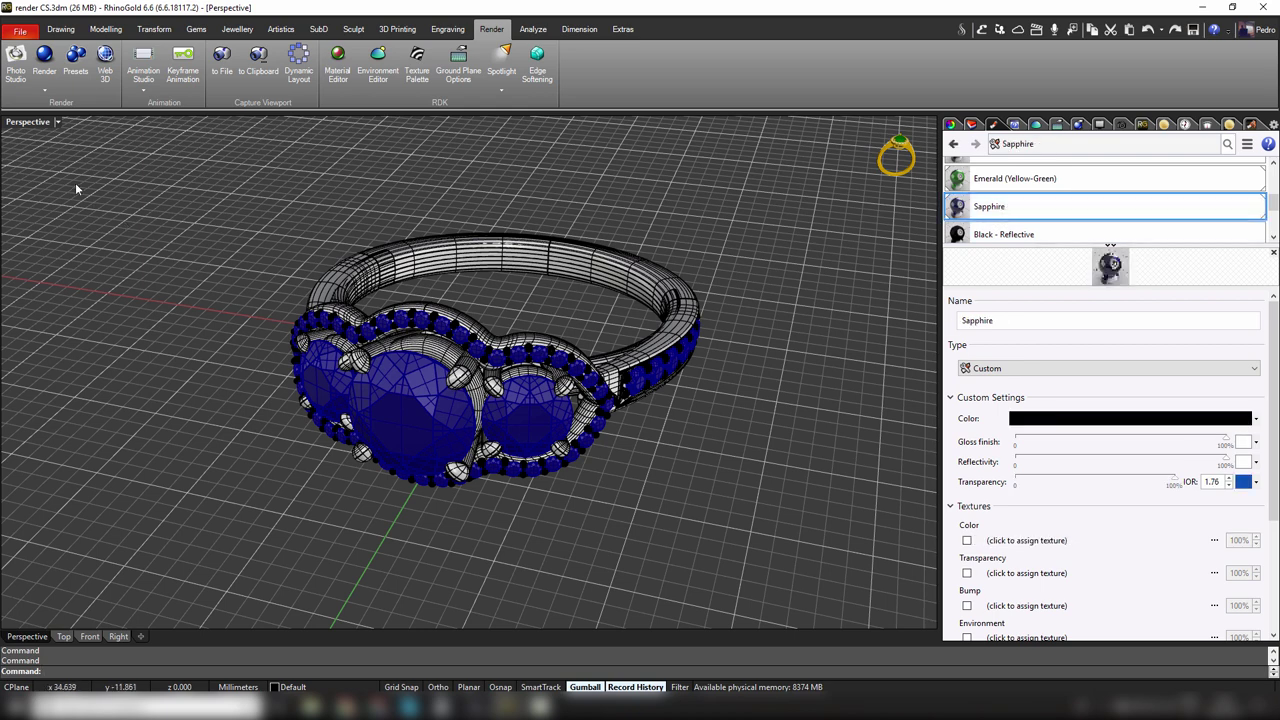
click(36, 124)
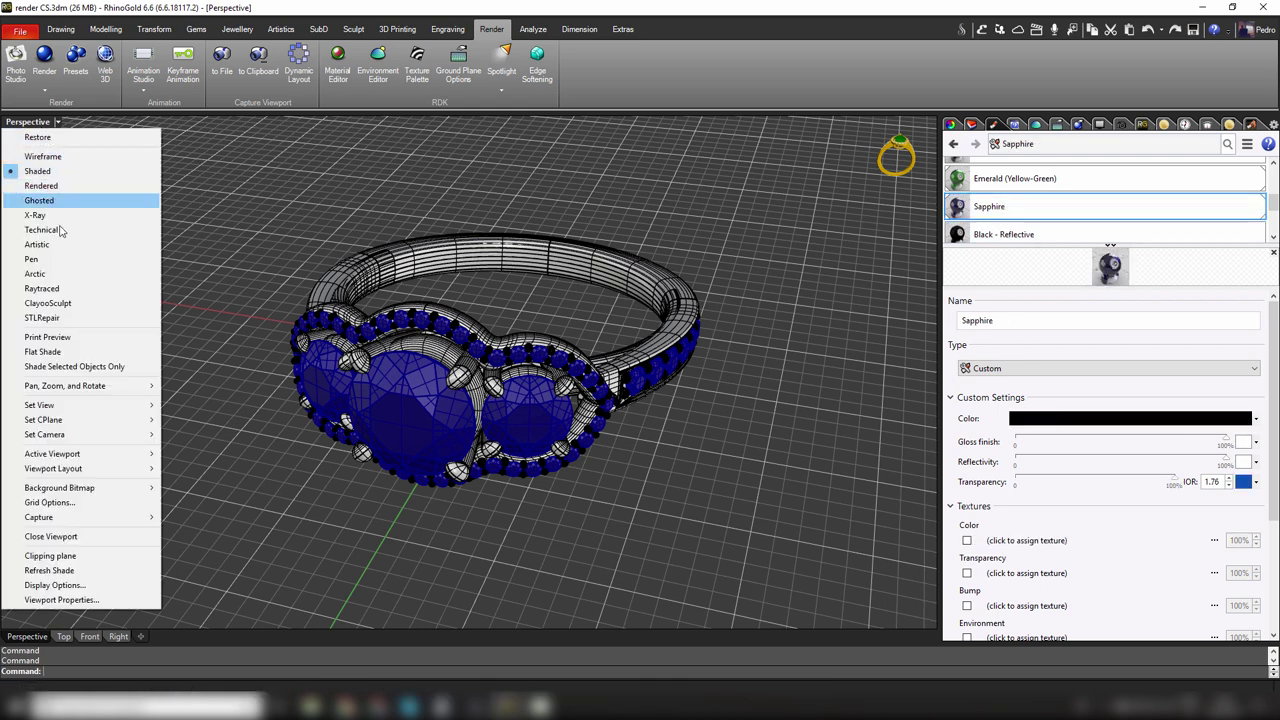
click(68, 288)
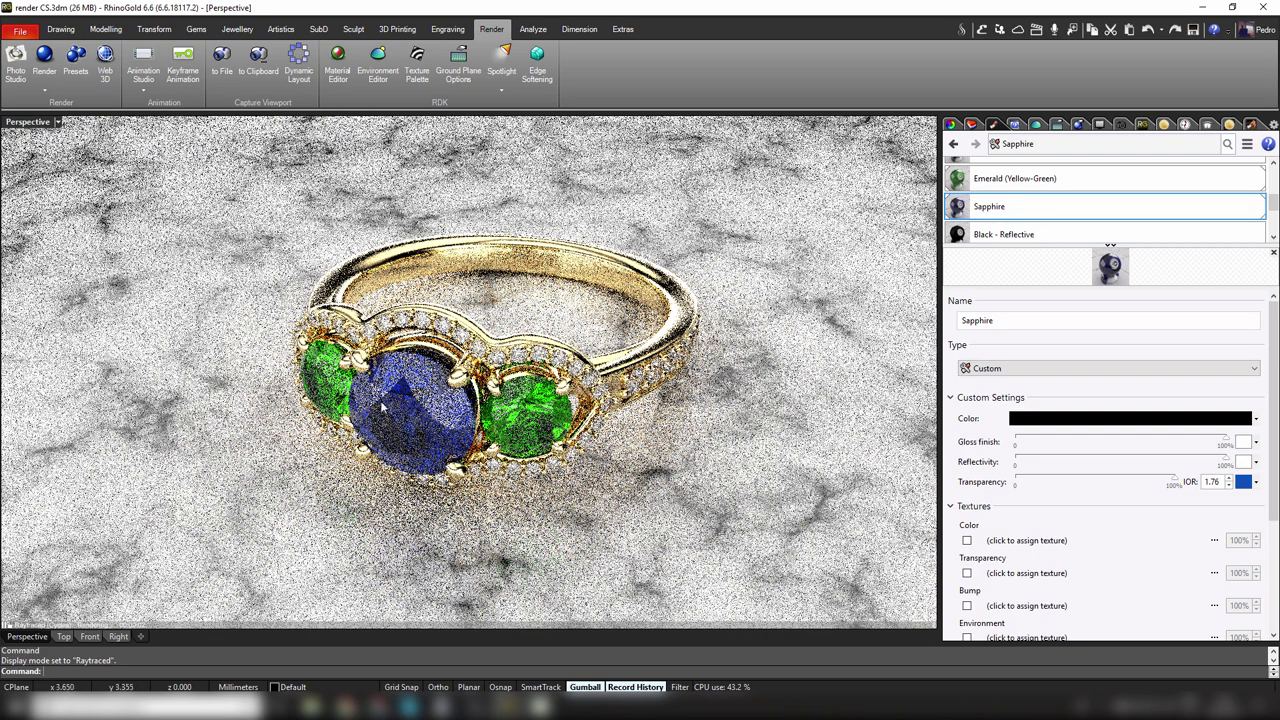
Step: Change the Sapphire transparency colour to a lighter blue (R92 G145 B229) and apply it
click(1244, 483)
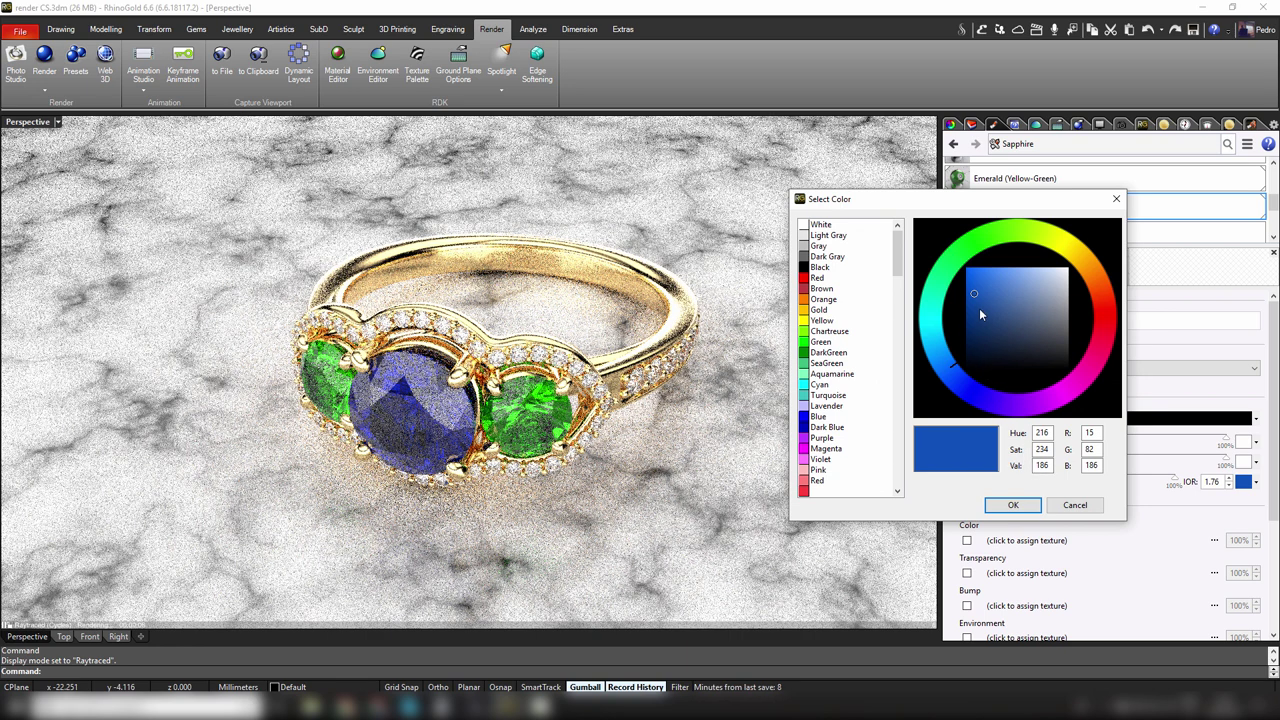
drag(977, 292, 1000, 294)
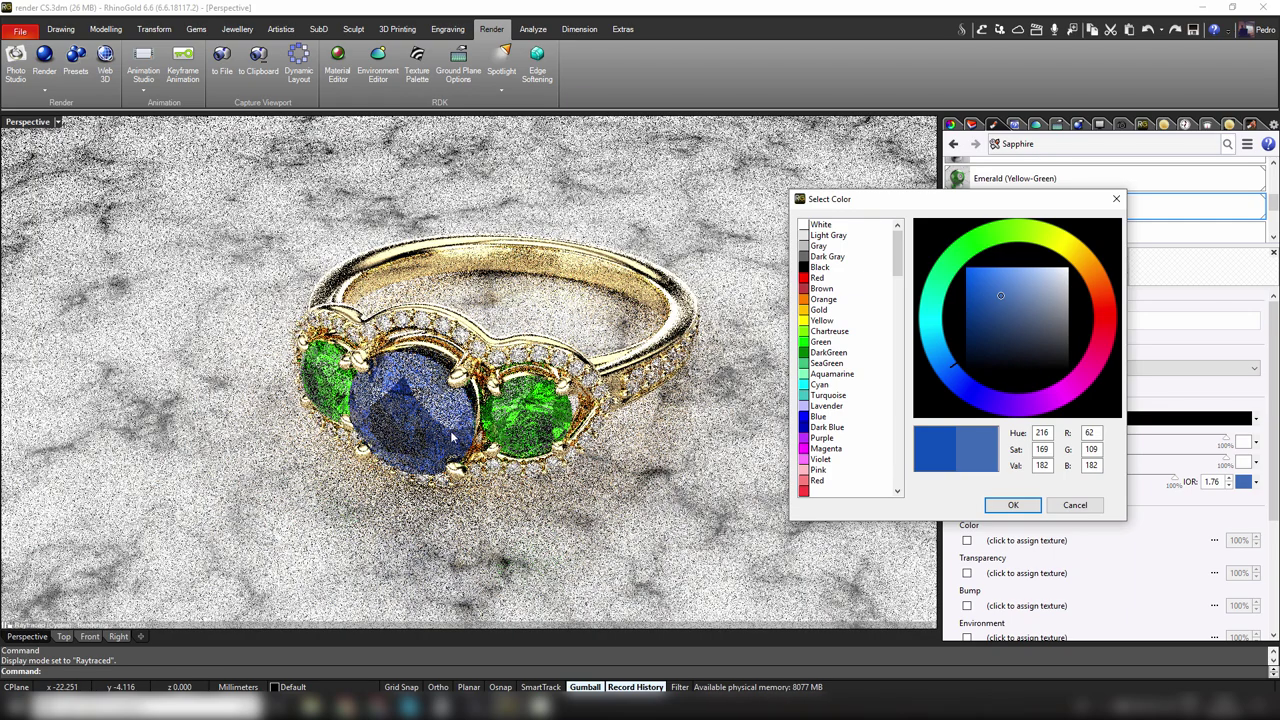
drag(1002, 292, 1000, 272)
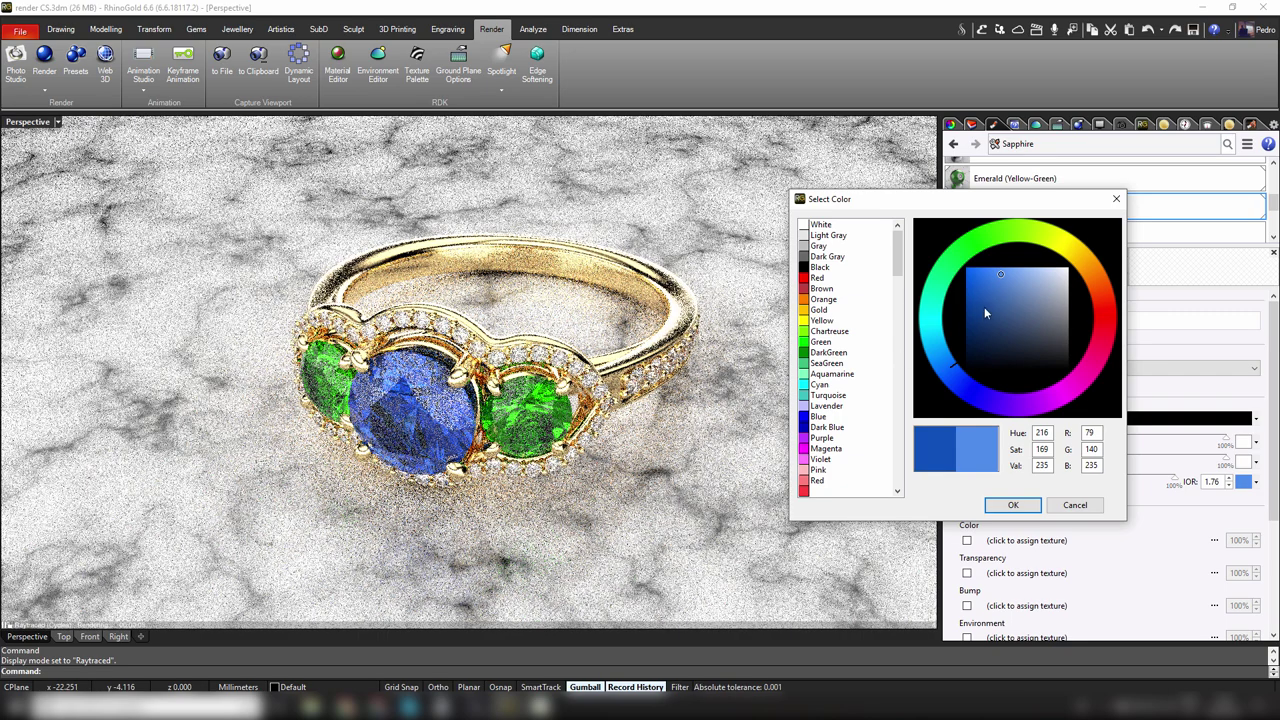
click(1005, 277)
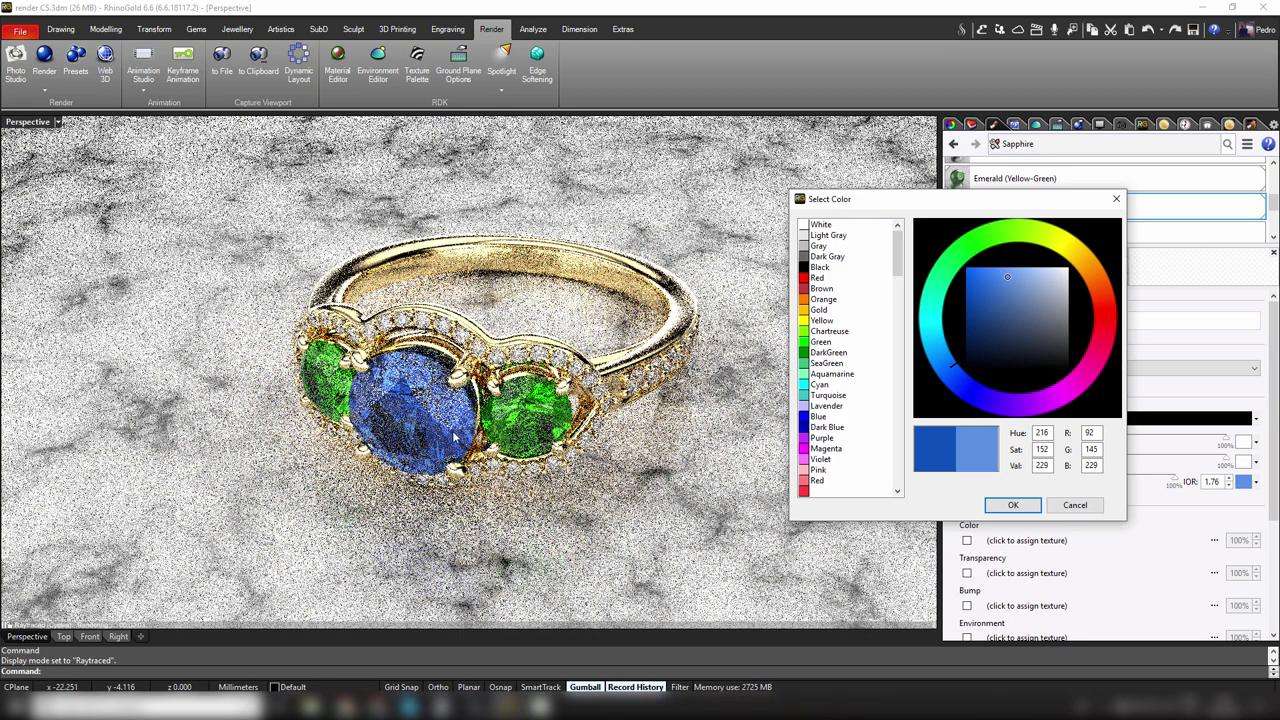
click(1010, 505)
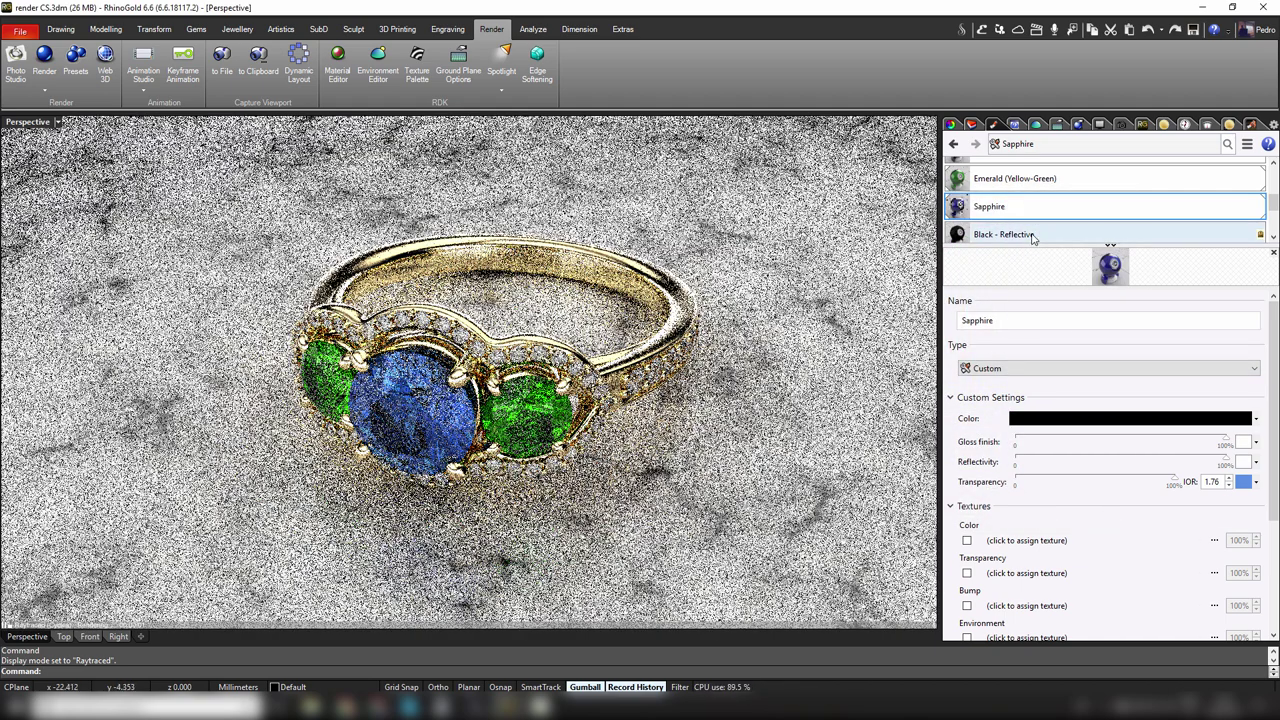
Step: Review the Emerald, Yellow Gold Polish and Marble White materials, then show the render settings
click(1018, 179)
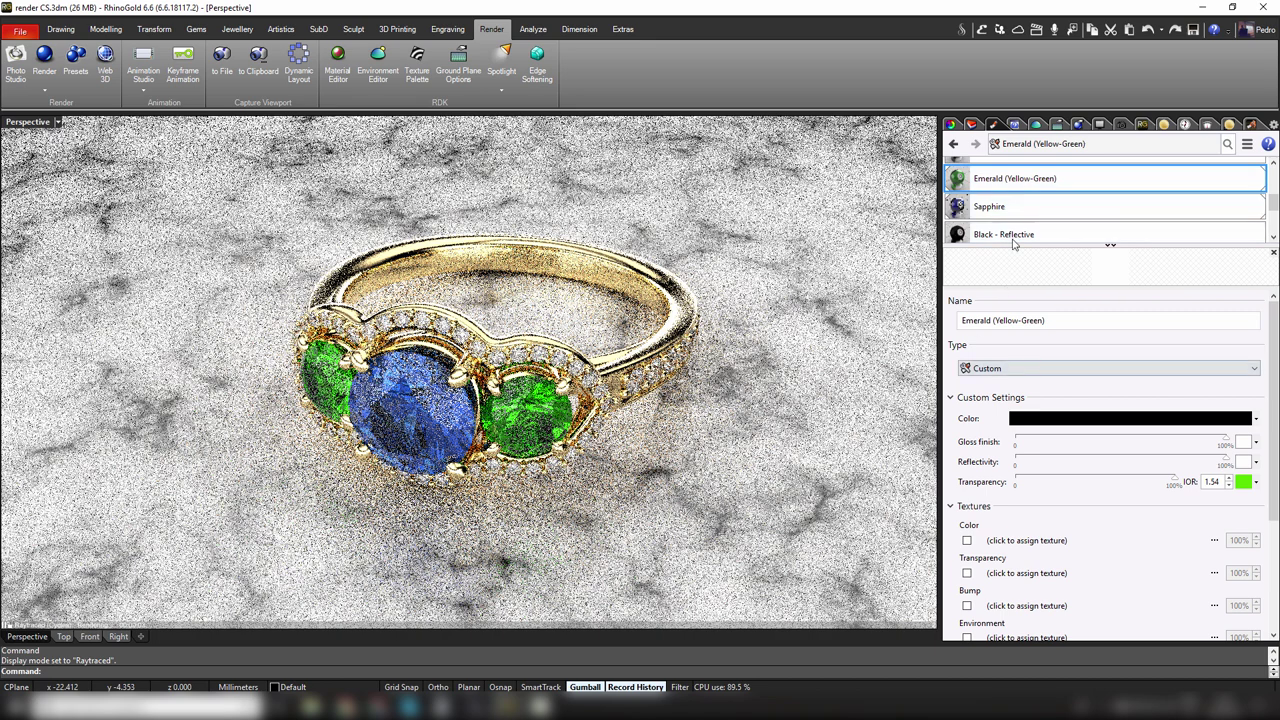
scroll(1030, 228, up, 3)
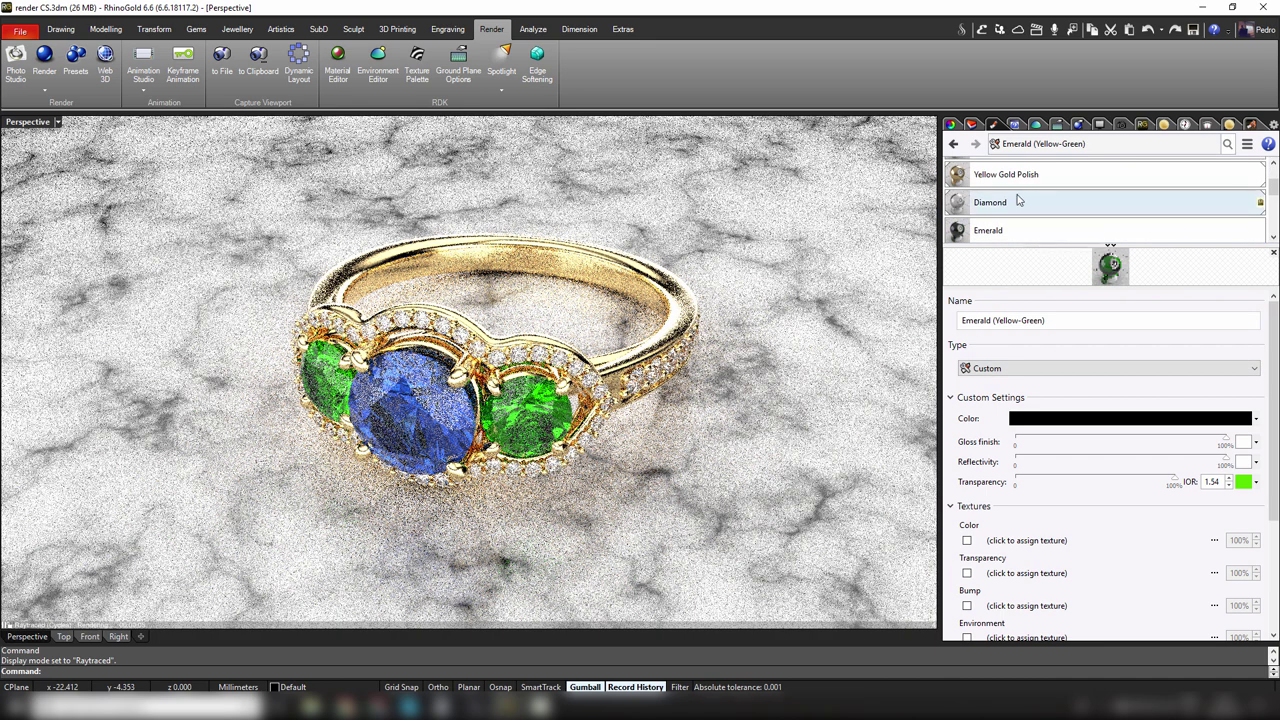
click(1022, 180)
scroll(1027, 192, down, 6)
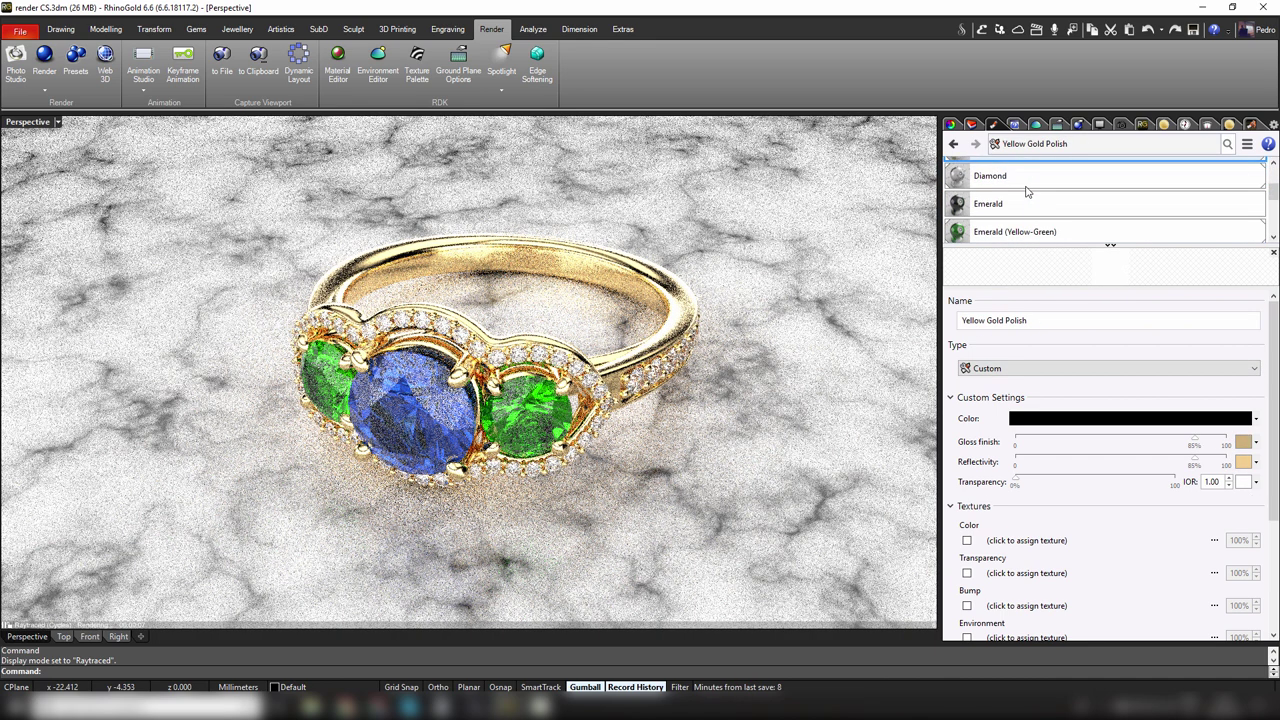
scroll(1005, 184, down, 2)
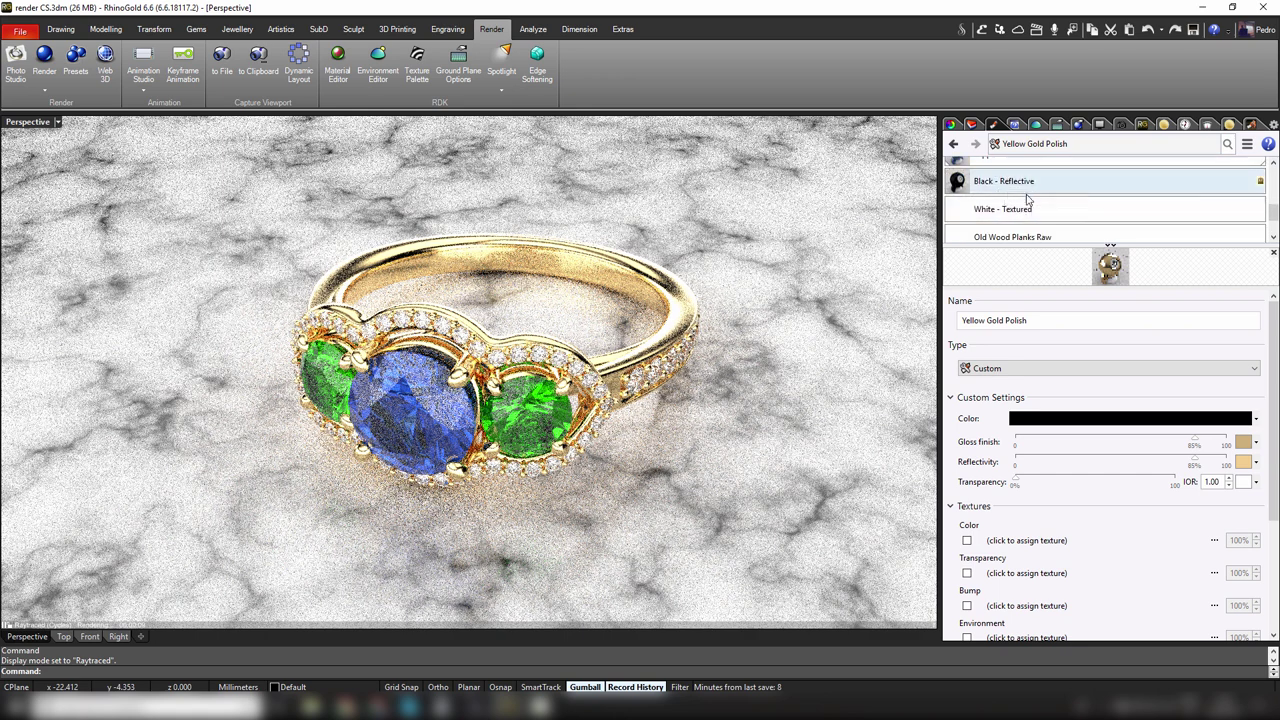
click(1018, 214)
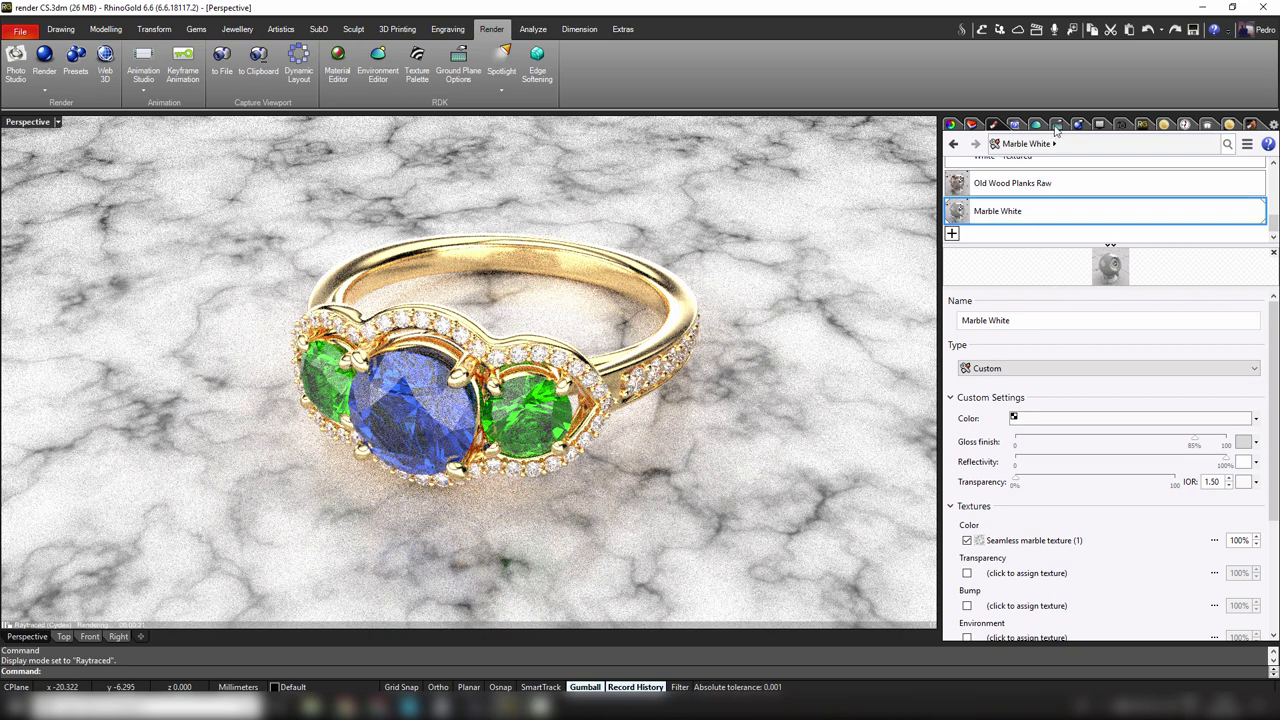
click(1078, 124)
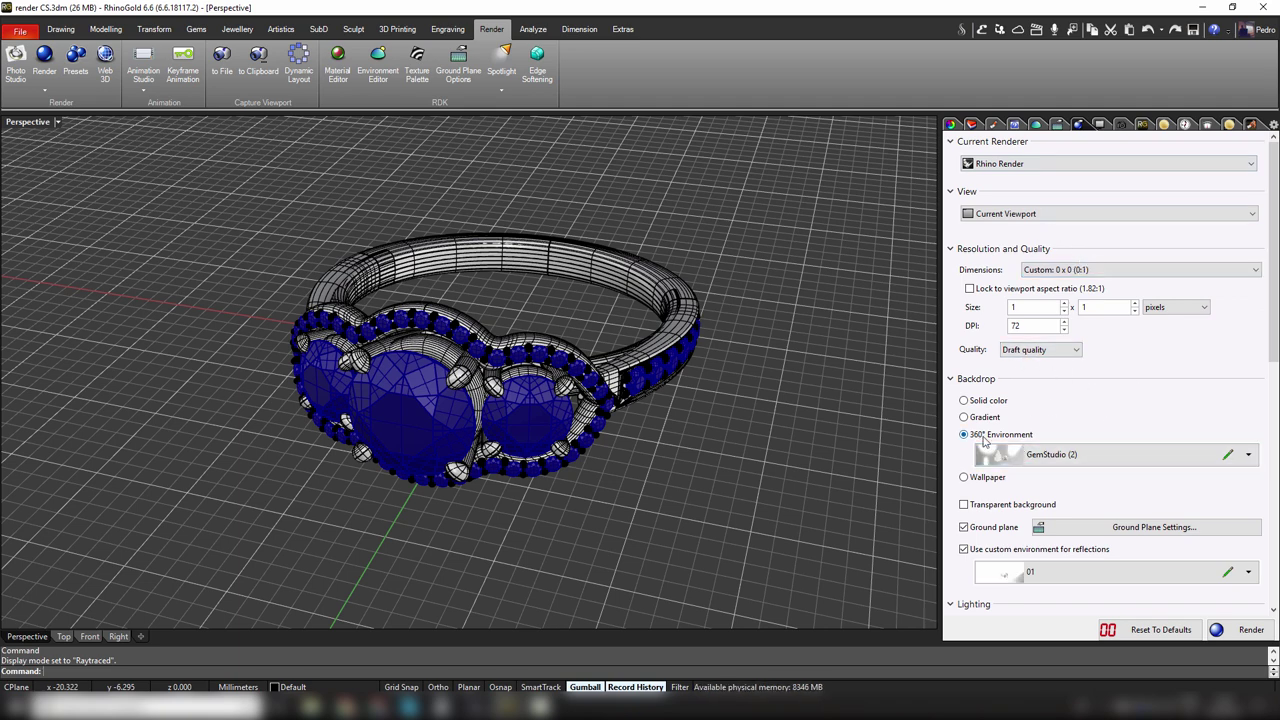
Step: Raytrace the Perspective view again and switch the render backdrop to a white solid colour
click(28, 122)
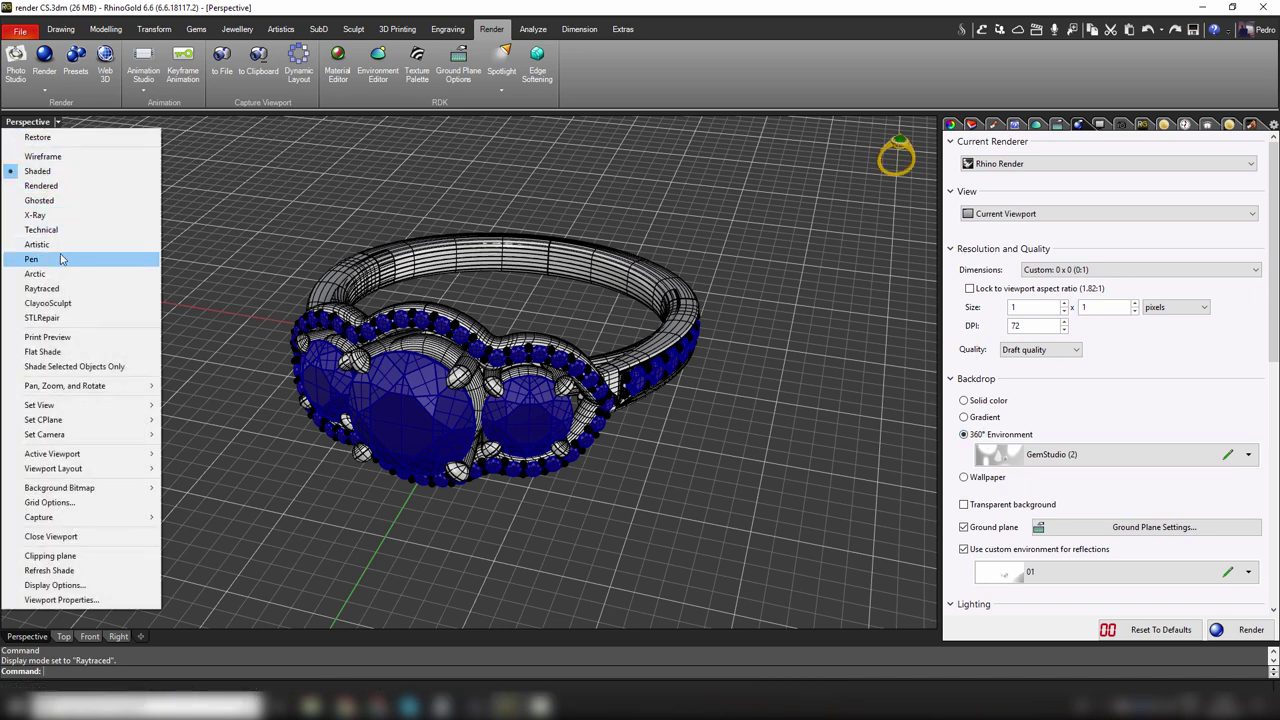
click(45, 288)
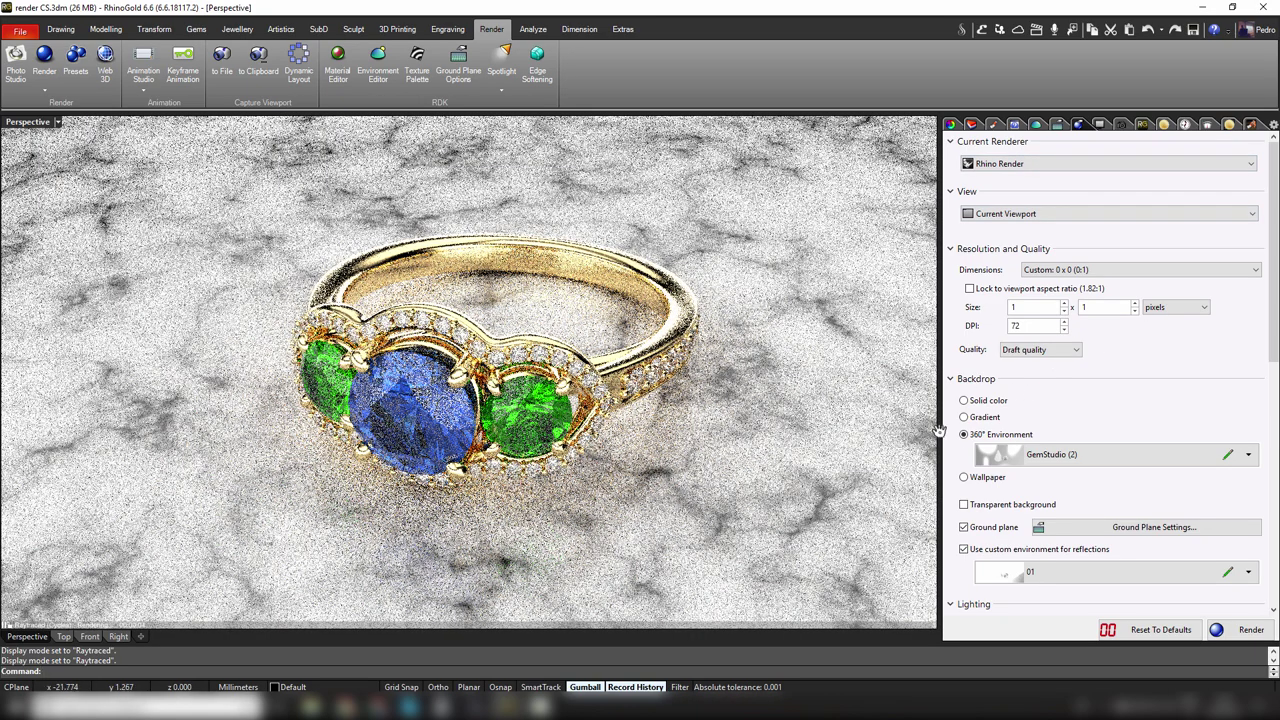
click(963, 434)
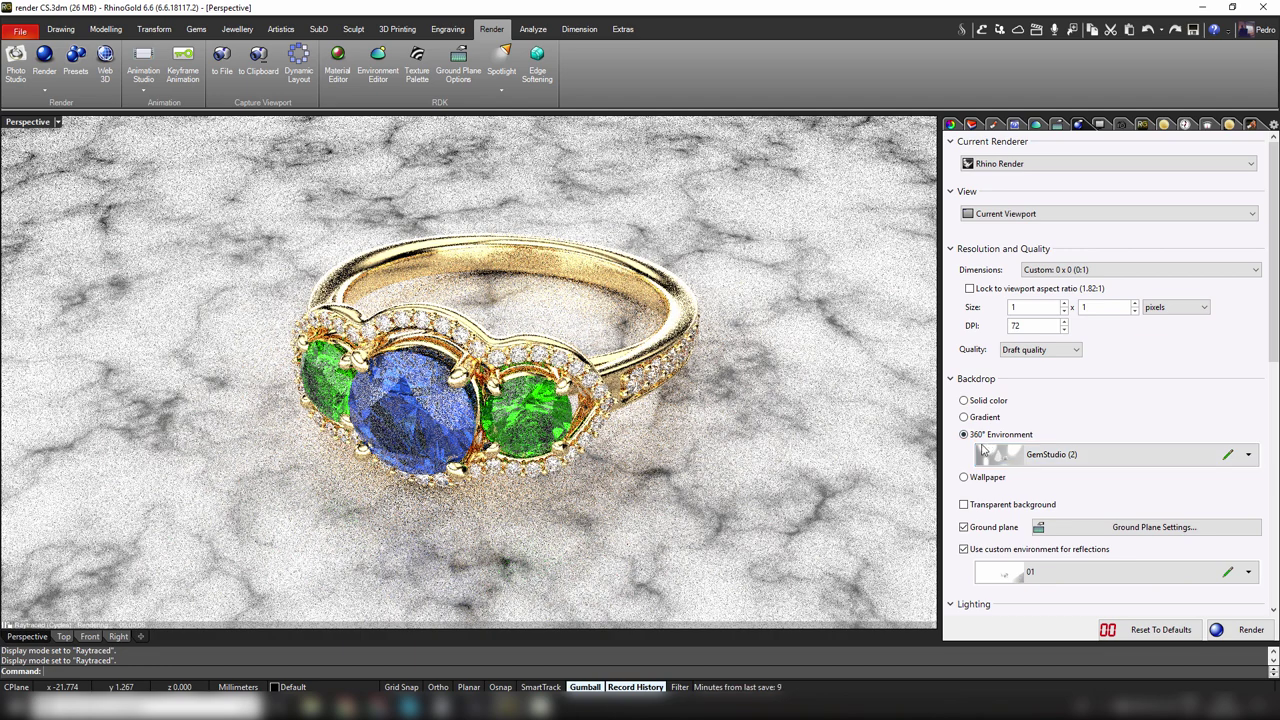
click(965, 401)
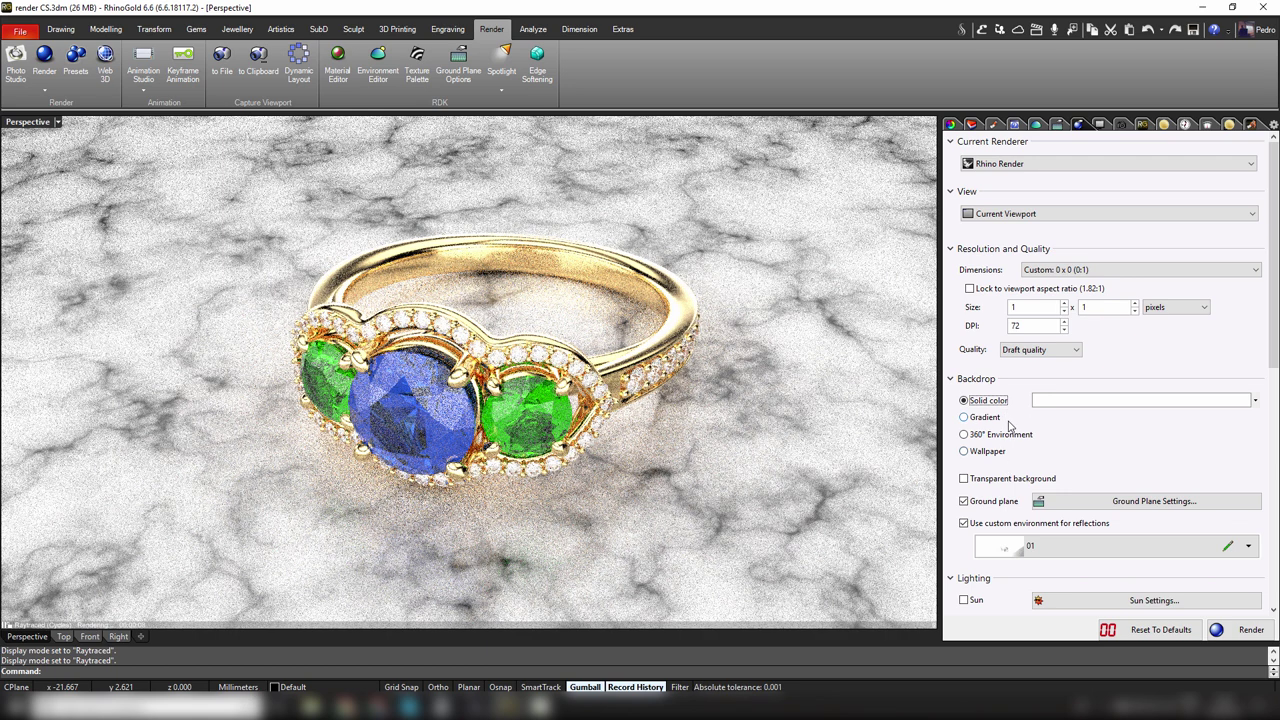
scroll(1008, 425, down, 3)
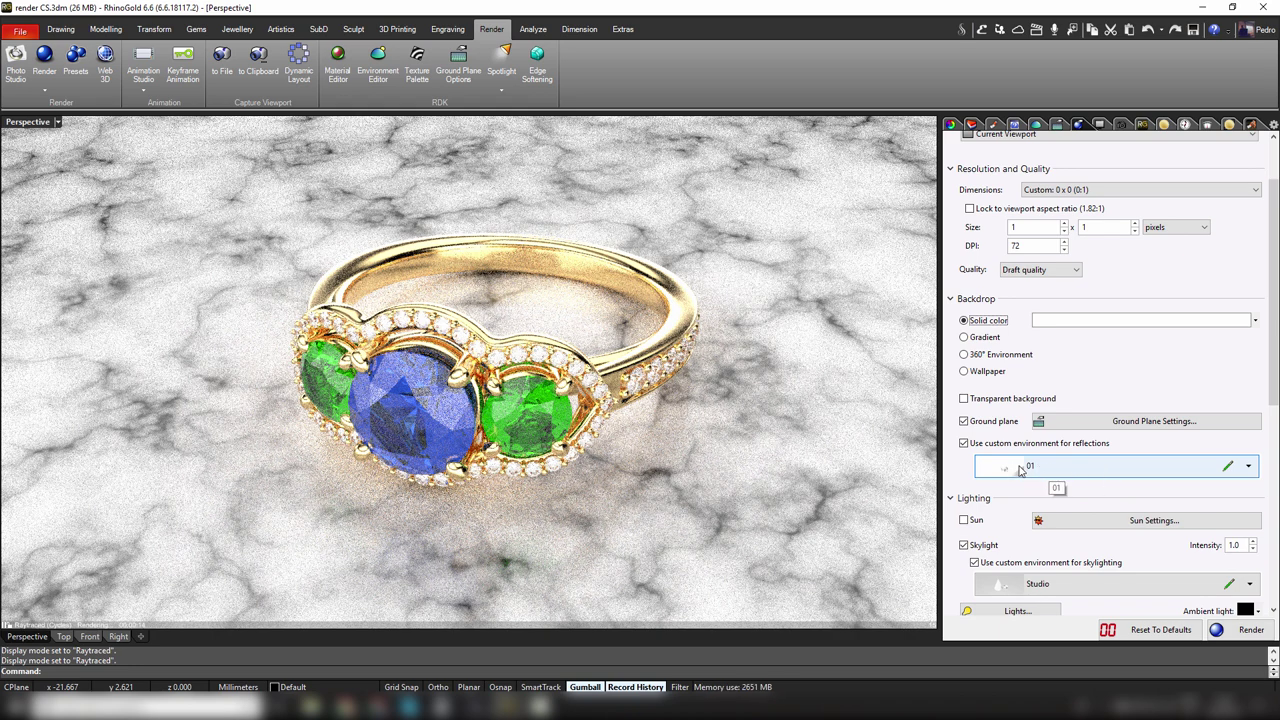
scroll(1020, 470, up, 3)
scroll(1020, 470, down, 2)
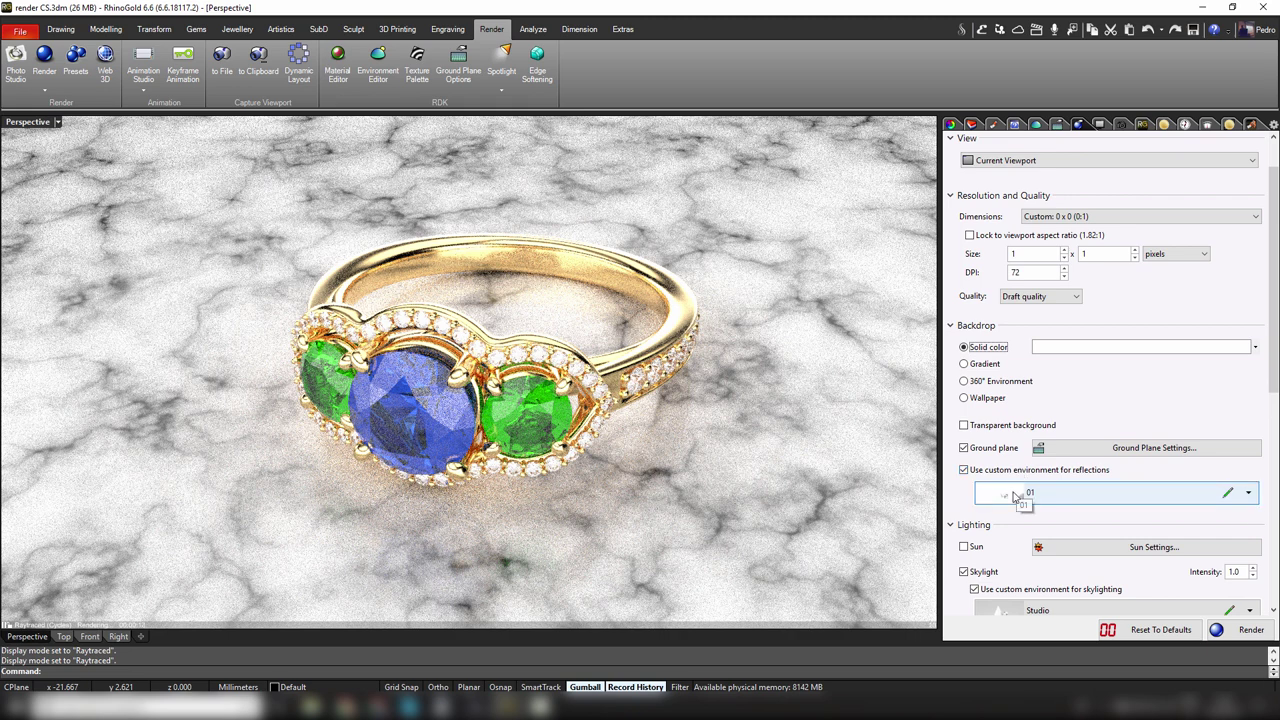
click(1015, 497)
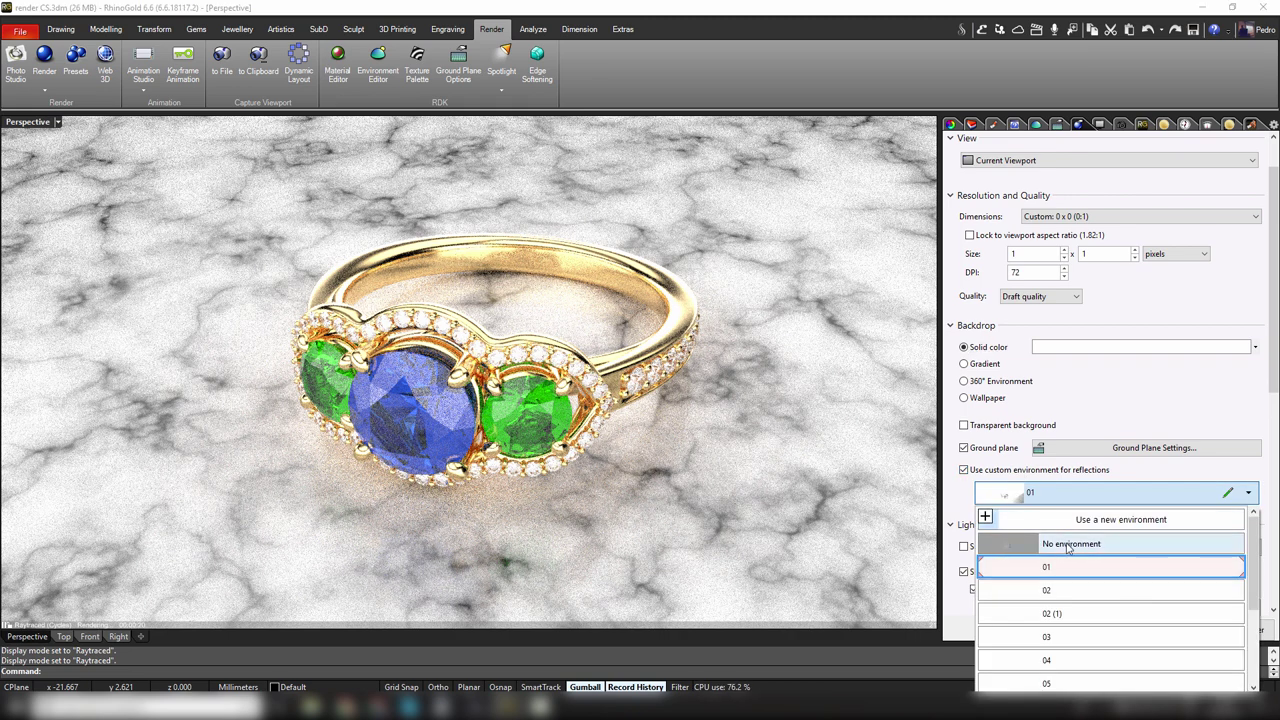
click(992, 520)
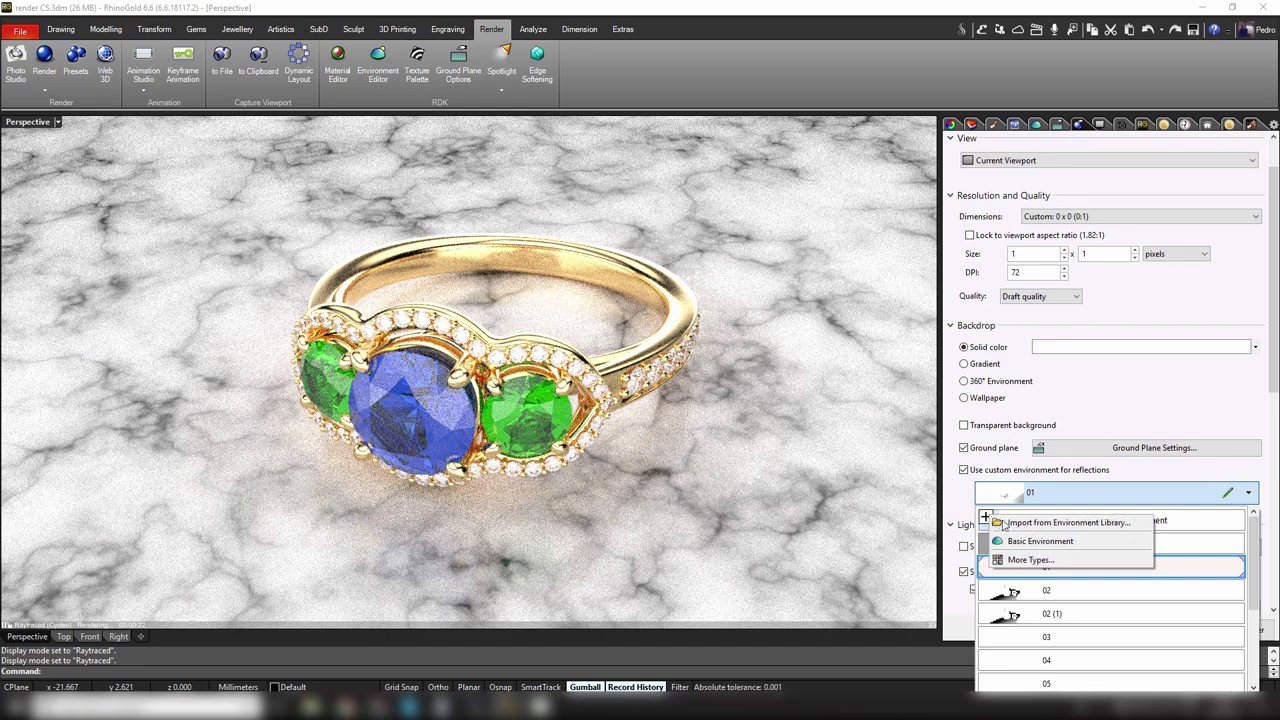
click(1003, 524)
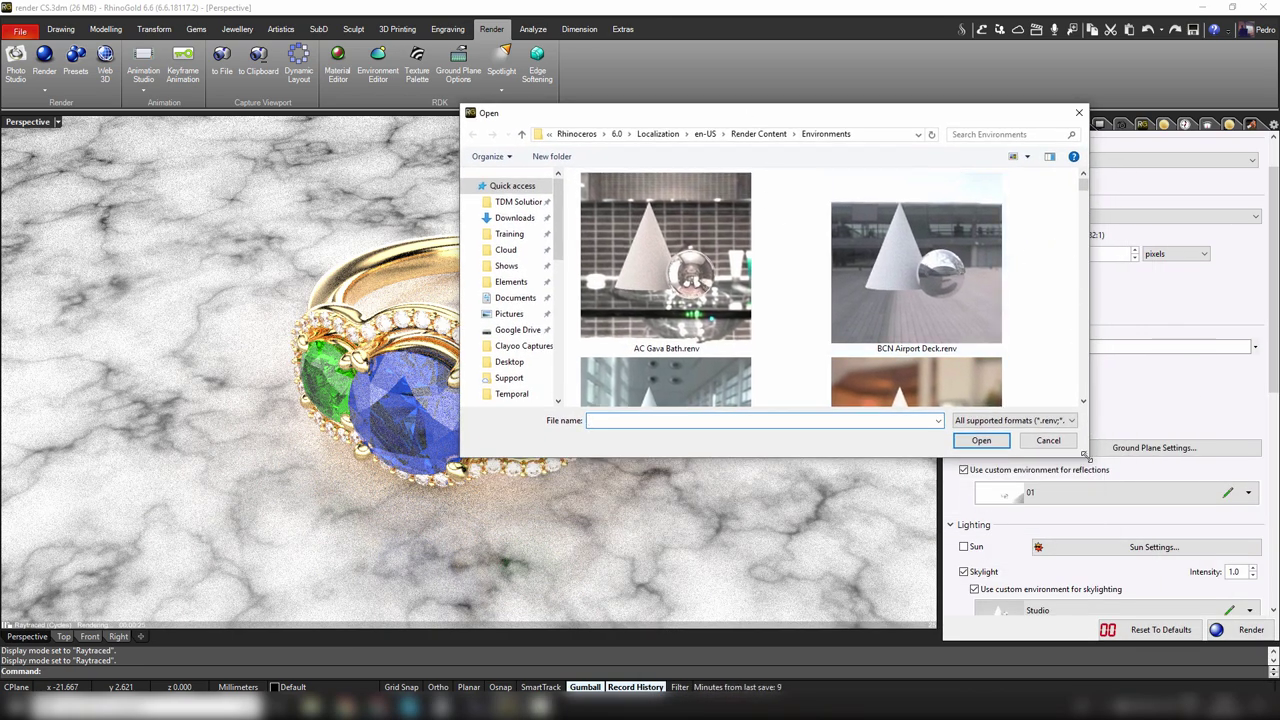
drag(1085, 455, 1086, 652)
scroll(782, 390, down, 3)
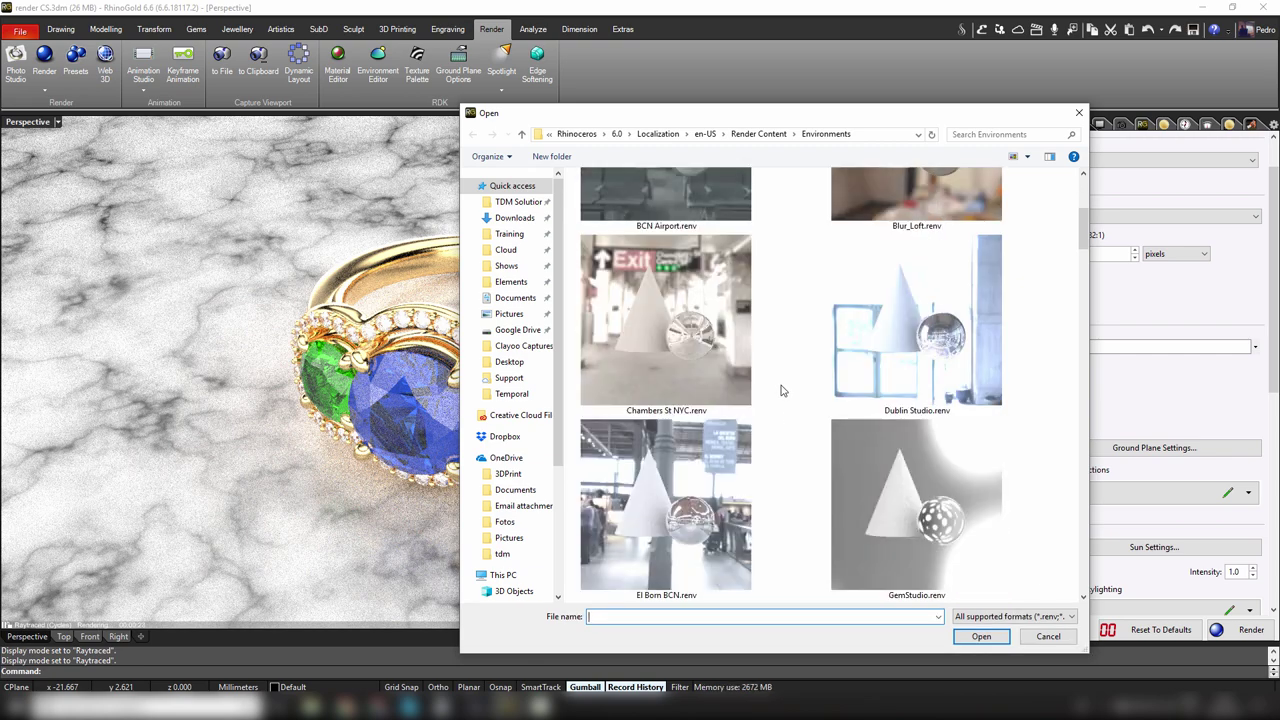
scroll(782, 390, down, 4)
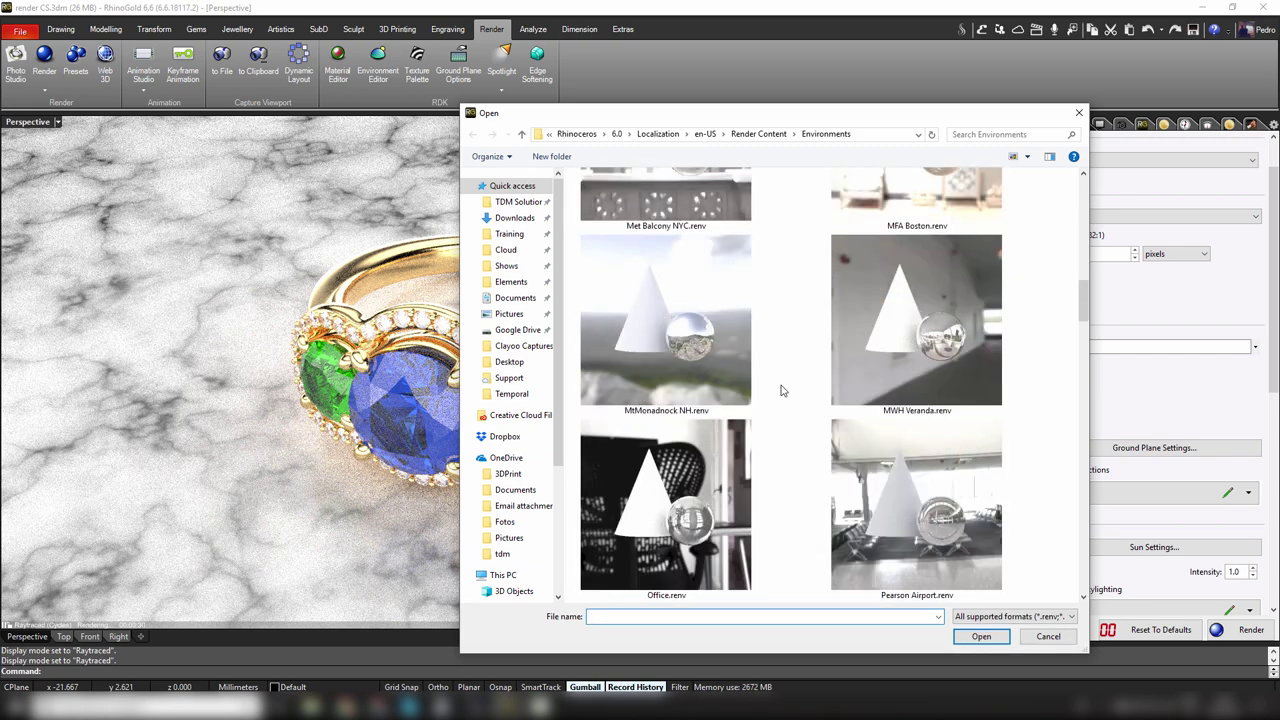
scroll(782, 390, down, 4)
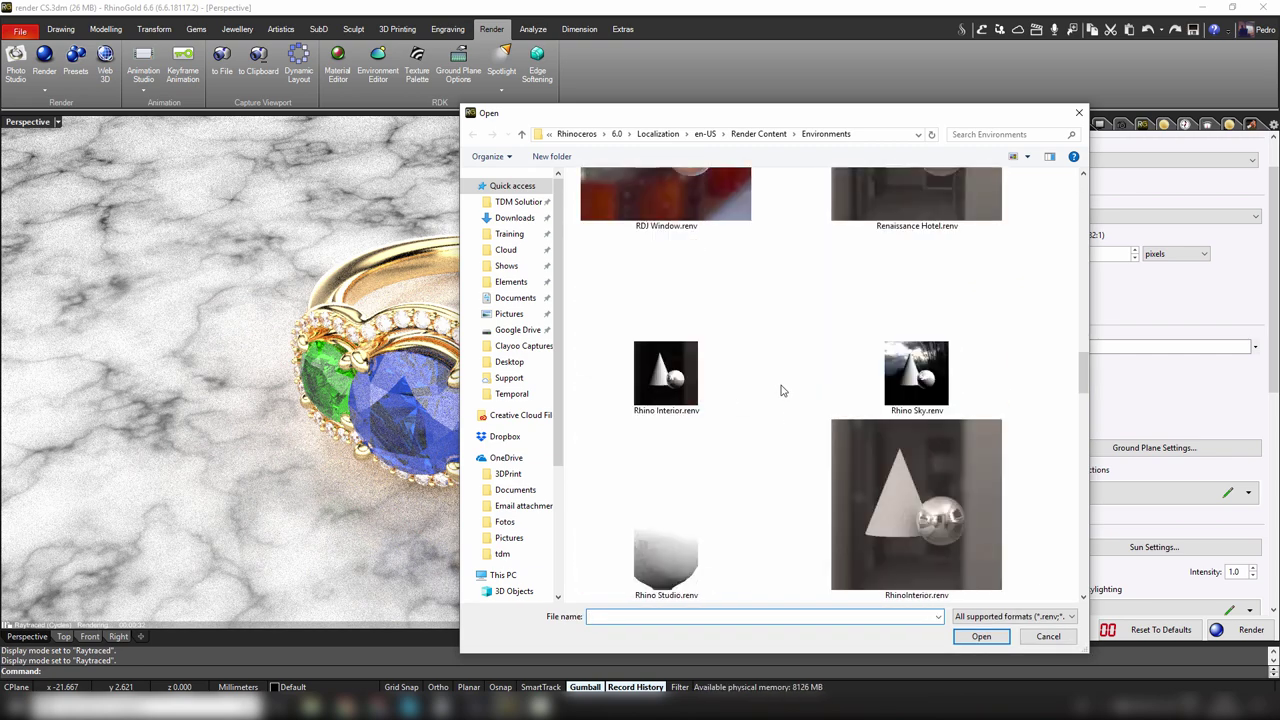
scroll(782, 390, down, 4)
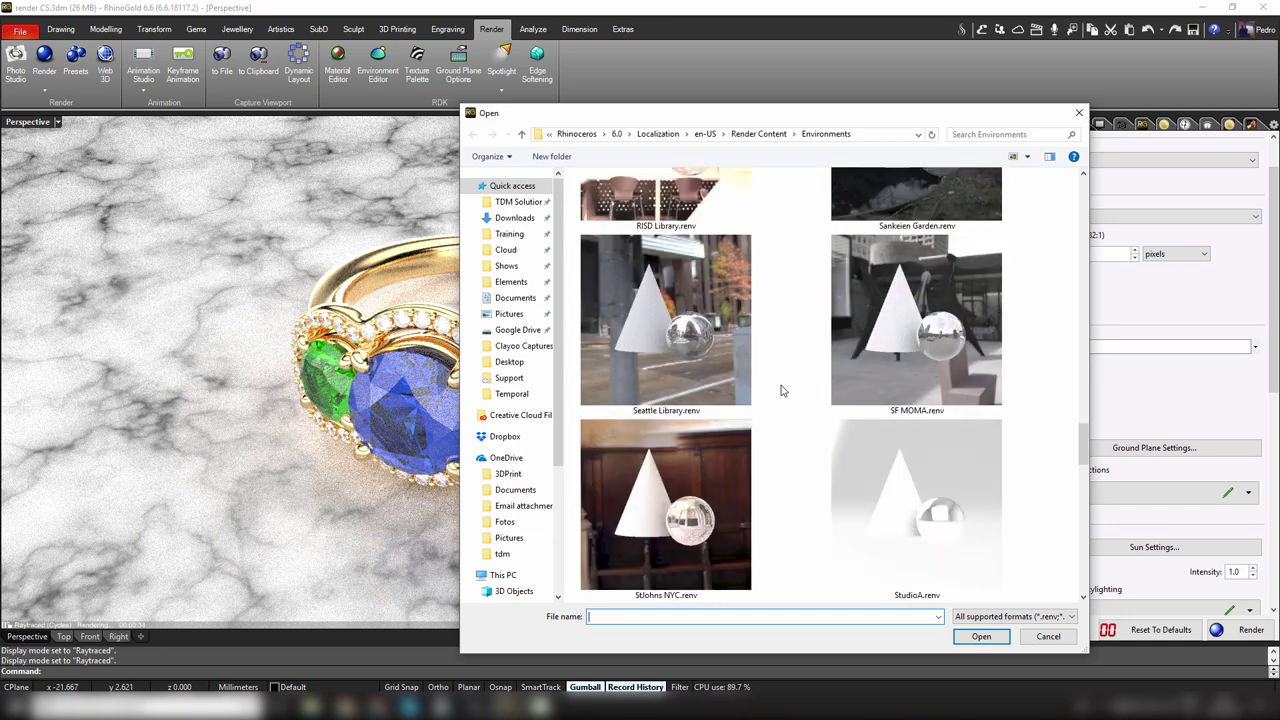
scroll(782, 390, down, 4)
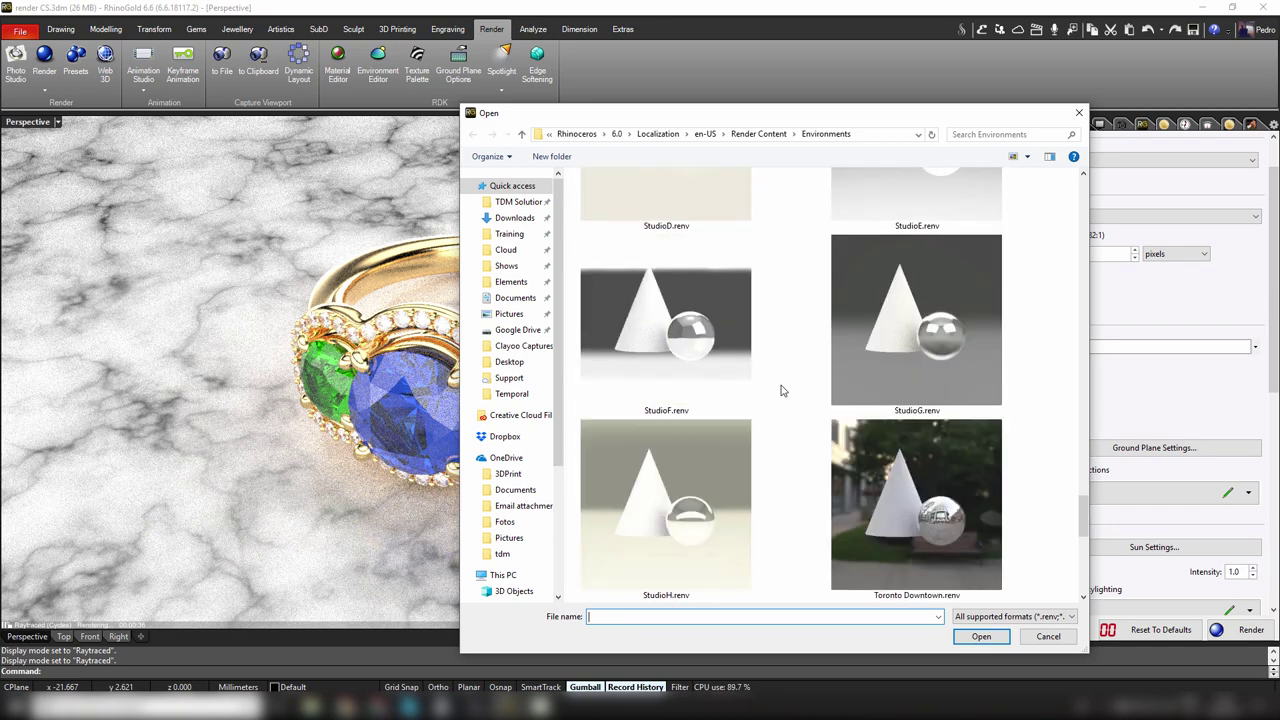
scroll(782, 390, down, 4)
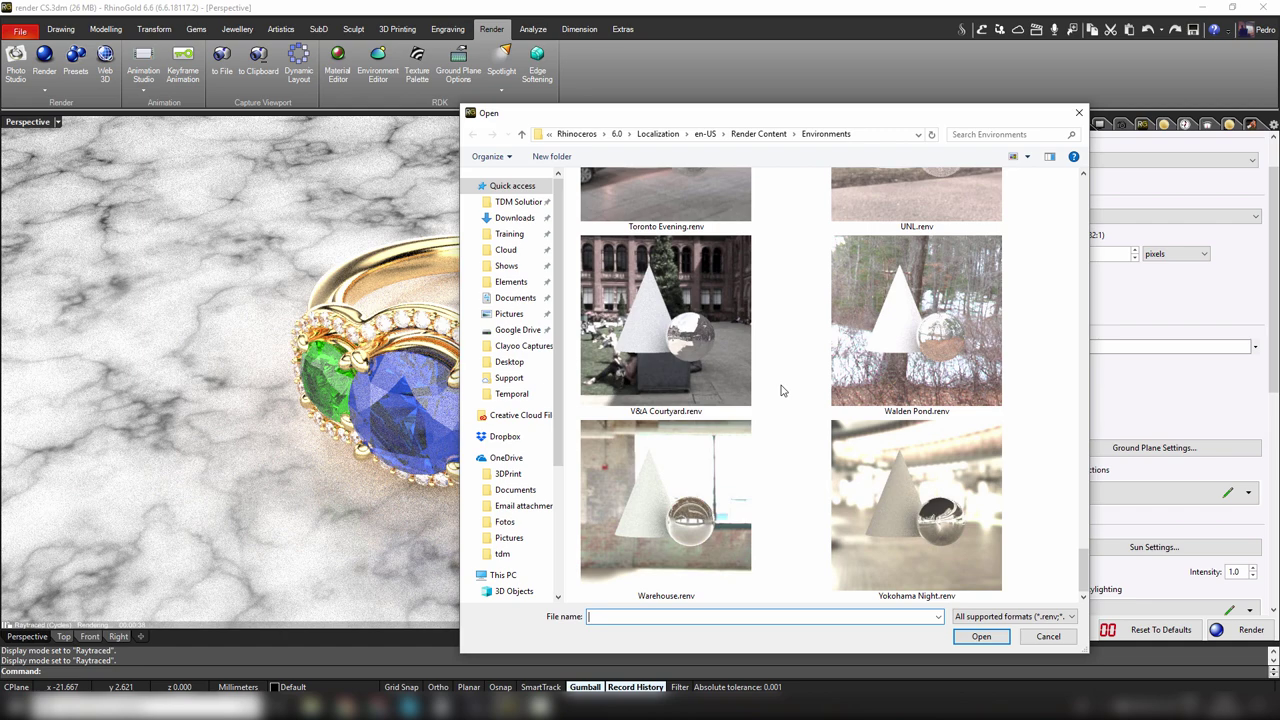
scroll(782, 390, up, 15)
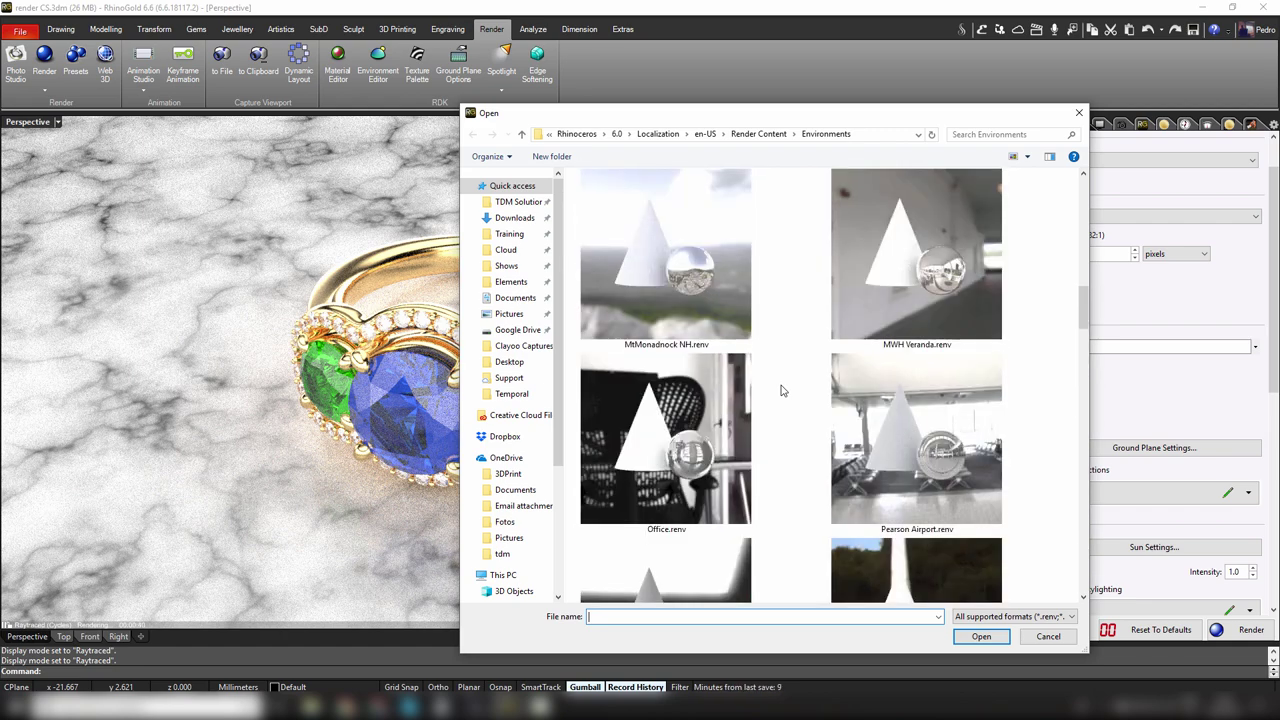
scroll(782, 390, up, 3)
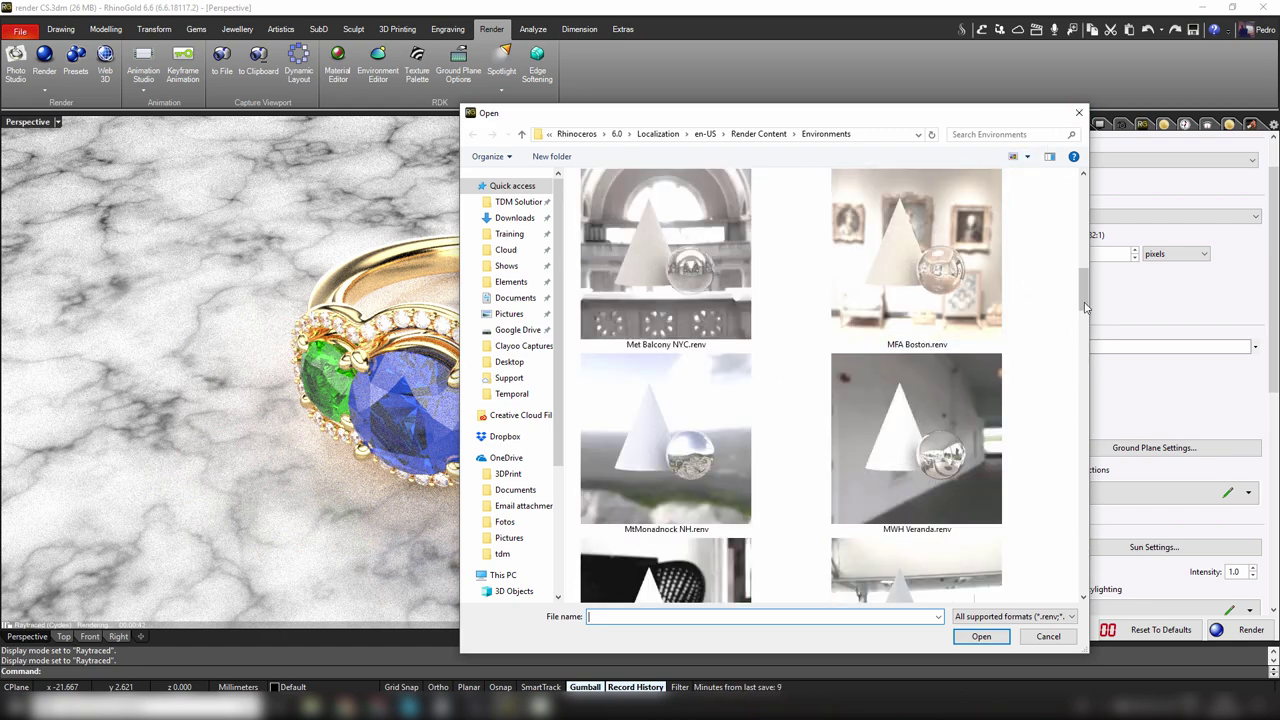
drag(1086, 307, 1095, 259)
click(980, 368)
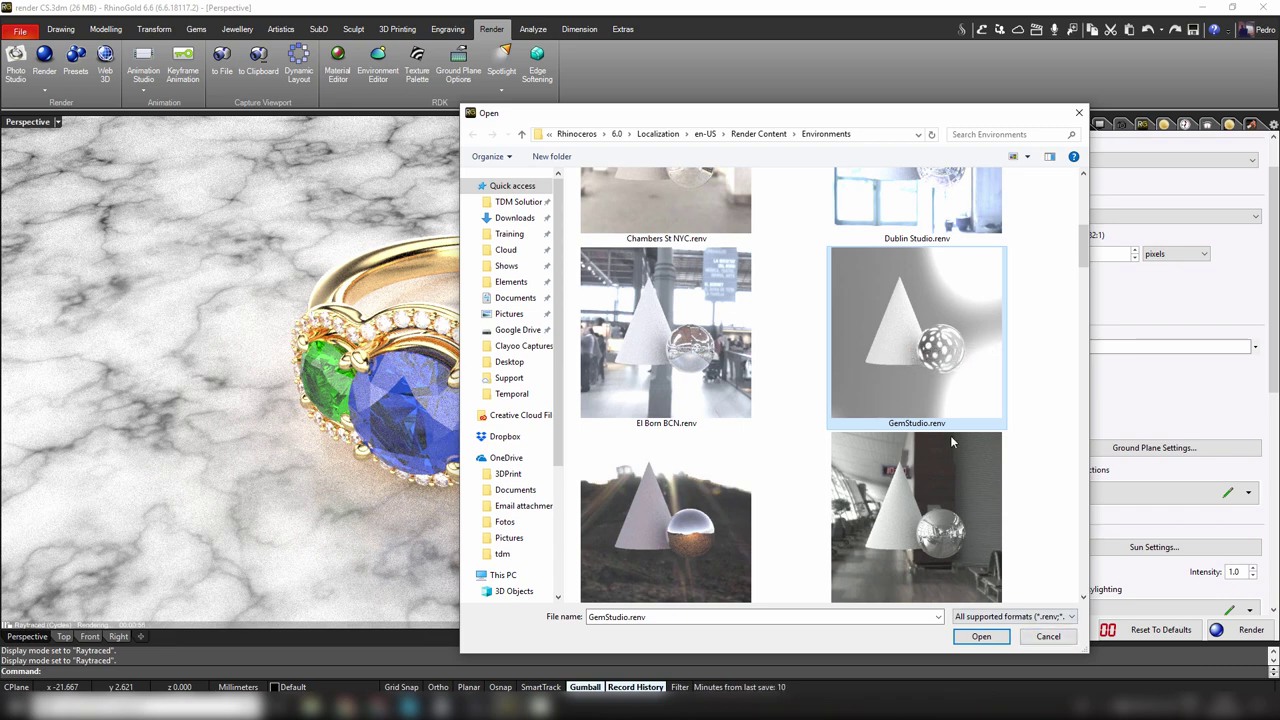
click(1048, 636)
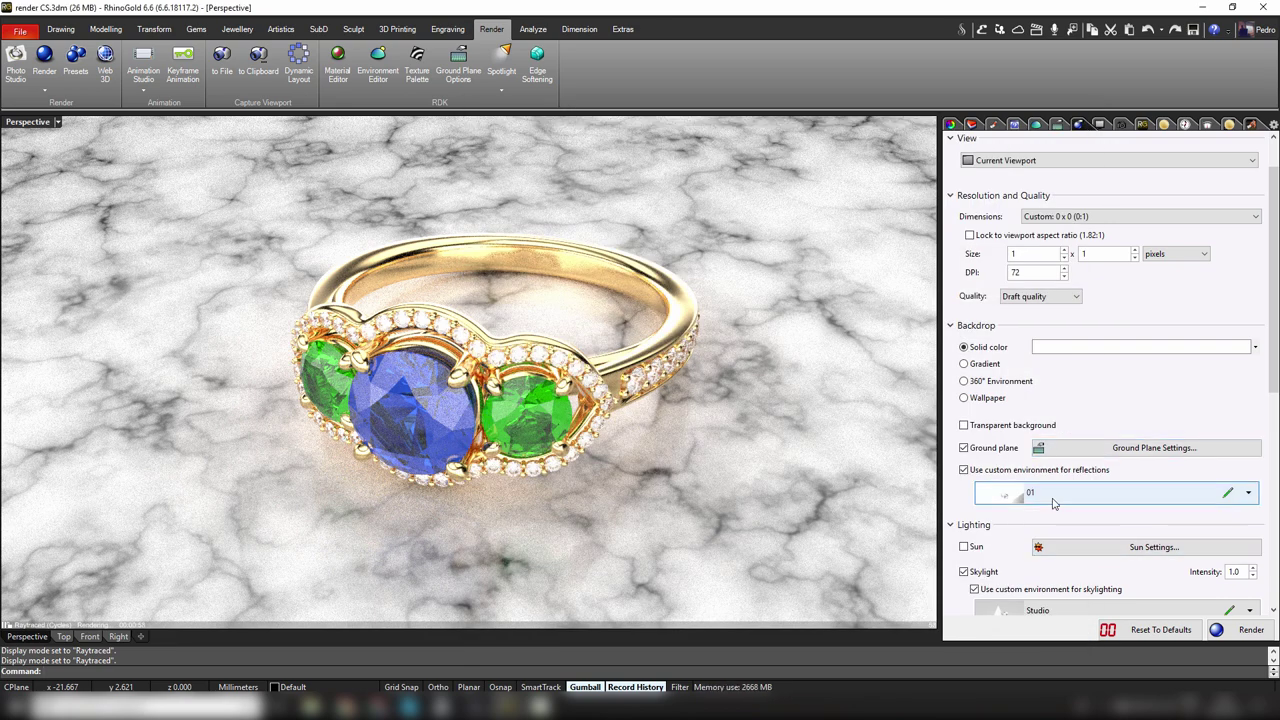
Step: Open the Photo Studio settings and start the 1920X1080 ring render
click(1251, 127)
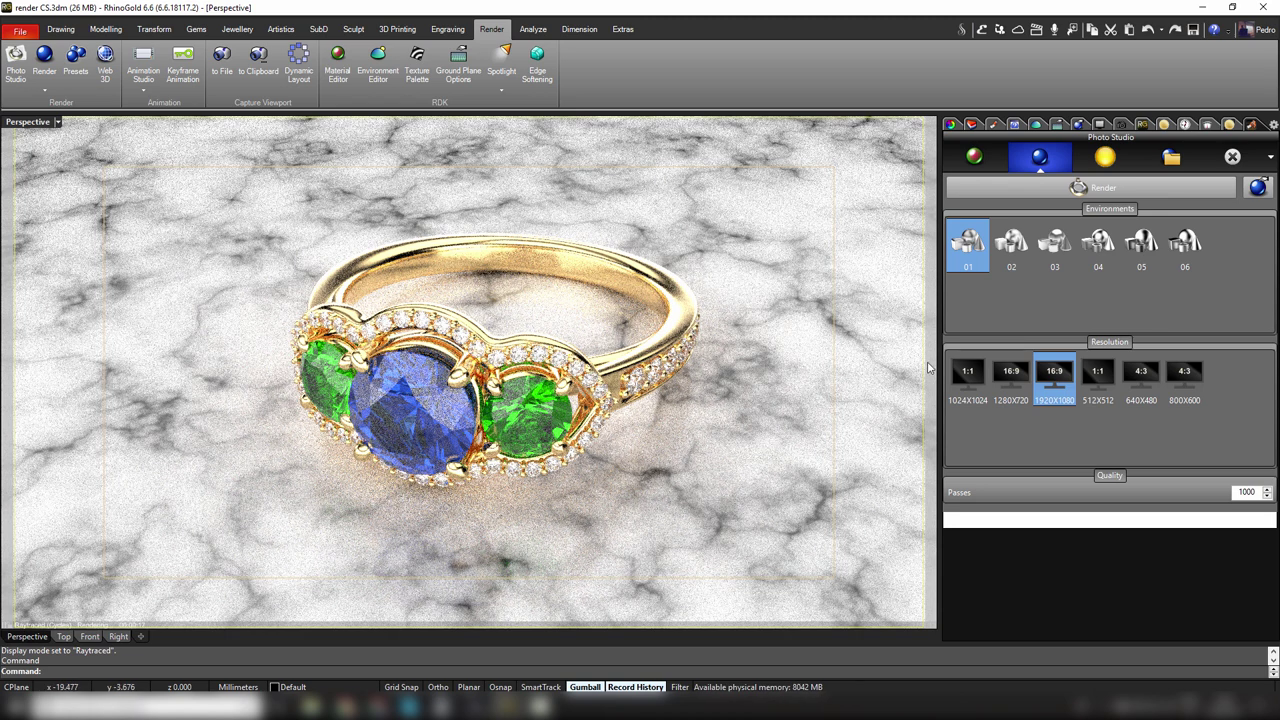
click(1048, 190)
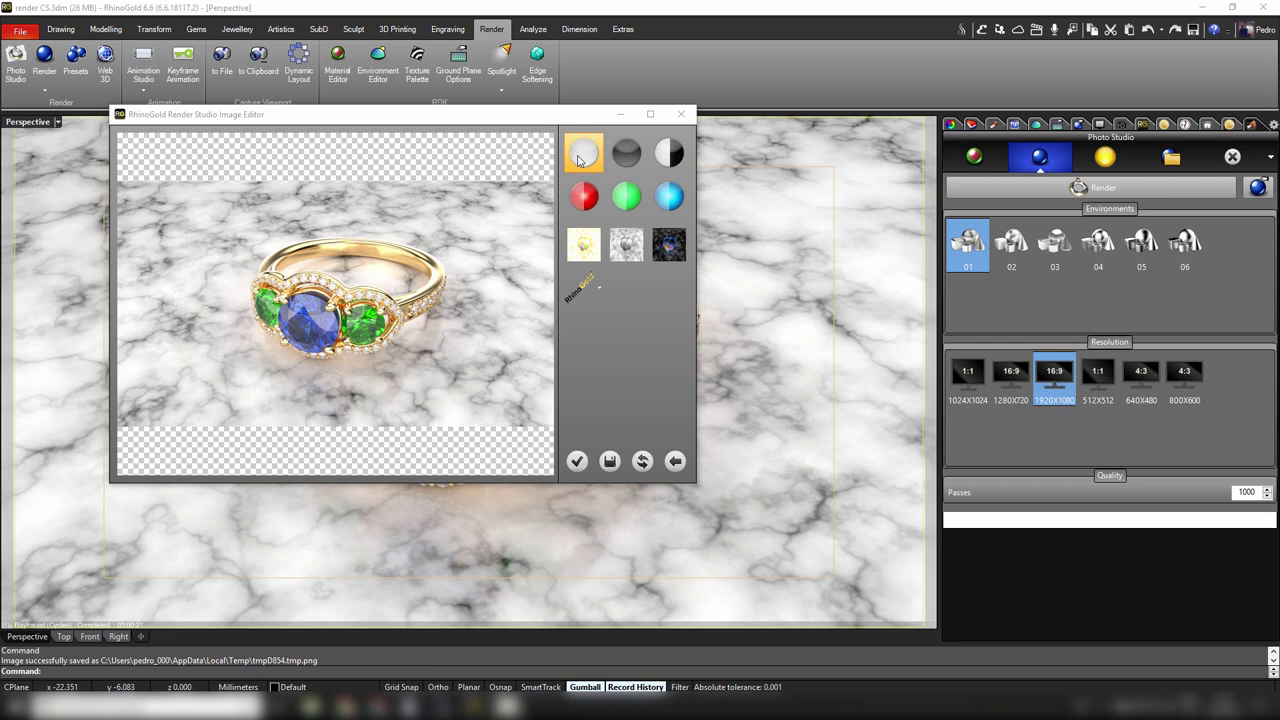
Step: Try the white and black brightness swatches and logo watermark options, then close the image editor
drag(520, 125, 528, 157)
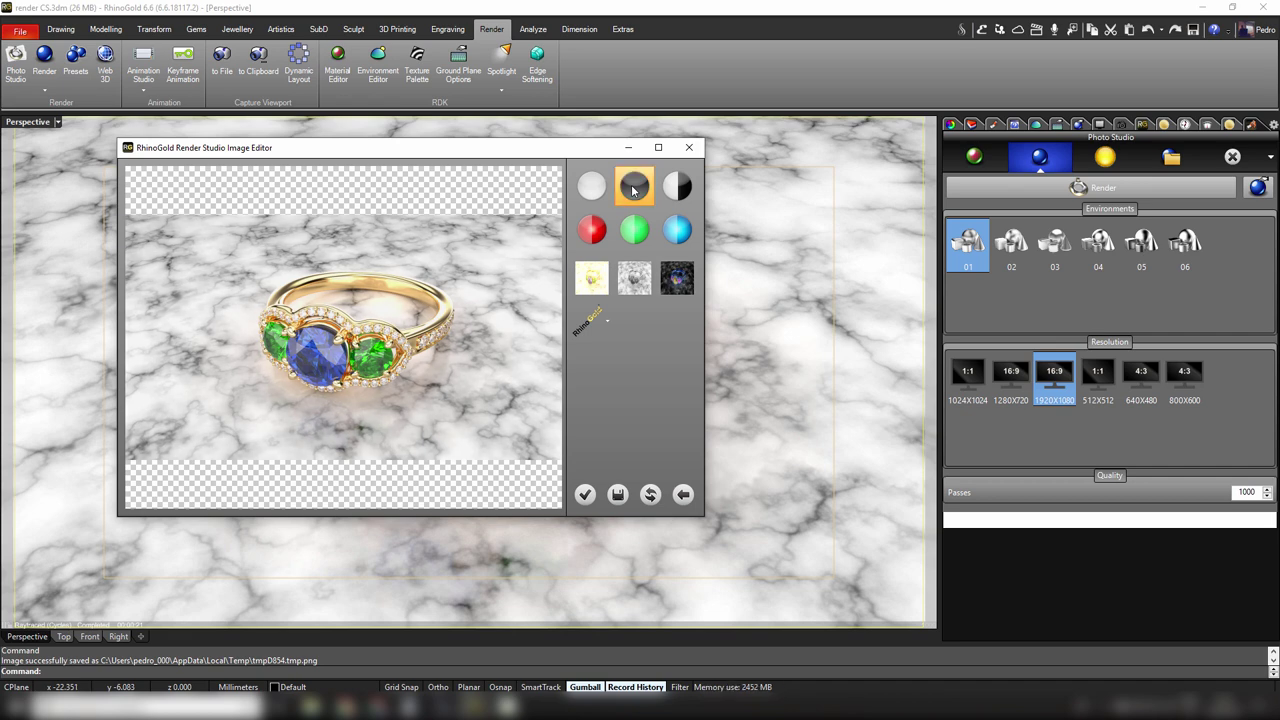
click(672, 190)
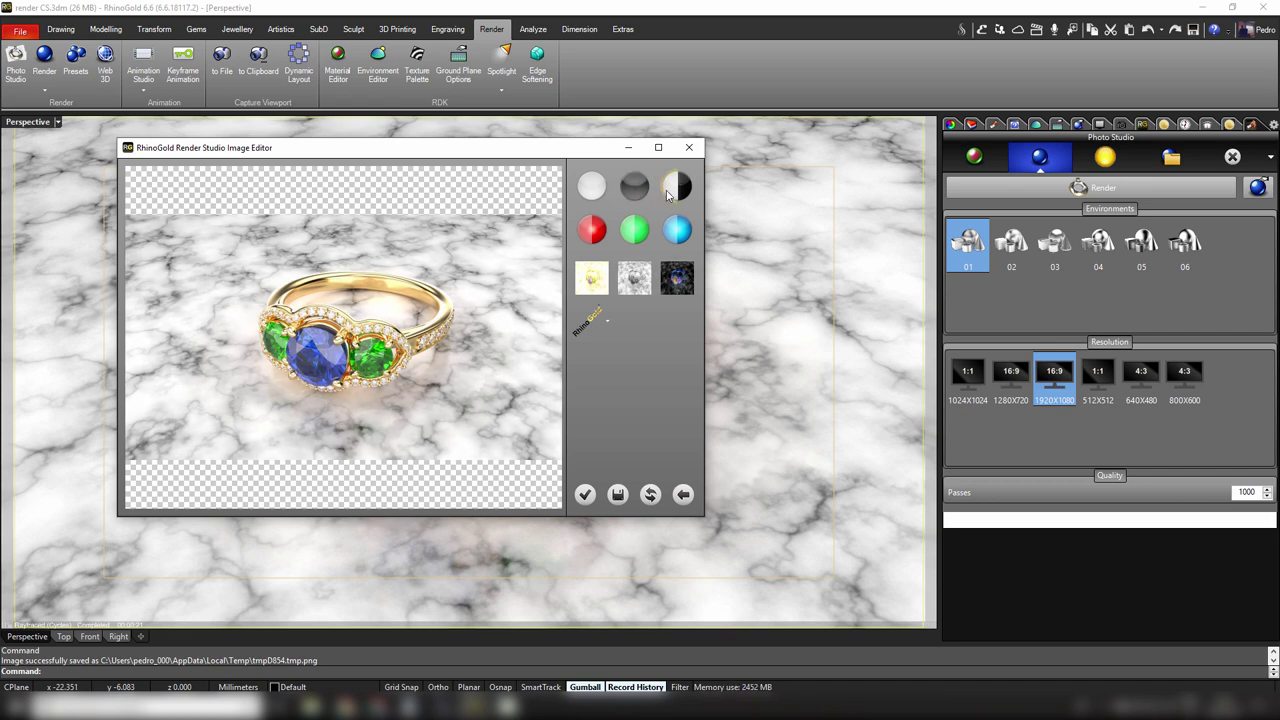
click(680, 190)
click(607, 320)
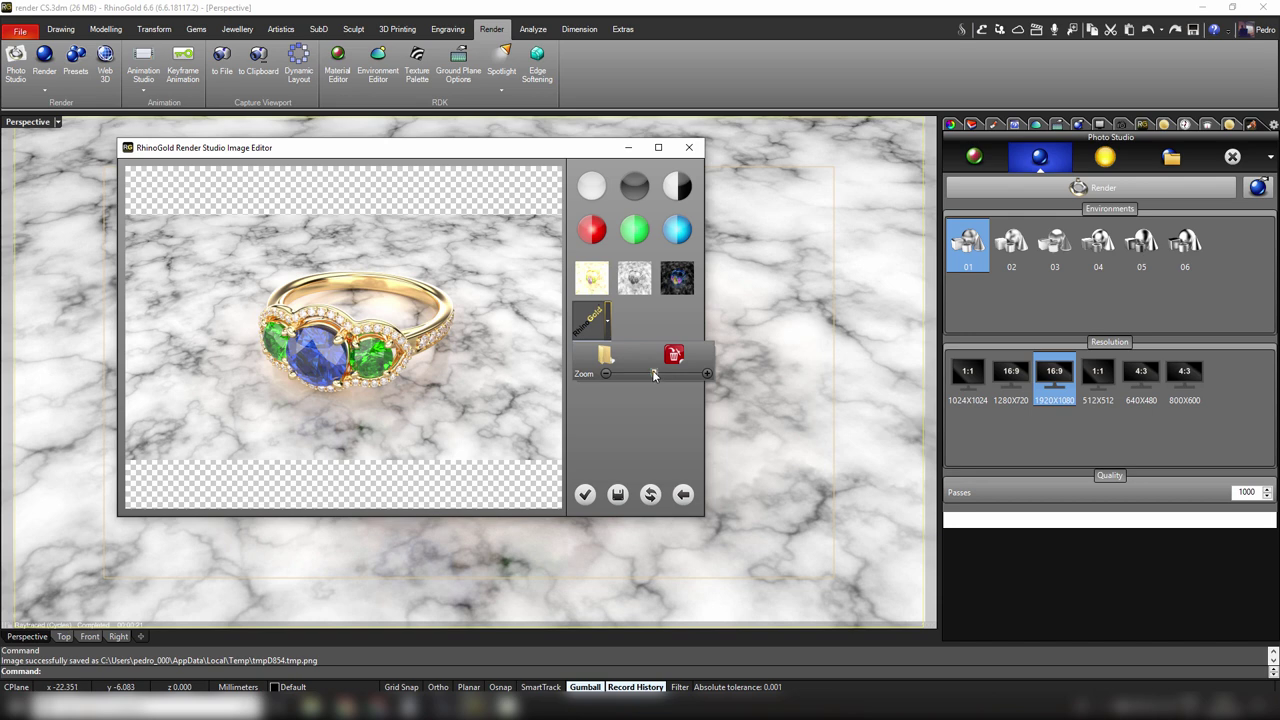
click(608, 322)
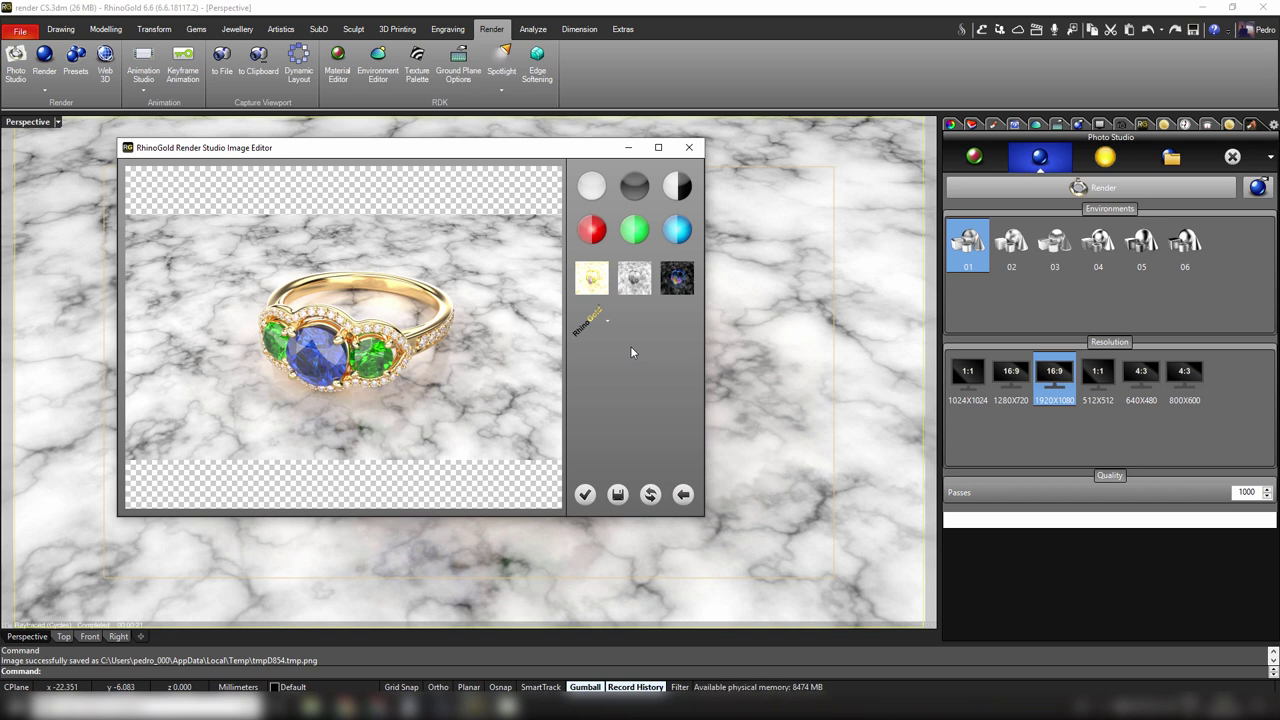
click(585, 494)
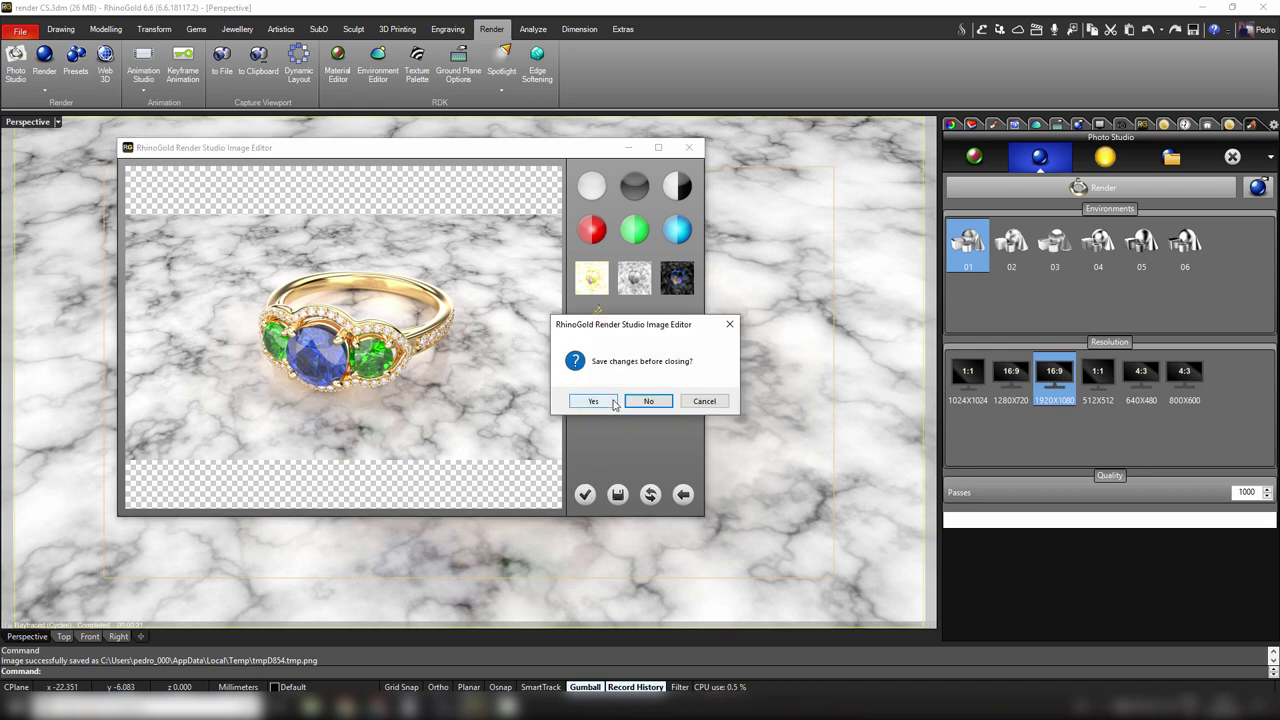
Step: Confirm saving and save the render as 'my render' JPEG on the Desktop
click(613, 401)
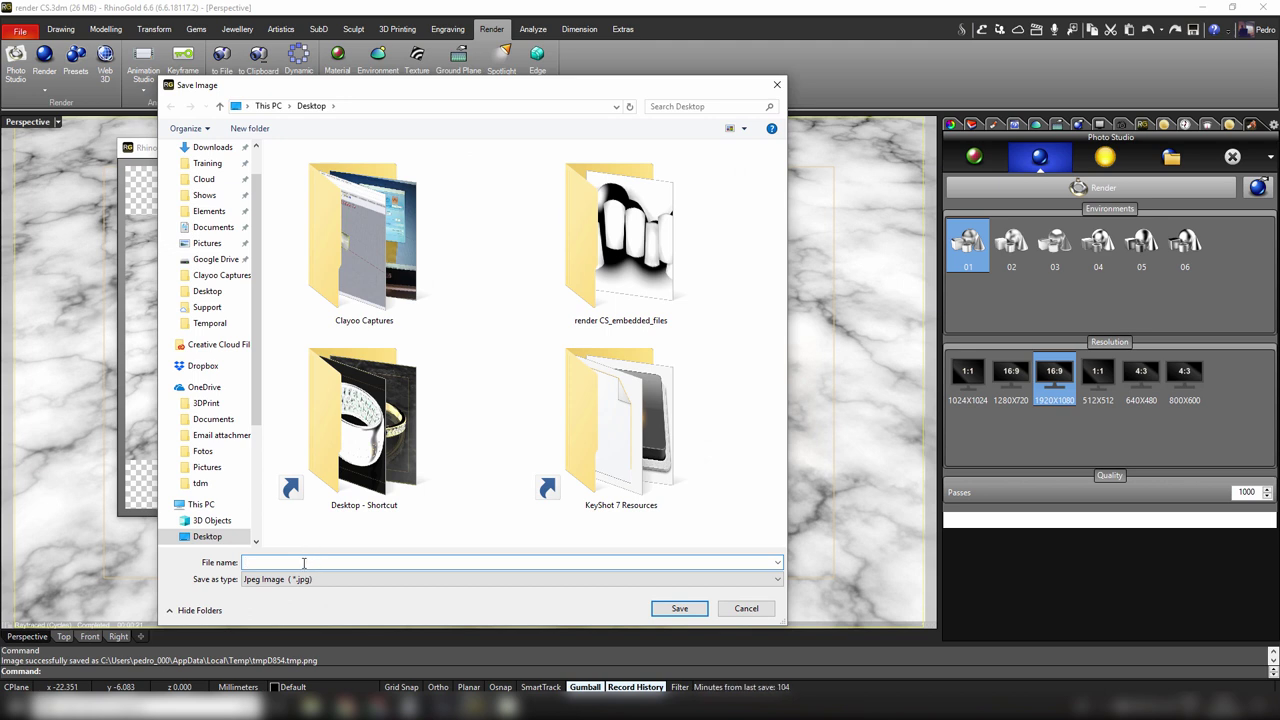
text(my render)
click(670, 610)
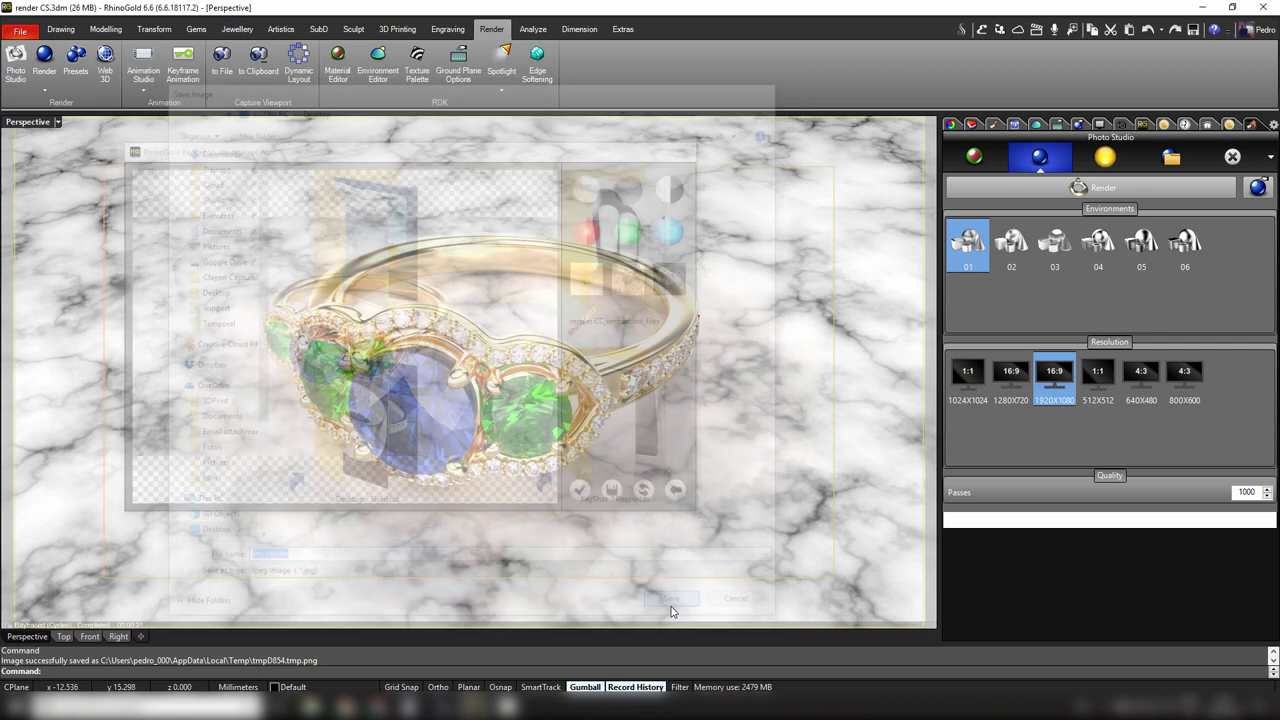